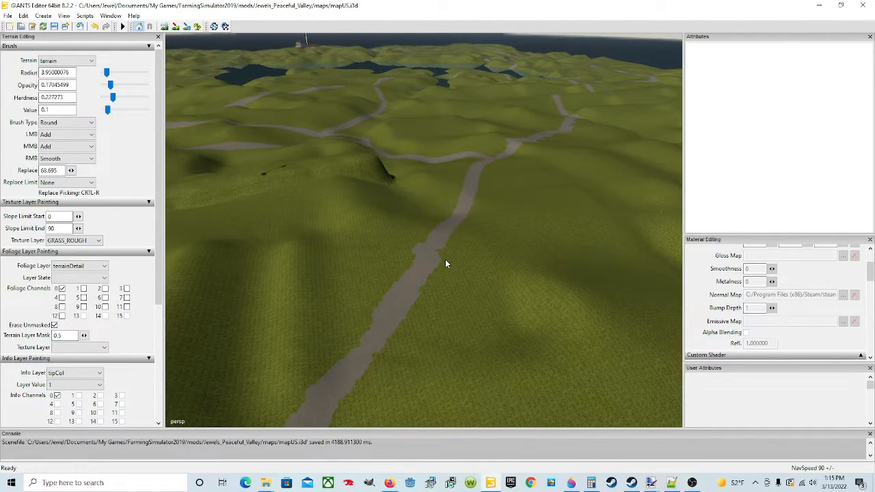
Survey the network of painted gravel roads running across the map's hilly grass terrain.
scroll(320, 282, up, 5)
scroll(320, 282, down, 6)
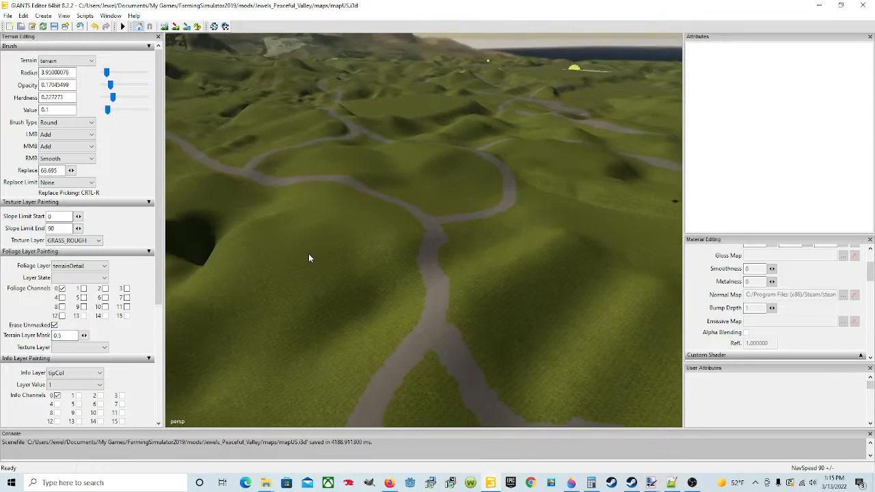
scroll(316, 238, up, 5)
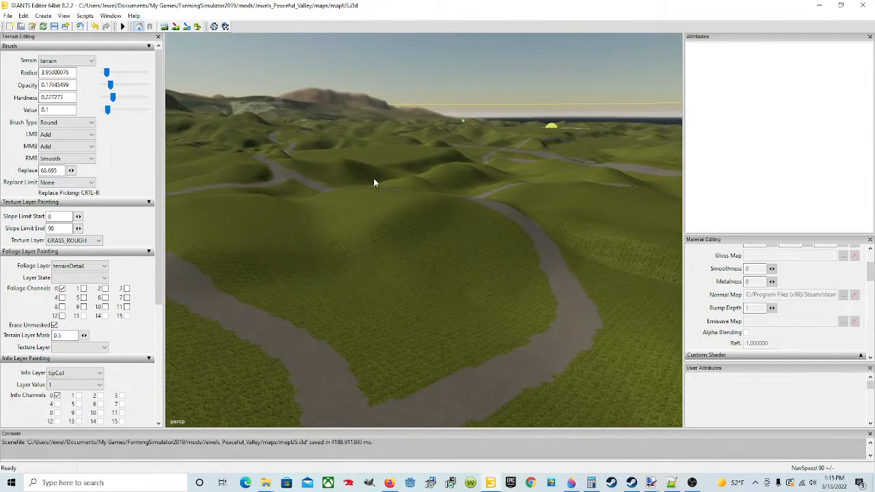
scroll(381, 236, up, 3)
scroll(388, 241, down, 6)
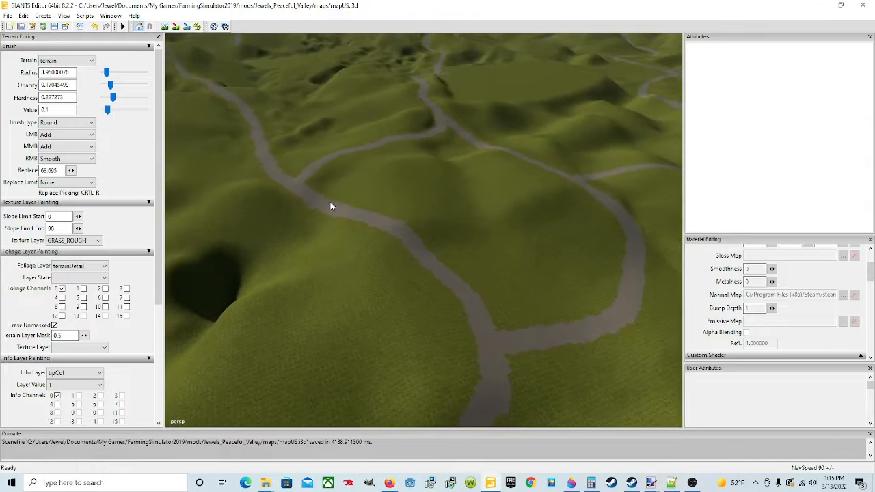
scroll(371, 196, down, 6)
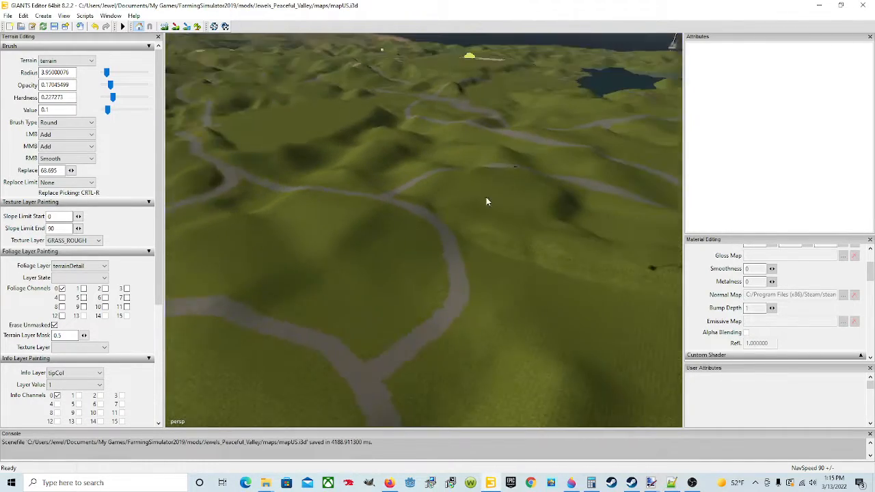
scroll(636, 222, up, 3)
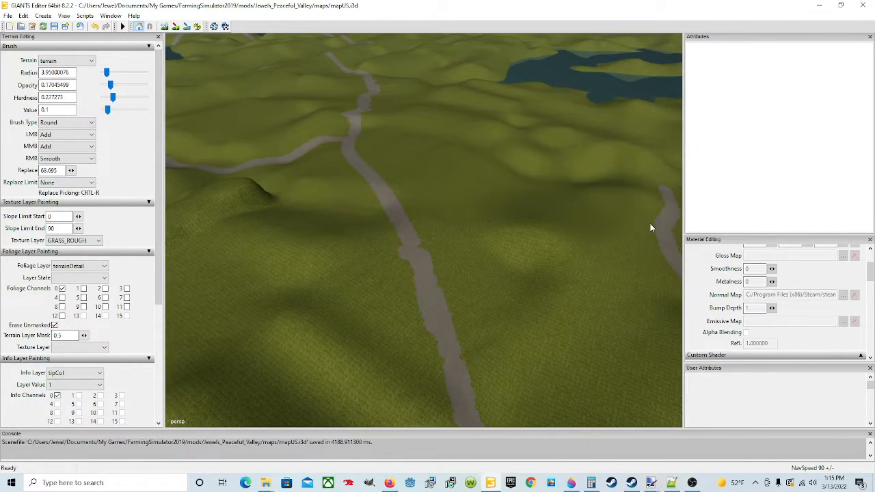
middle_drag(377, 80, 527, 242)
scroll(527, 243, up, 5)
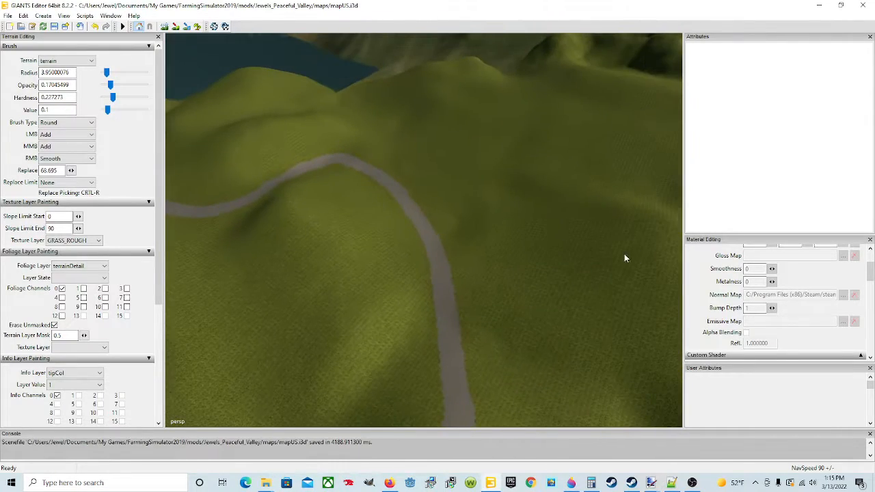
Follow one gravel road through the hills close to ground level and examine its slope and surface.
scroll(457, 271, up, 5)
middle_drag(457, 270, 405, 178)
scroll(422, 202, up, 5)
alt+drag(462, 233, 257, 245)
scroll(434, 214, up, 3)
scroll(391, 204, up, 2)
scroll(417, 213, up, 4)
alt+drag(454, 205, 477, 172)
scroll(472, 188, up, 2)
scroll(472, 189, down, 1)
scroll(477, 171, up, 3)
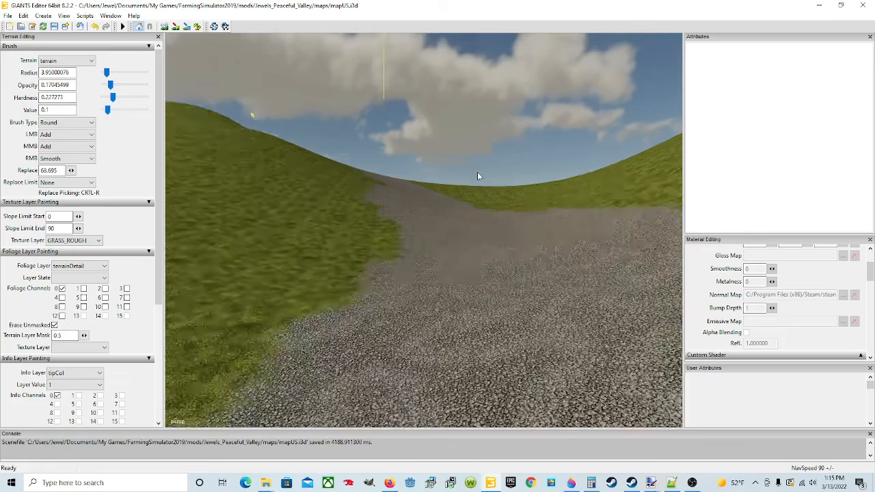
alt+drag(506, 228, 502, 205)
scroll(498, 209, up, 5)
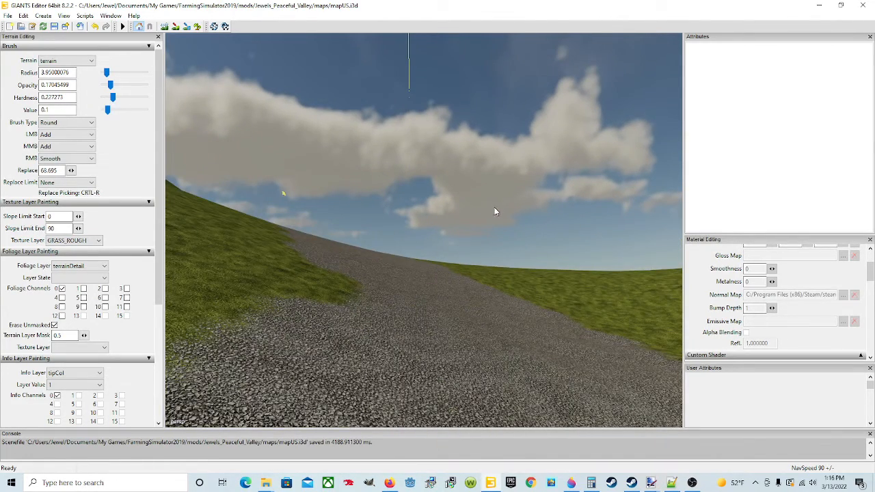
scroll(465, 230, up, 1)
alt+drag(464, 229, 580, 252)
scroll(387, 248, up, 4)
scroll(463, 240, up, 3)
scroll(482, 225, up, 4)
scroll(496, 216, up, 3)
scroll(532, 208, up, 3)
scroll(581, 254, down, 5)
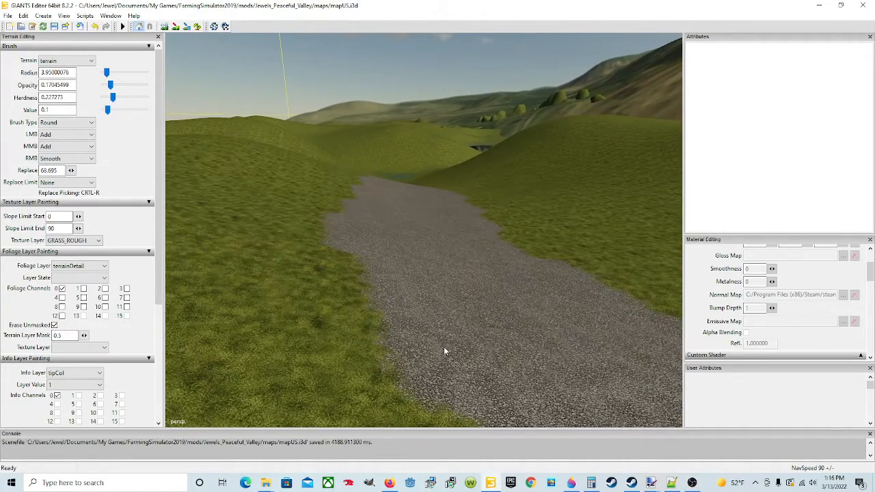
Examine the unfinished end of the gravel road near the small pond from above and from road level.
alt+drag(447, 349, 396, 299)
scroll(410, 253, up, 4)
scroll(395, 299, down, 3)
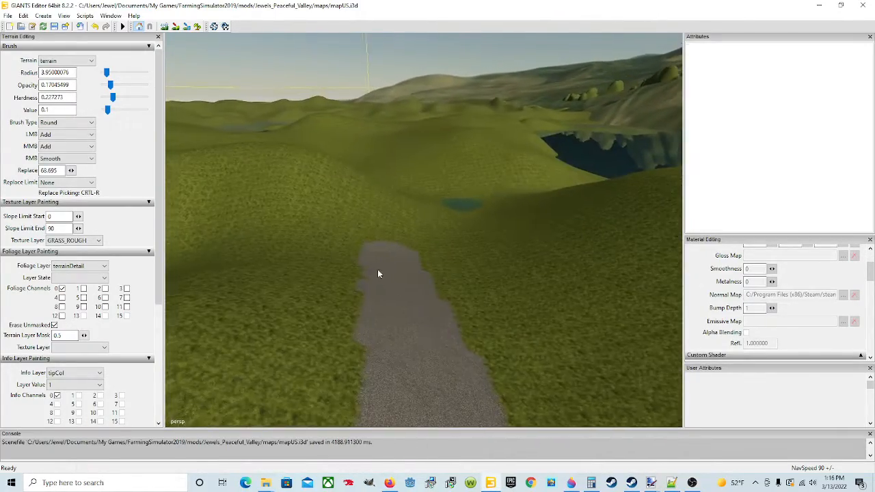
alt+drag(377, 268, 380, 299)
scroll(379, 299, down, 3)
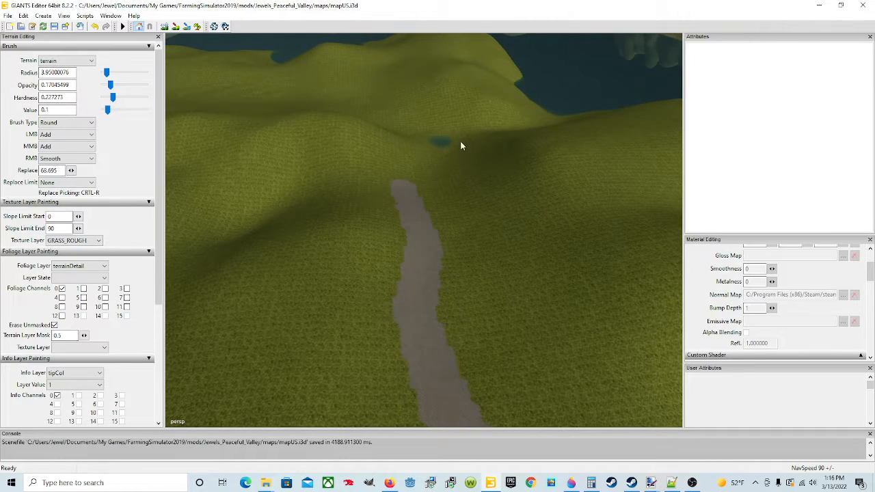
alt+drag(473, 265, 308, 214)
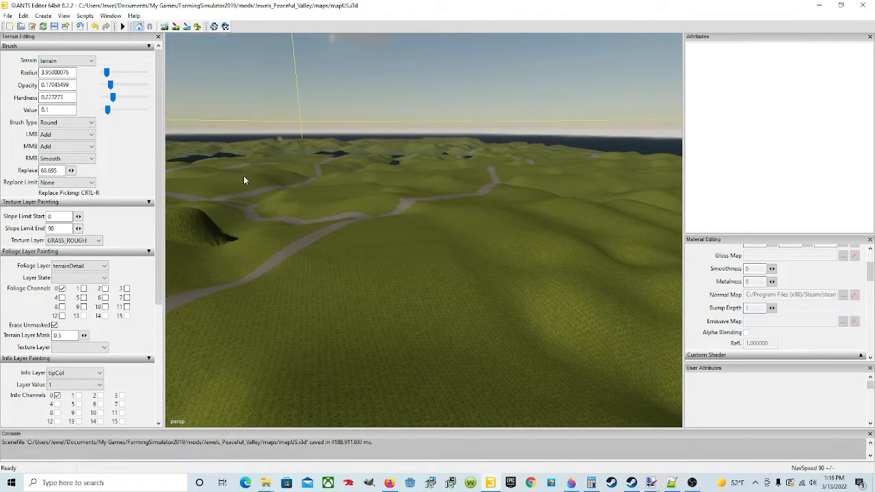
alt+drag(344, 313, 460, 363)
alt+drag(428, 289, 474, 321)
scroll(475, 321, up, 3)
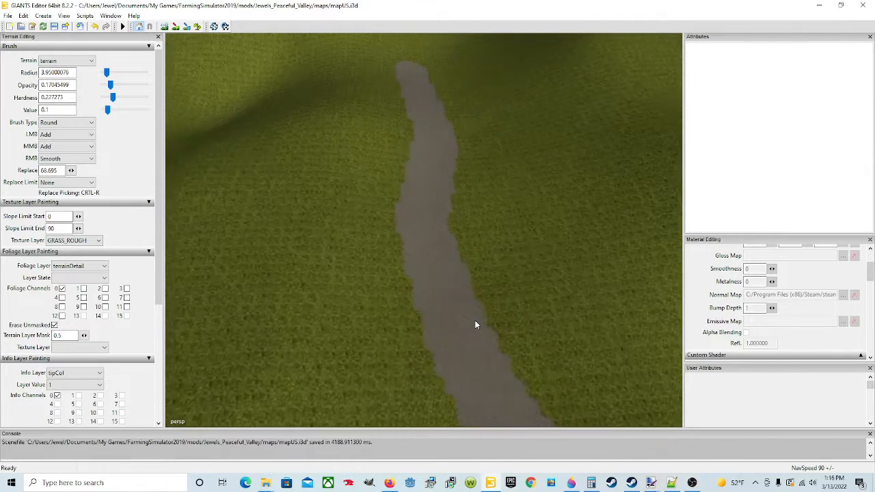
Turn on terrain sculpting and set the brush's MMB action to Smooth and its RMB action to Subtract.
click(165, 26)
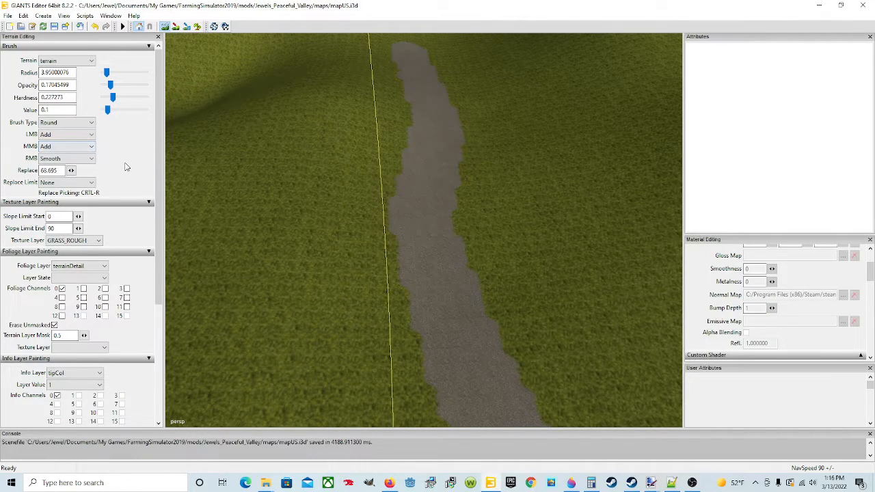
click(79, 140)
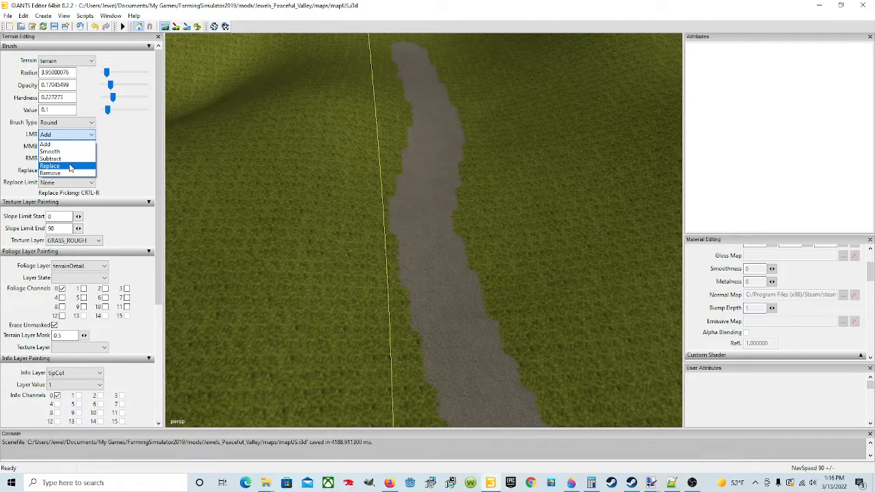
click(75, 137)
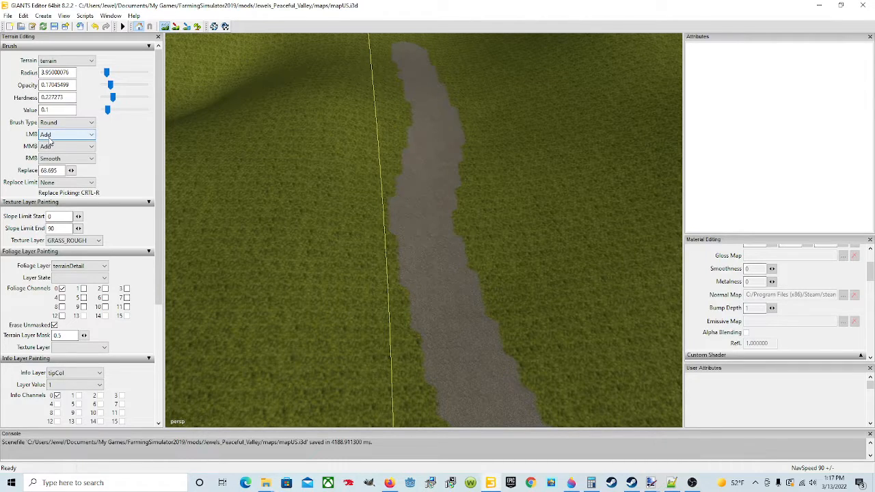
click(63, 134)
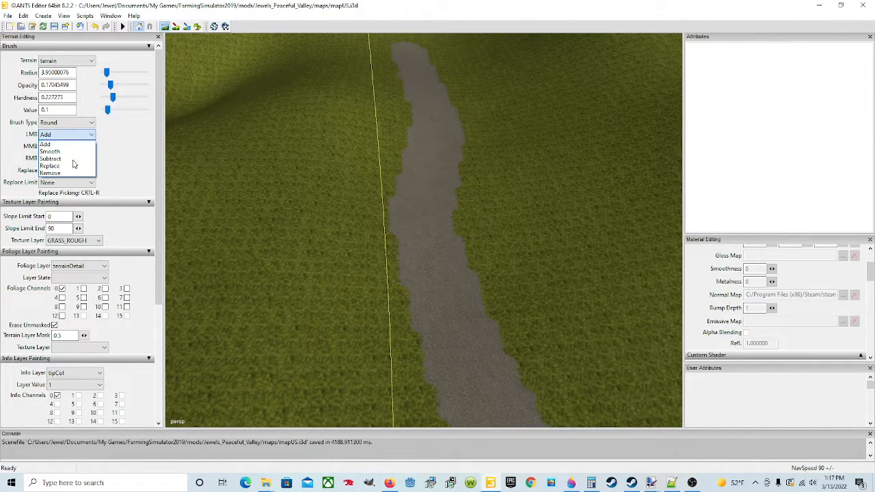
click(60, 136)
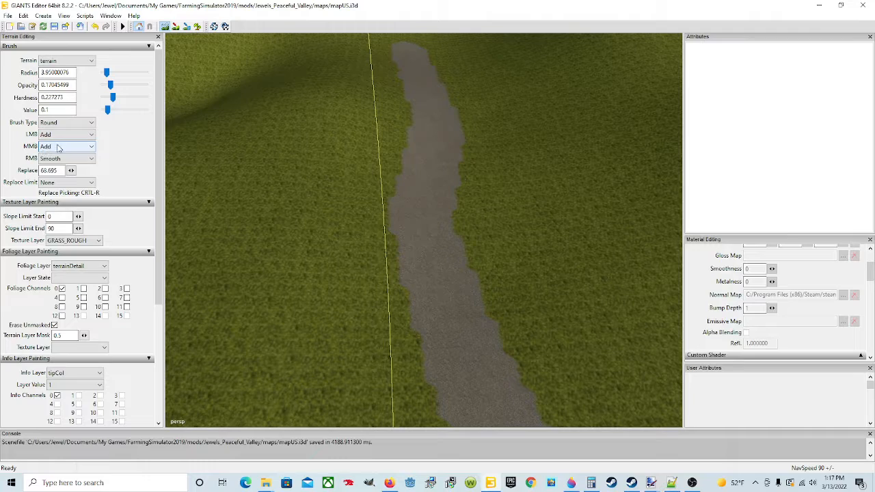
click(86, 148)
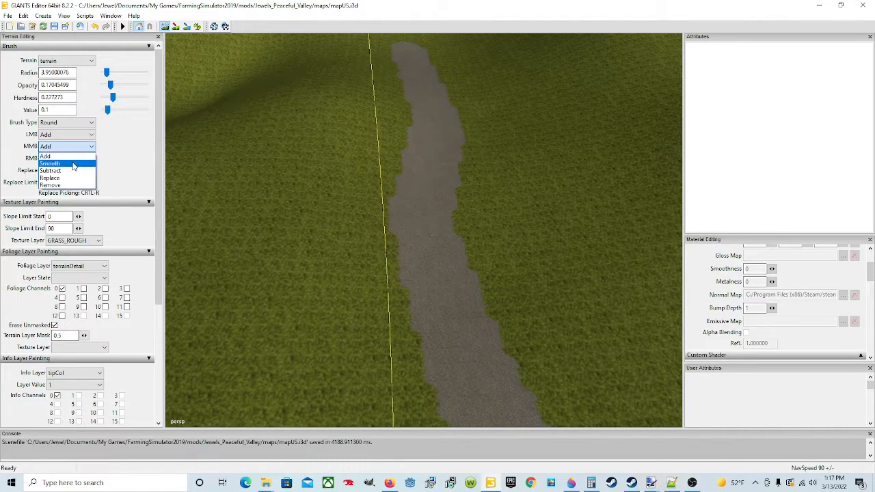
click(77, 162)
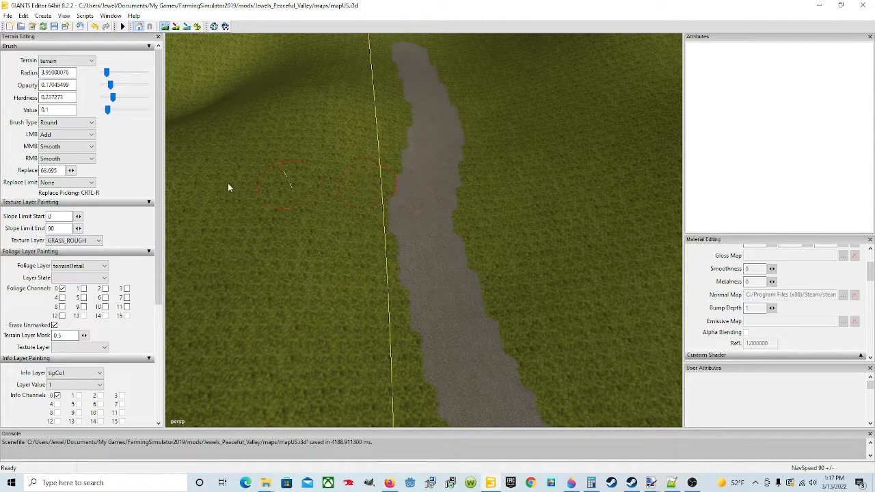
click(87, 159)
click(75, 183)
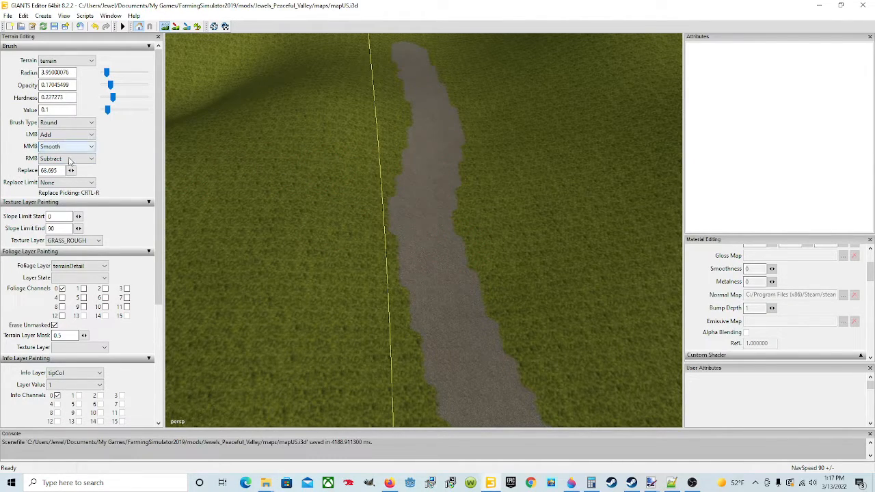
click(73, 133)
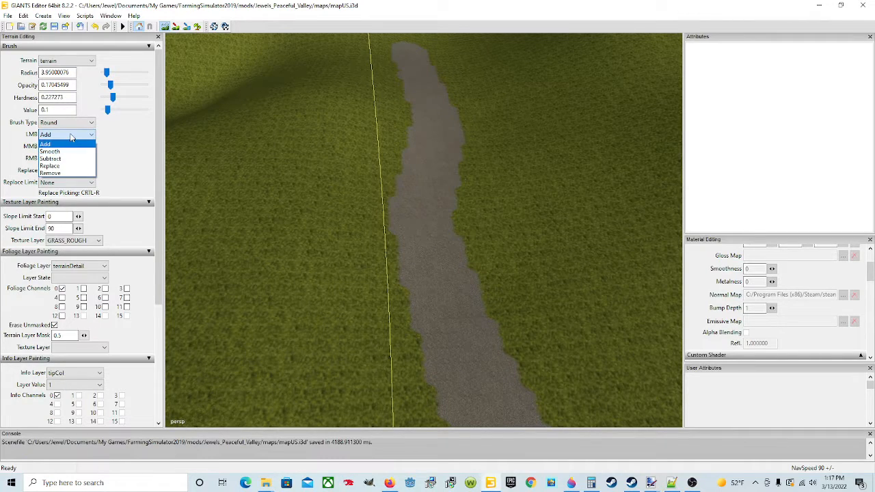
click(98, 139)
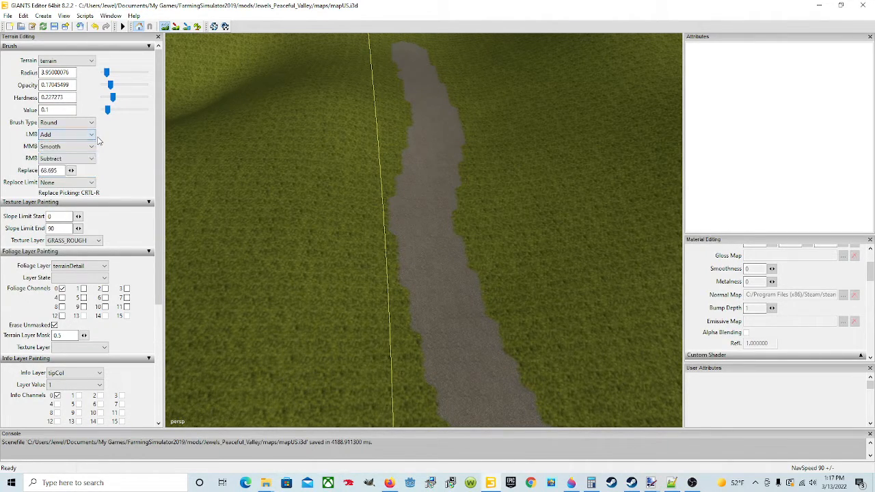
Enlarge the terrain brush radius to about 4.7 and set its LMB action to Subtract.
scroll(413, 235, up, 3)
scroll(413, 239, down, 1)
scroll(436, 233, down, 5)
click(82, 141)
click(62, 159)
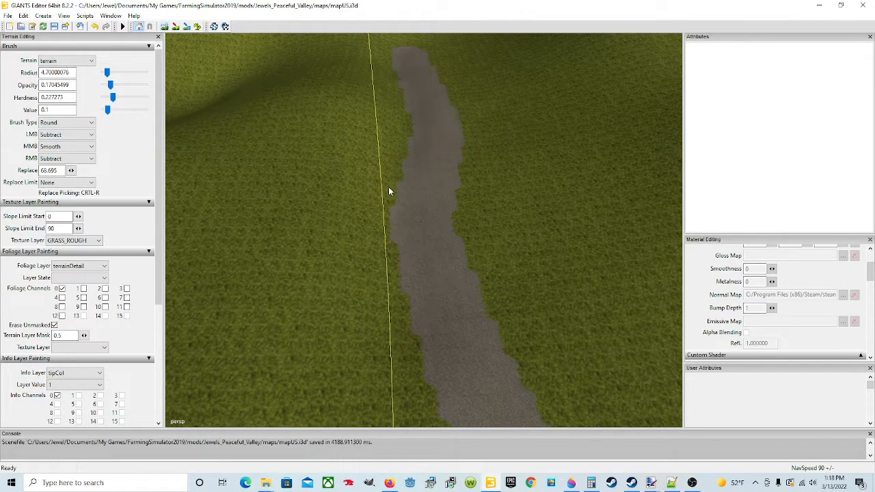
Turn terrain sculpting on at the gravel road and set the brush's LMB action to Smooth.
alt+drag(372, 179, 438, 231)
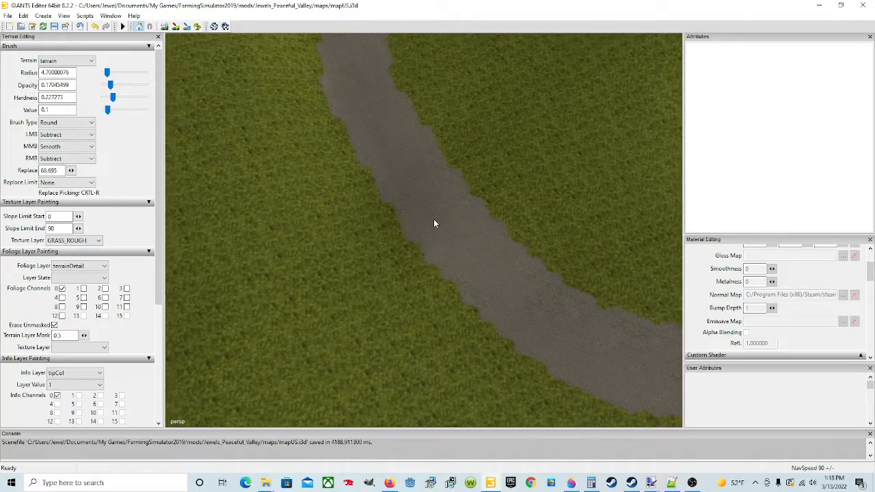
scroll(433, 220, up, 5)
scroll(433, 223, up, 3)
right_drag(420, 139, 439, 186)
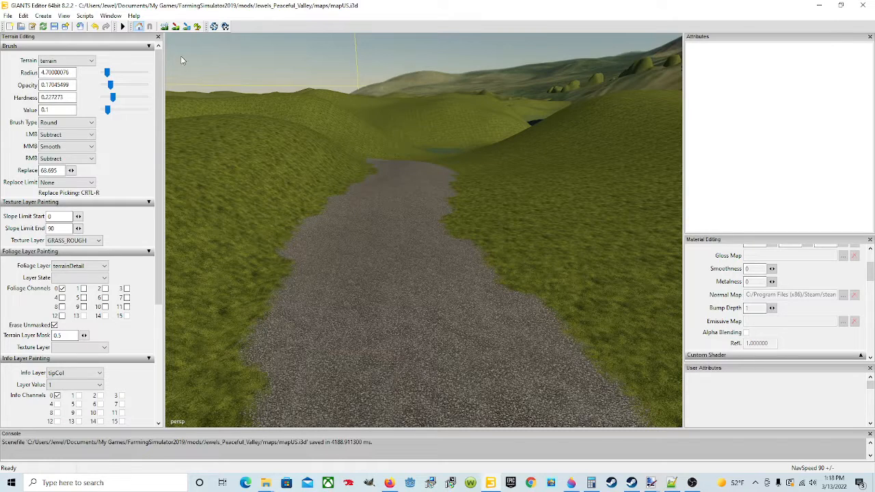
click(164, 26)
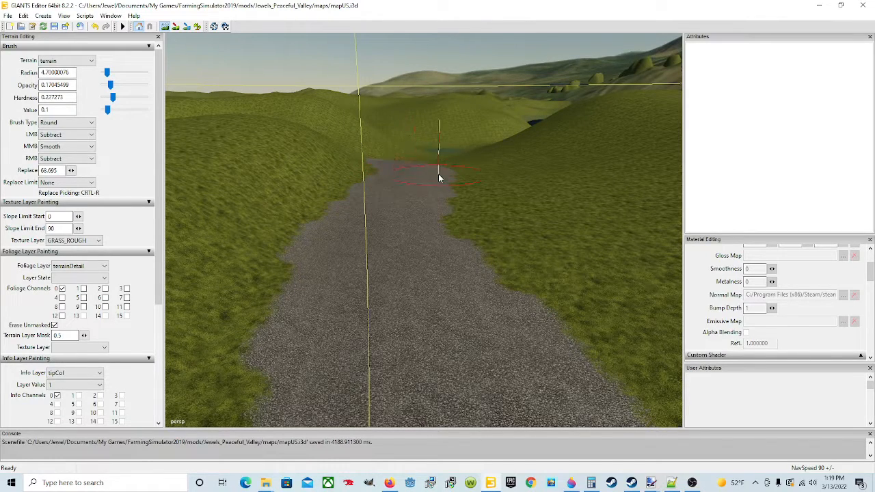
click(55, 136)
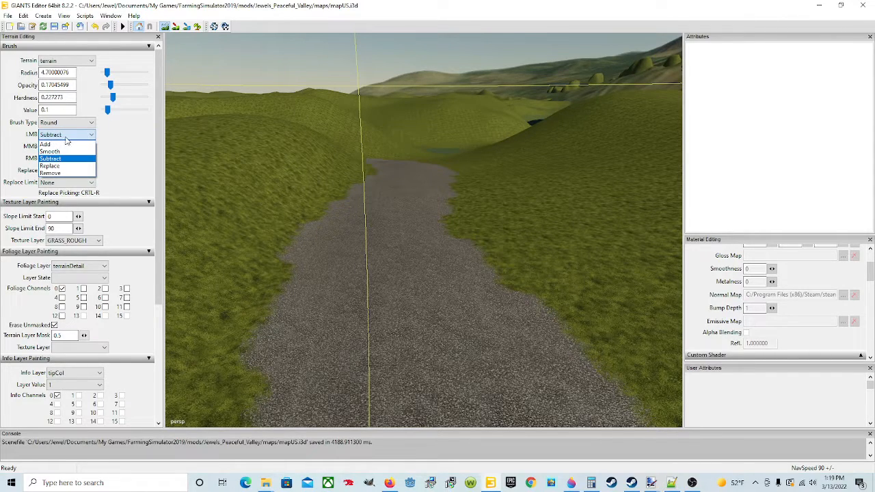
click(55, 152)
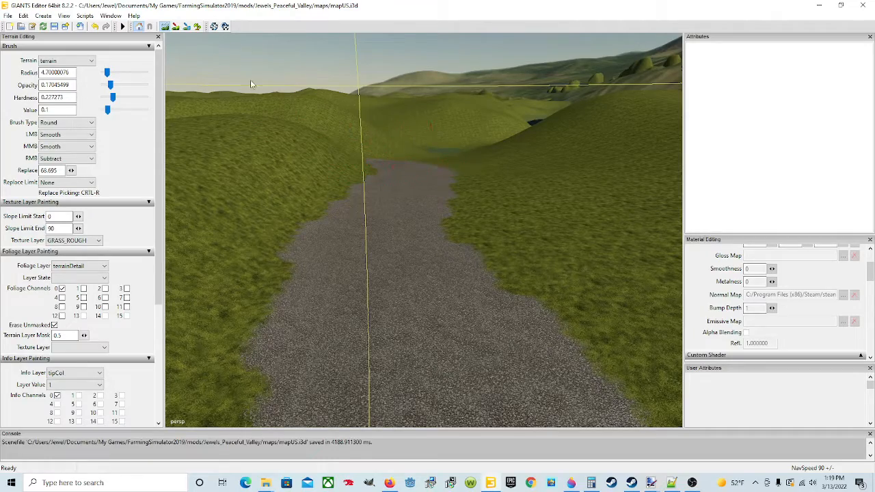
Inspect the gravel road's surface and edges close up, looking toward the pond.
scroll(413, 295, up, 10)
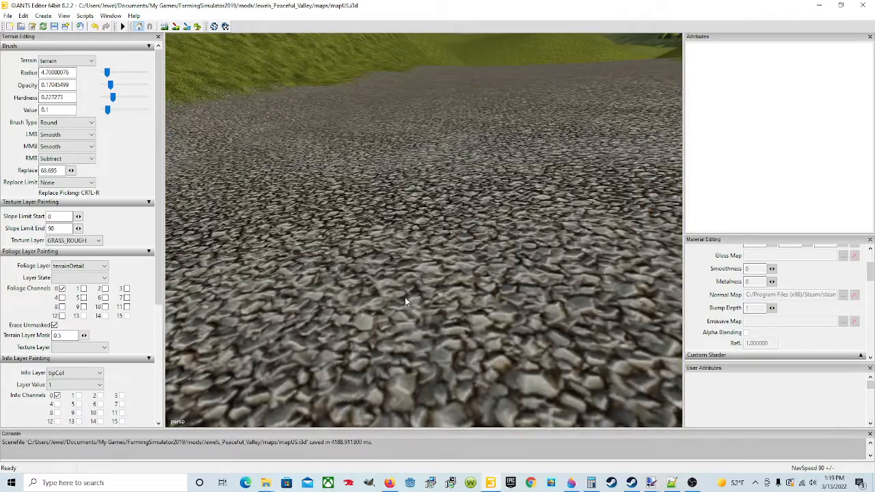
right_drag(405, 296, 507, 262)
alt+drag(507, 262, 442, 276)
scroll(447, 237, up, 4)
scroll(440, 275, down, 5)
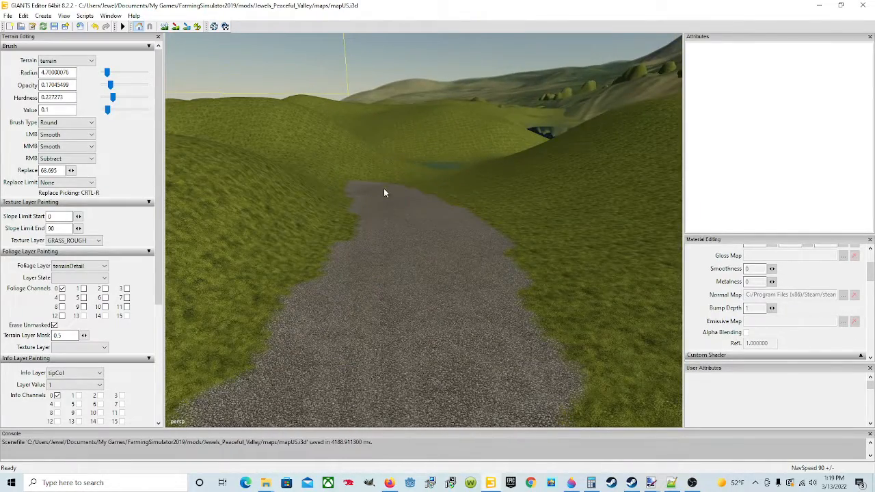
scroll(460, 233, up, 10)
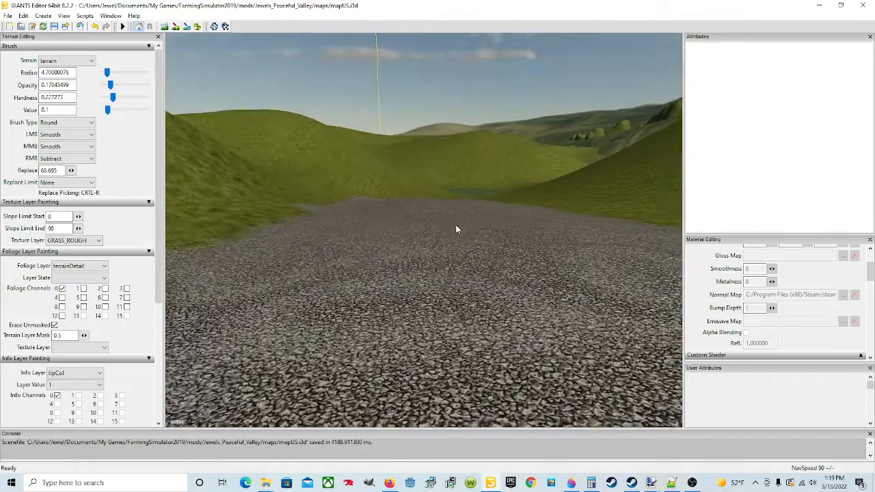
scroll(451, 252, up, 2)
scroll(449, 249, down, 7)
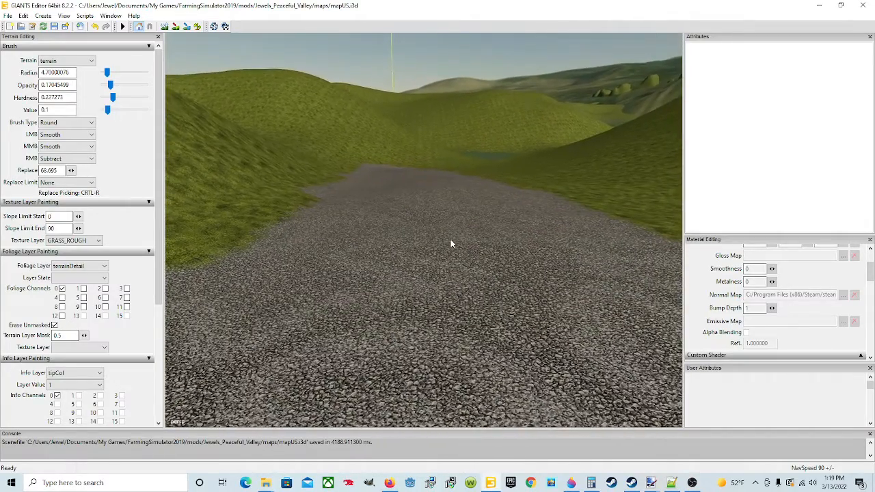
scroll(451, 269, down, 3)
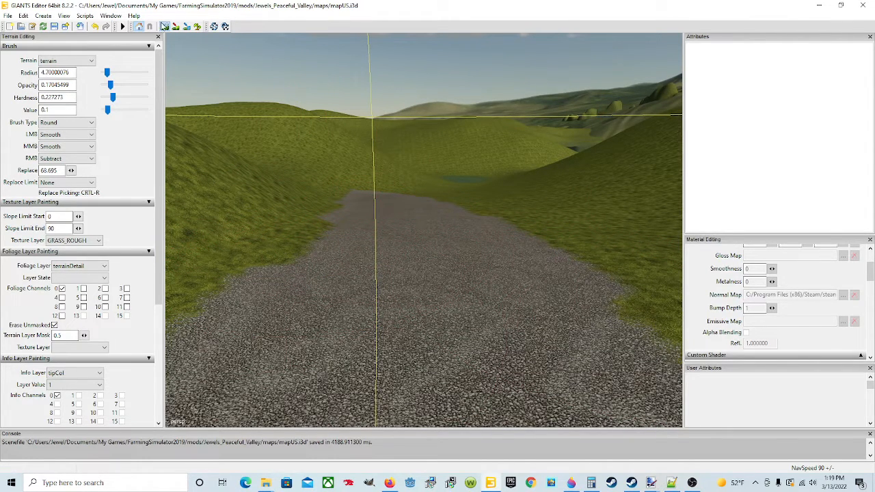
Set the terrain brush's LMB action to Subtract and turn off terrain sculpting.
click(66, 135)
click(65, 155)
click(165, 26)
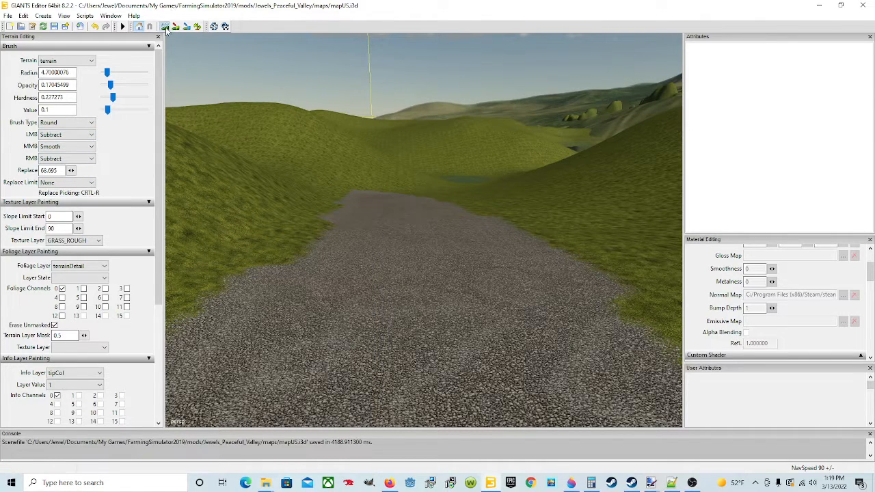
Reduce the terrain brush radius to about 2.95 and set its LMB action to Smooth.
scroll(339, 216, down, 5)
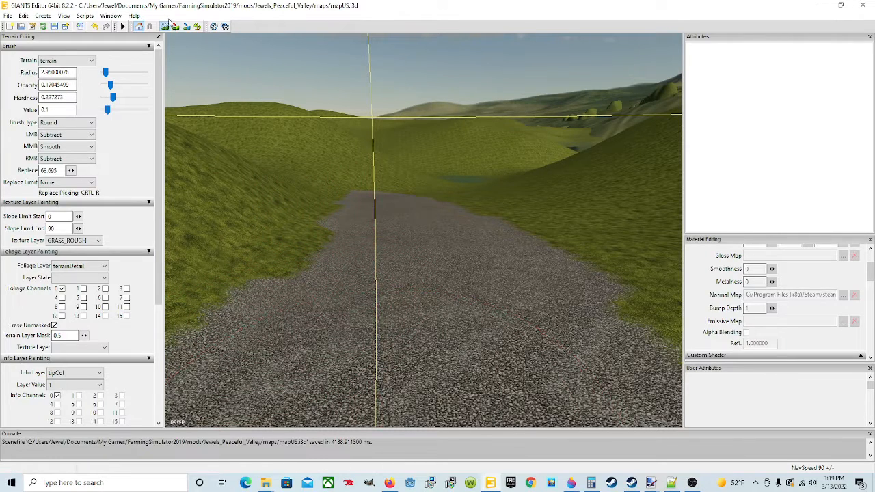
click(88, 135)
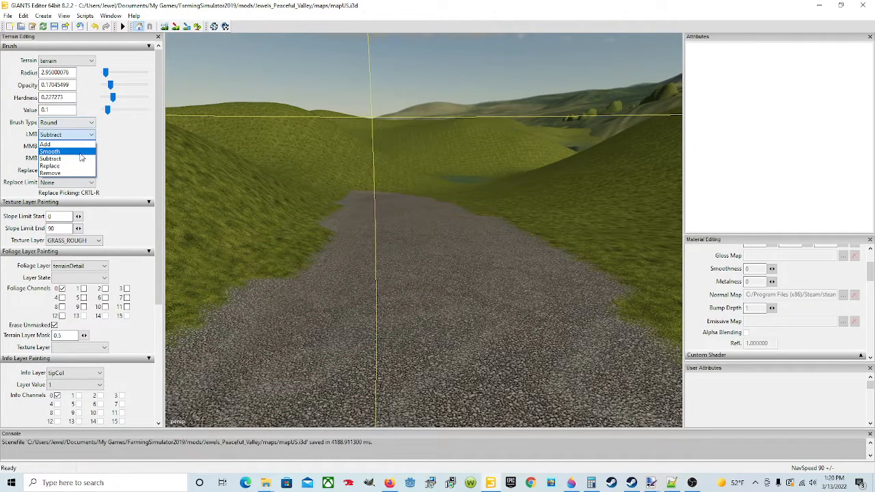
click(65, 154)
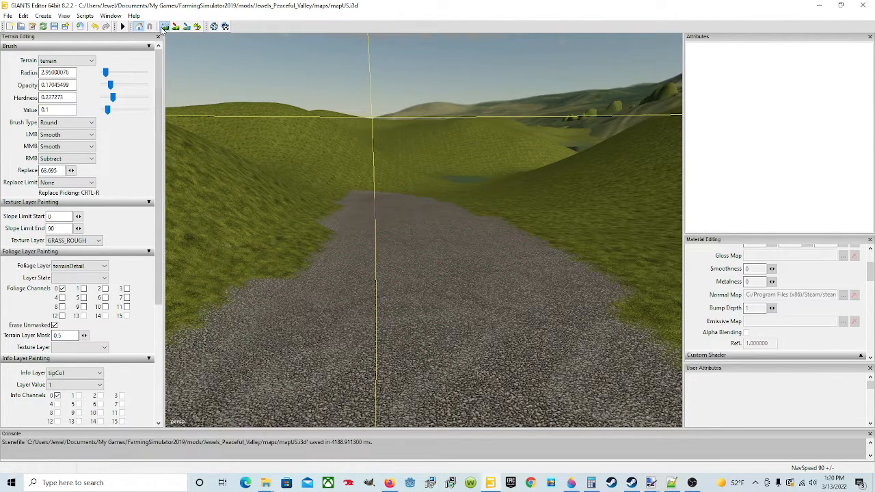
Inspect the gravel road's surface and grass edges around the bend.
scroll(459, 242, down, 6)
alt+drag(459, 242, 382, 226)
scroll(427, 278, up, 6)
scroll(365, 307, up, 5)
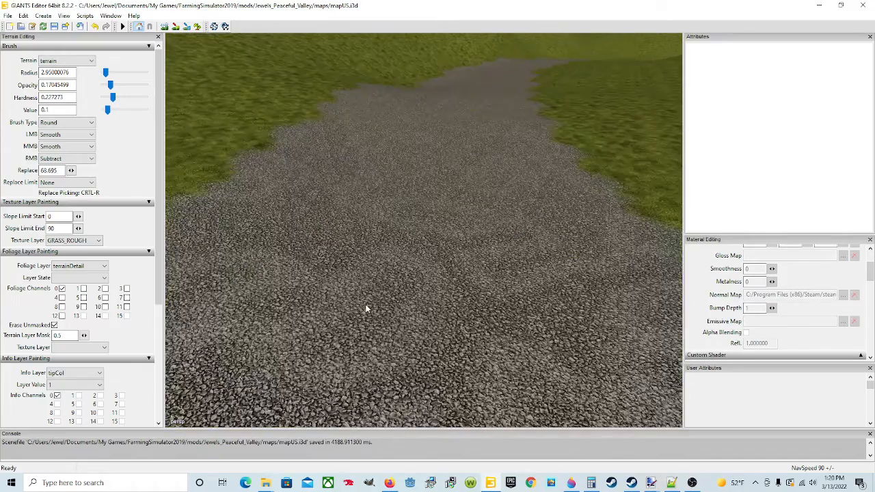
scroll(366, 306, up, 4)
alt+drag(366, 305, 391, 265)
scroll(365, 242, down, 3)
scroll(358, 243, up, 2)
scroll(347, 263, down, 3)
scroll(391, 265, up, 1)
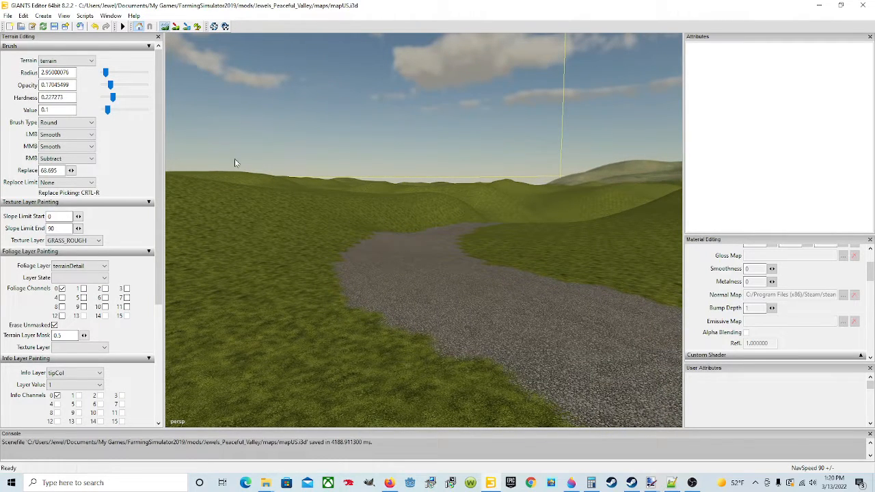
Shape the road bend with the LMB action set to Subtract, smooth it with Smooth, and turn off terrain sculpting.
click(91, 135)
click(58, 151)
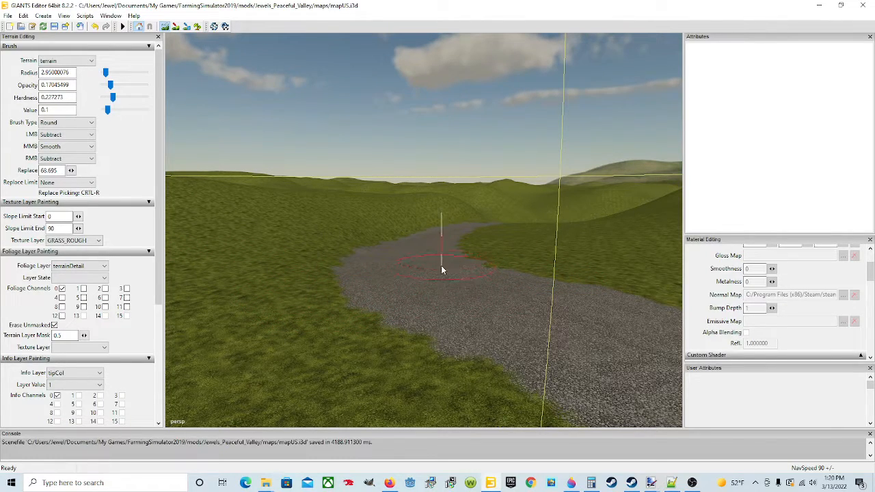
click(69, 134)
click(53, 150)
mouse_move(376, 278)
mouse_down()
mouse_move(525, 318)
mouse_move(402, 282)
mouse_move(469, 267)
mouse_up()
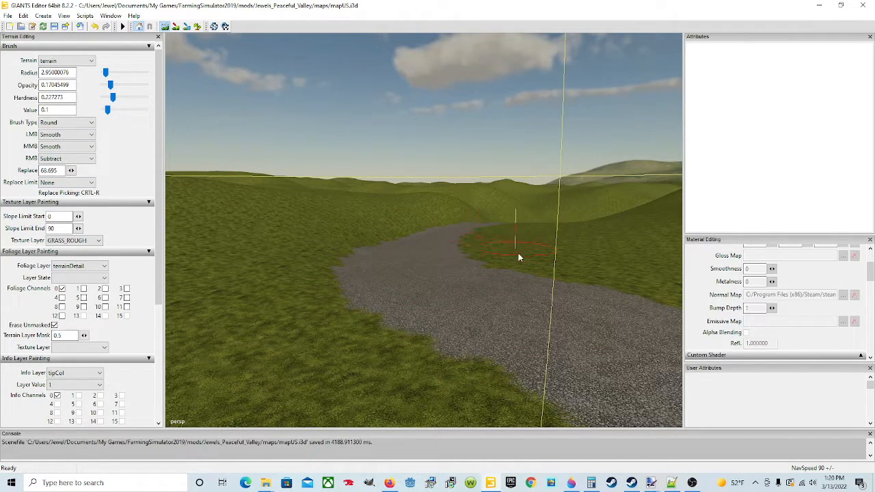
mouse_move(364, 255)
mouse_down()
mouse_move(456, 344)
mouse_move(426, 308)
mouse_move(406, 261)
mouse_move(484, 375)
mouse_move(661, 285)
mouse_move(575, 415)
mouse_move(435, 235)
mouse_up()
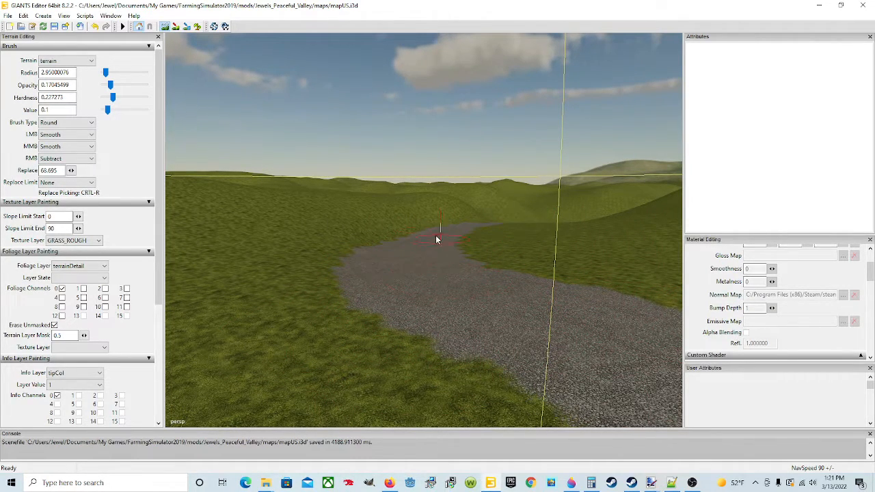
click(165, 29)
Examine the gravel road close up and from above, following its curve through the hills toward the water.
mouse_move(479, 196)
alt+mouse_down()
mouse_move(461, 283)
mouse_move(505, 272)
mouse_move(660, 286)
alt+mouse_up()
scroll(433, 252, down, 6)
alt+drag(338, 306, 713, 265)
alt+drag(344, 220, 446, 291)
alt+drag(432, 248, 518, 272)
scroll(356, 303, up, 3)
scroll(265, 248, up, 4)
scroll(358, 204, down, 5)
scroll(356, 204, up, 1)
scroll(356, 203, down, 3)
scroll(442, 244, up, 4)
alt+drag(381, 299, 449, 312)
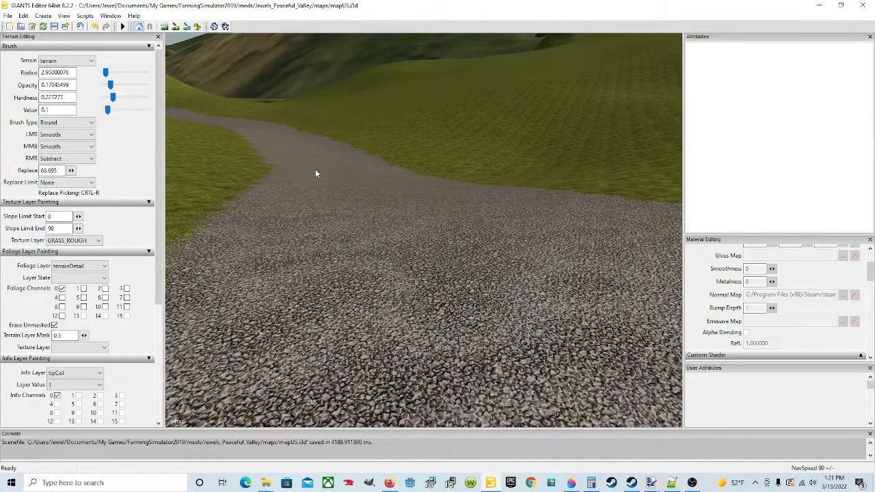
alt+drag(419, 232, 398, 304)
scroll(362, 257, down, 5)
scroll(418, 276, down, 8)
alt+drag(431, 272, 423, 190)
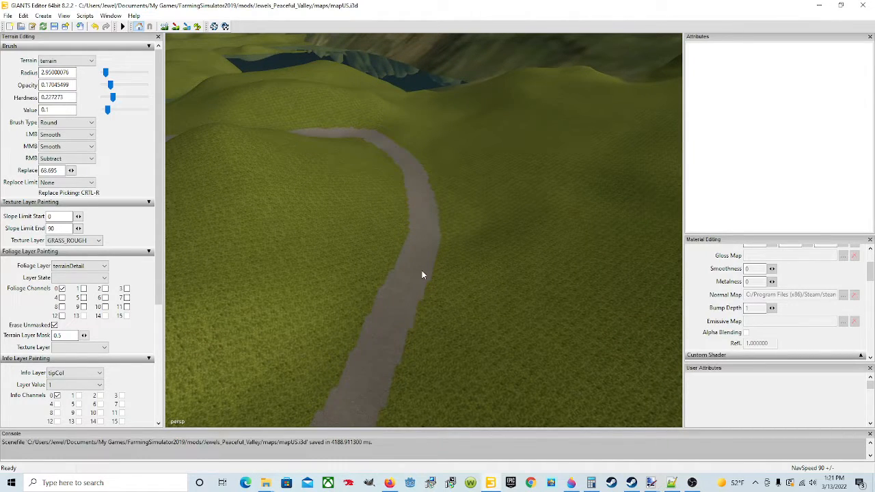
Set the brush's LMB action to Add, turn terrain sculpting on at the curved road, and enlarge the radius.
click(75, 134)
click(61, 152)
click(164, 25)
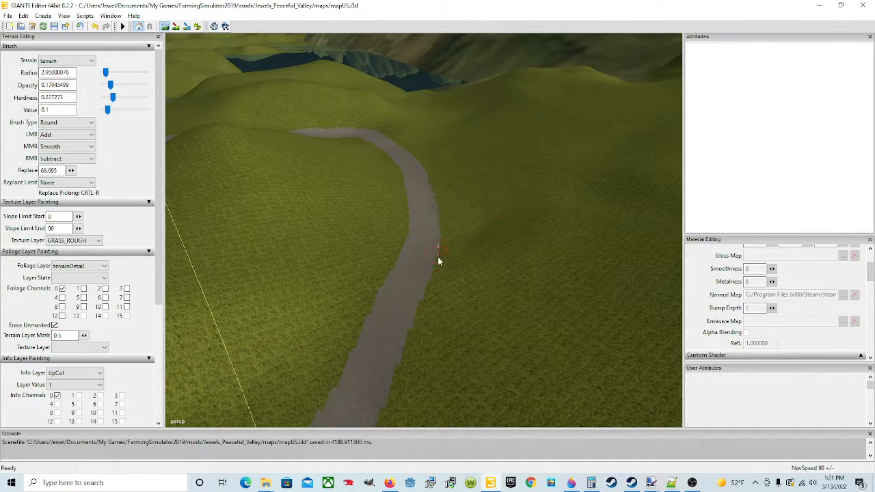
scroll(435, 199, up, 3)
Set the LMB action to Smooth with a radius of about 5.95 and review the curved road's slopes.
click(65, 135)
click(61, 157)
scroll(413, 287, up, 10)
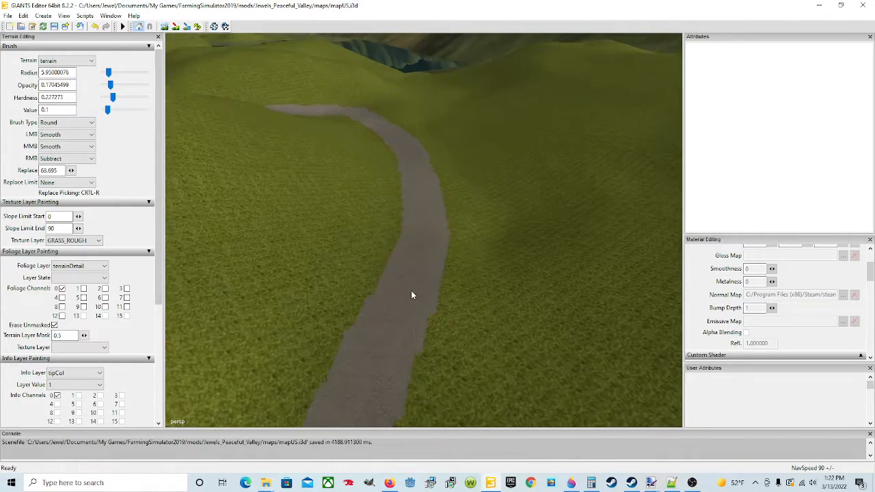
scroll(417, 294, down, 8)
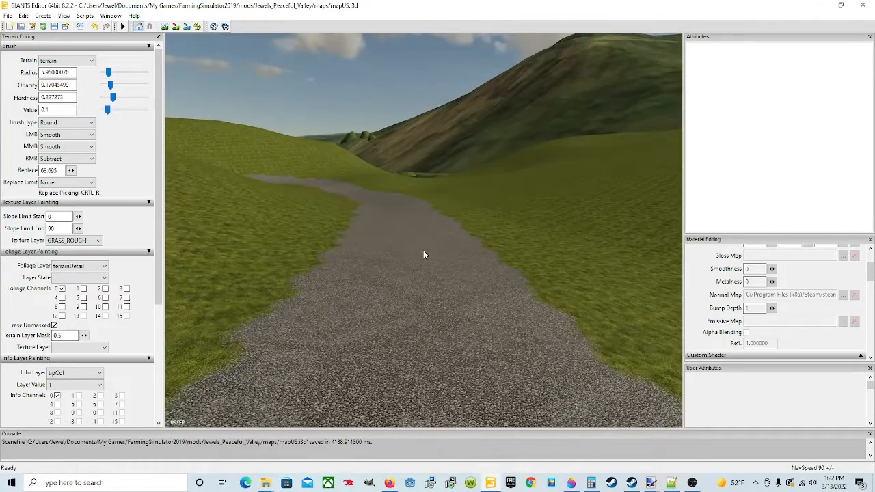
scroll(412, 264, up, 2)
scroll(412, 263, down, 3)
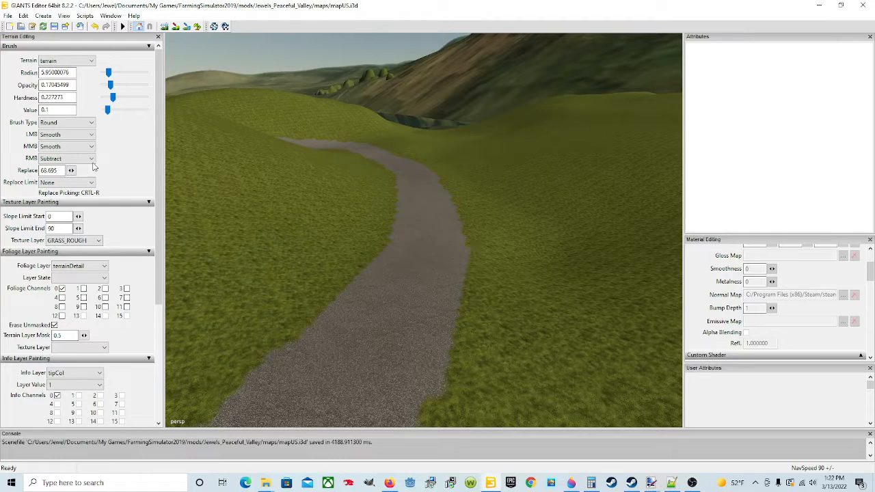
Set the LMB action to Add for sculpting beside the gravel road, and turn off terrain sculpting when done.
click(68, 134)
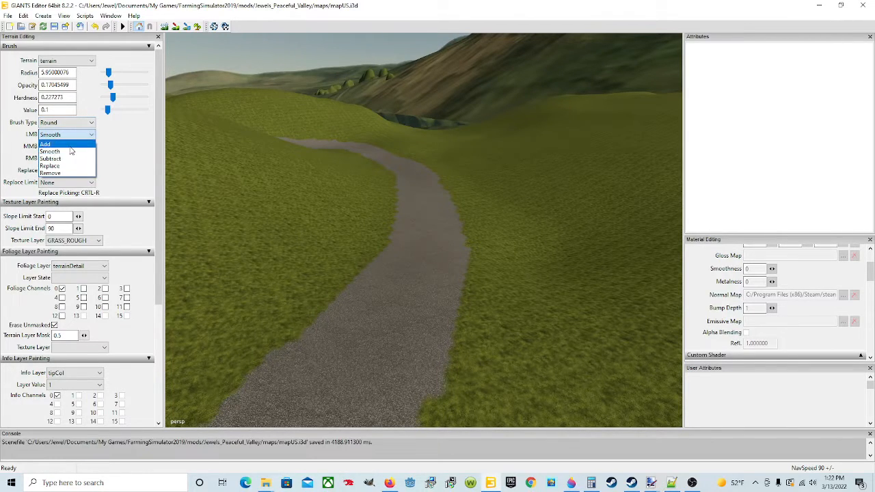
click(69, 145)
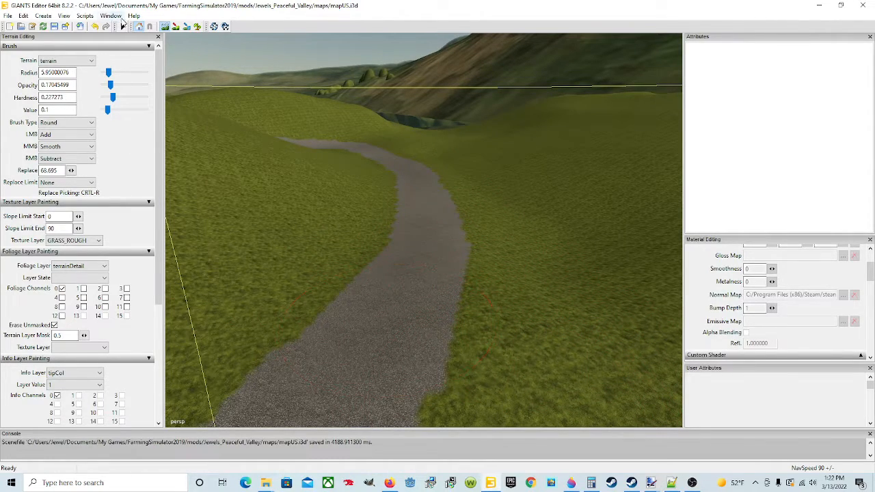
click(164, 27)
Turn on terrain sculpting along the road with the LMB action set to Subtract and a radius of about 6.7.
mouse_move(517, 193)
alt+mouse_down()
mouse_move(412, 274)
mouse_move(534, 192)
mouse_move(609, 196)
mouse_move(499, 211)
mouse_move(467, 206)
alt+mouse_up()
scroll(410, 275, up, 3)
scroll(498, 212, up, 5)
scroll(466, 206, down, 3)
scroll(466, 206, down, 3)
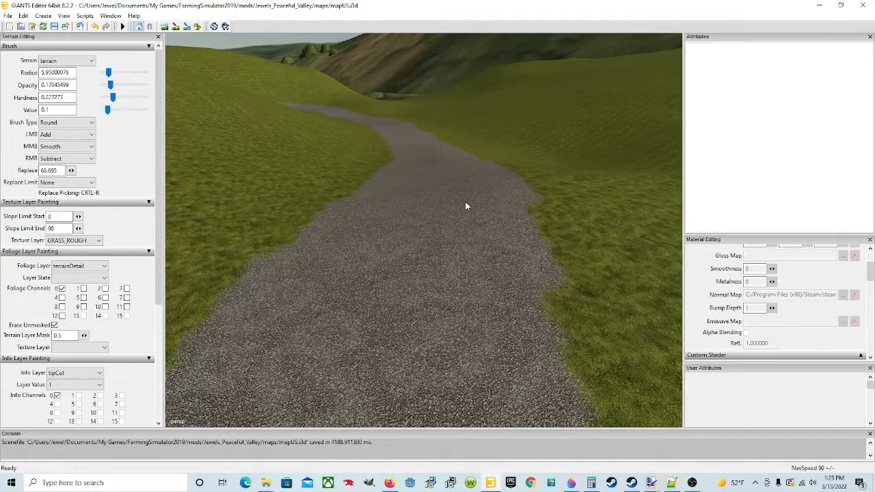
scroll(466, 206, down, 3)
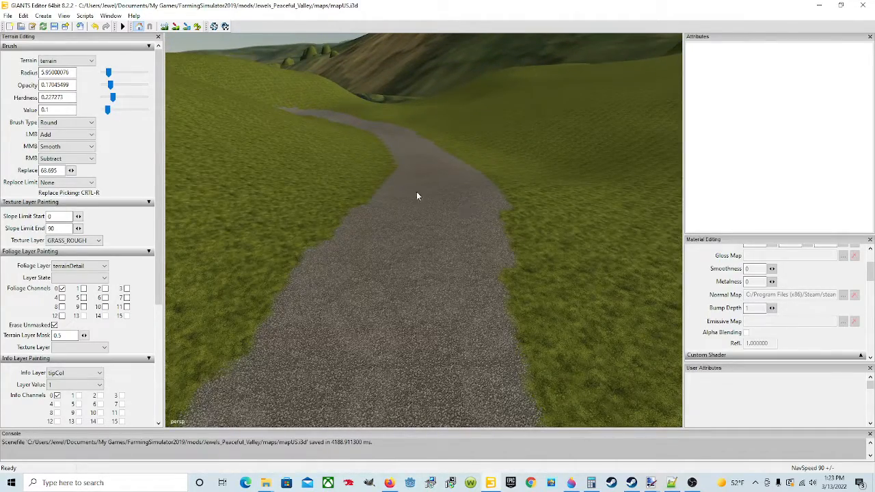
click(80, 136)
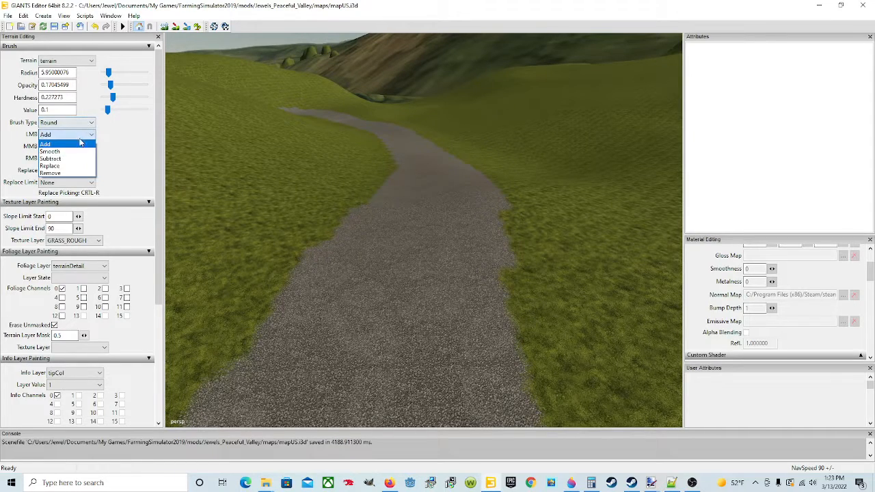
click(73, 158)
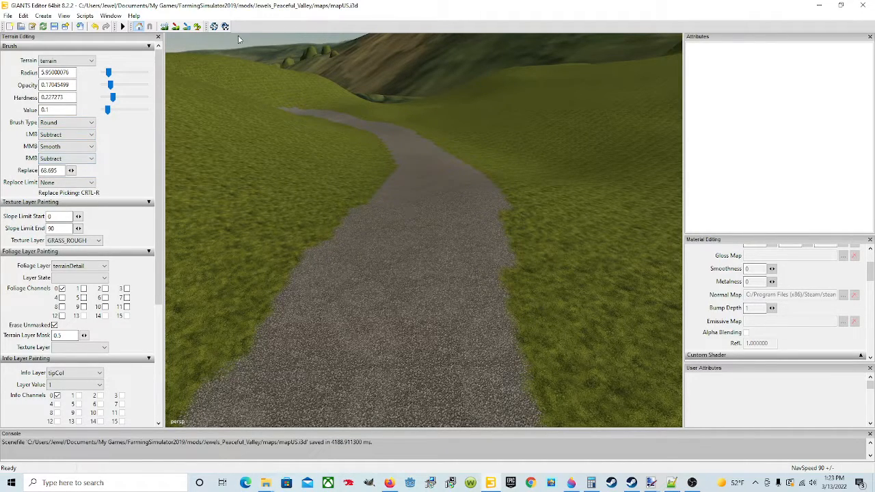
click(164, 26)
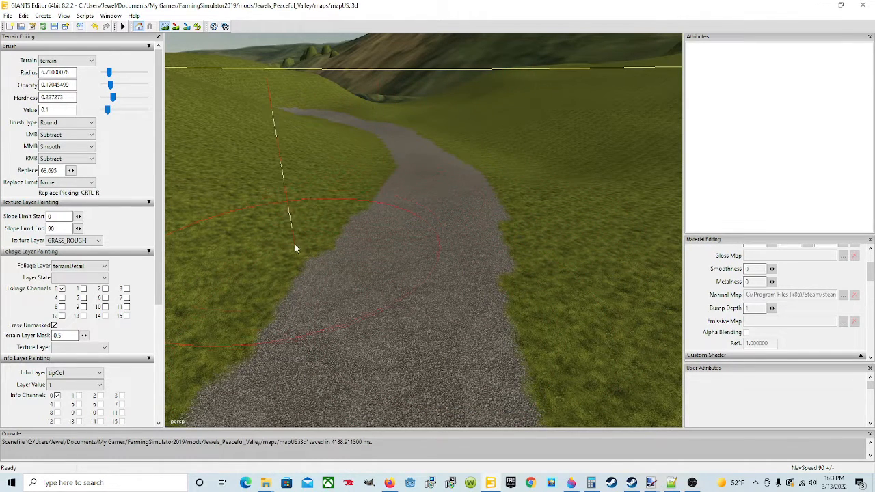
Sculpt the gravel road with the Subtract brush reduced to a radius of about 4.45, and turn sculpting off when done.
right_drag(449, 287, 466, 214)
scroll(466, 210, down, 3)
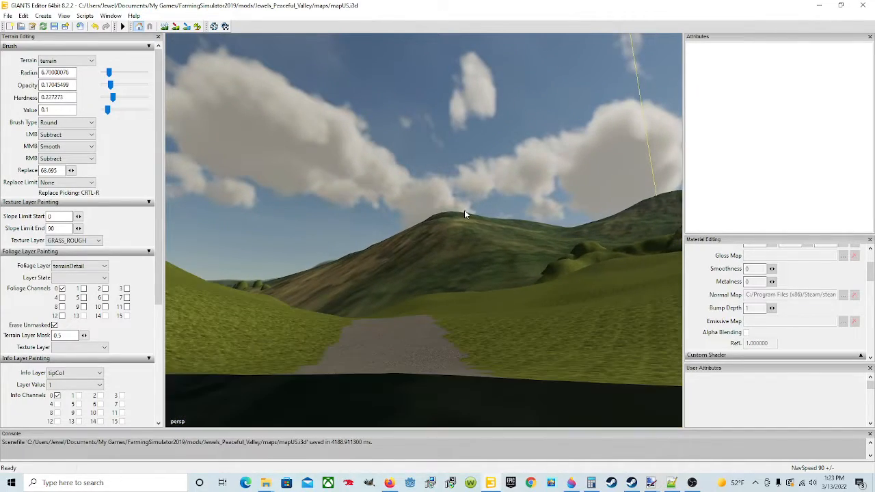
scroll(451, 212, up, 2)
alt+drag(449, 211, 434, 247)
scroll(434, 247, up, 6)
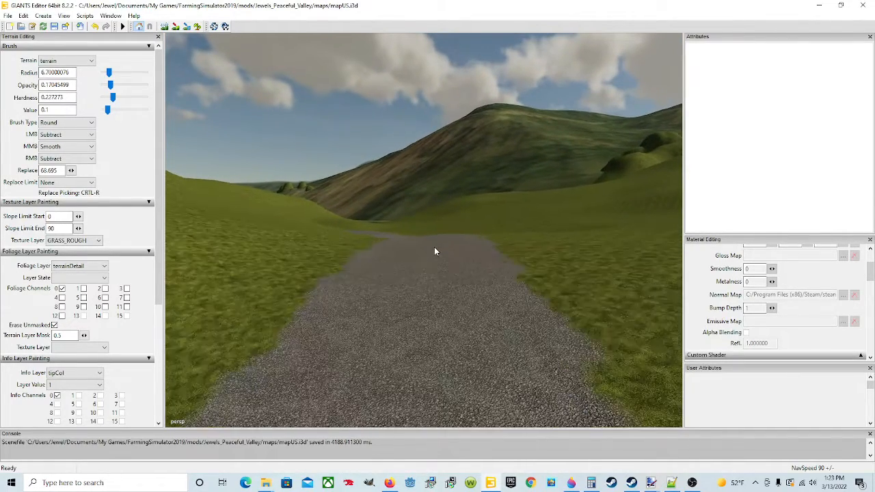
scroll(434, 246, up, 5)
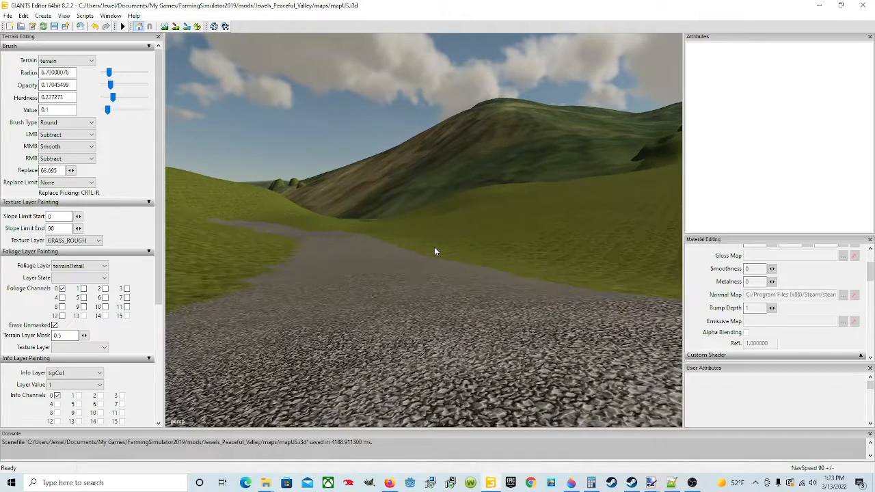
mouse_move(428, 221)
alt+mouse_down()
mouse_move(424, 254)
mouse_move(445, 219)
alt+mouse_up()
click(167, 27)
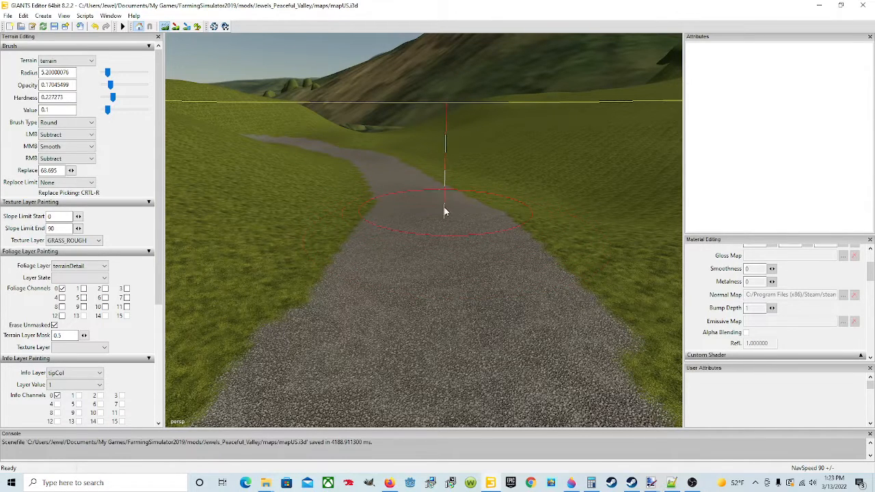
scroll(443, 216, up, 1)
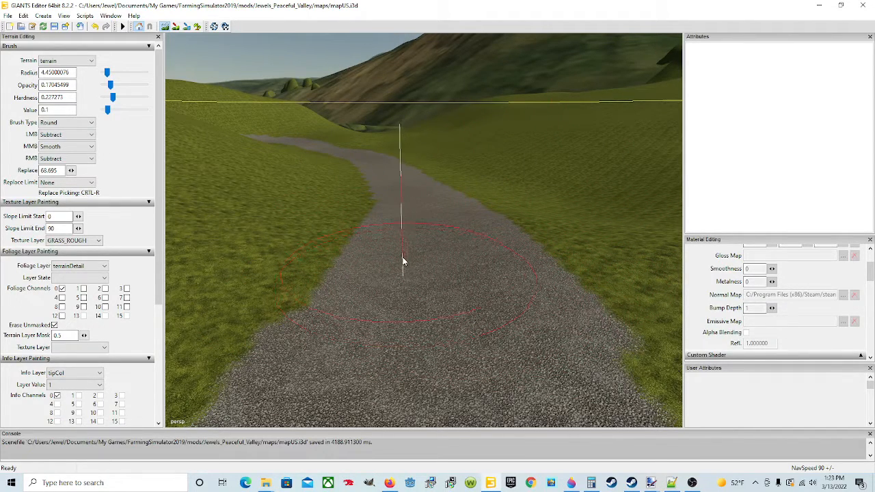
click(164, 29)
Inspect the gravel roads and grass banks around the fork, both close up and from above.
mouse_move(514, 314)
alt+mouse_down()
mouse_move(511, 345)
mouse_move(529, 283)
mouse_move(504, 280)
mouse_move(505, 307)
mouse_move(472, 282)
mouse_move(398, 308)
mouse_move(594, 310)
mouse_move(585, 300)
mouse_move(623, 228)
mouse_move(586, 248)
mouse_move(551, 207)
mouse_move(721, 239)
mouse_move(817, 226)
mouse_move(705, 226)
mouse_move(595, 257)
mouse_move(508, 245)
mouse_move(455, 219)
mouse_move(502, 281)
mouse_move(493, 286)
alt+mouse_up()
scroll(512, 344, up, 2)
scroll(512, 344, up, 1)
scroll(512, 343, down, 3)
scroll(514, 282, up, 3)
scroll(505, 307, down, 2)
scroll(503, 309, down, 3)
scroll(585, 299, up, 3)
scroll(623, 230, up, 2)
scroll(622, 235, up, 2)
scroll(509, 278, down, 3)
alt+drag(535, 263, 399, 250)
scroll(484, 220, up, 8)
scroll(394, 215, up, 4)
scroll(399, 251, down, 3)
scroll(437, 260, up, 5)
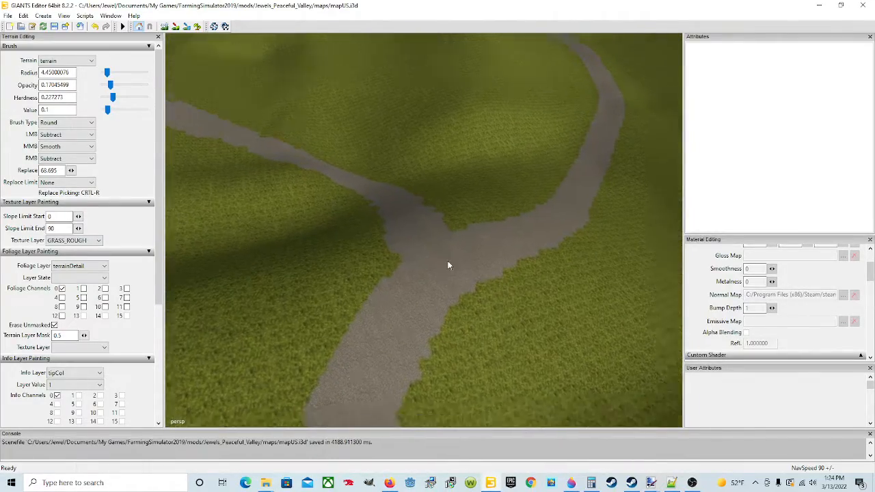
scroll(446, 250, up, 5)
alt+drag(444, 249, 500, 197)
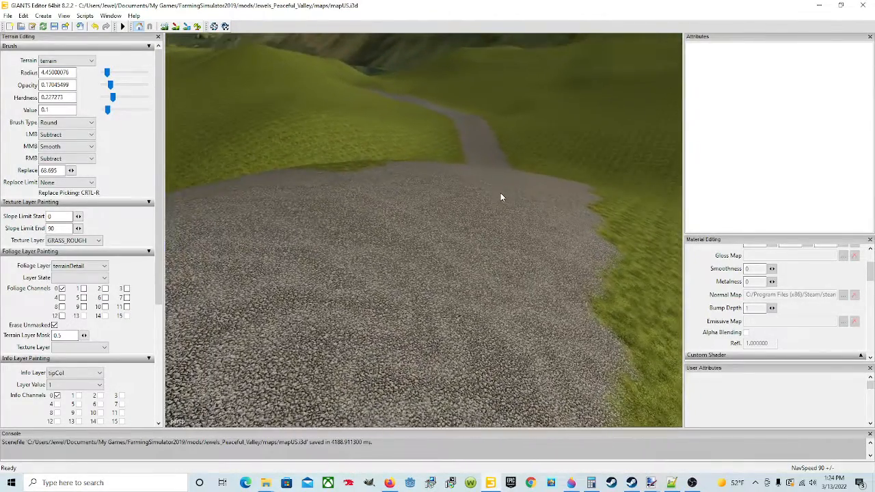
alt+drag(467, 221, 323, 216)
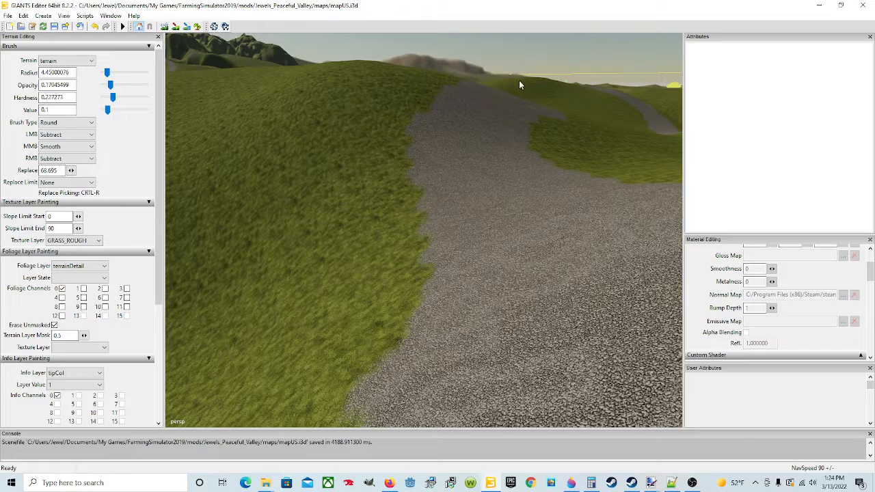
alt+drag(517, 203, 495, 292)
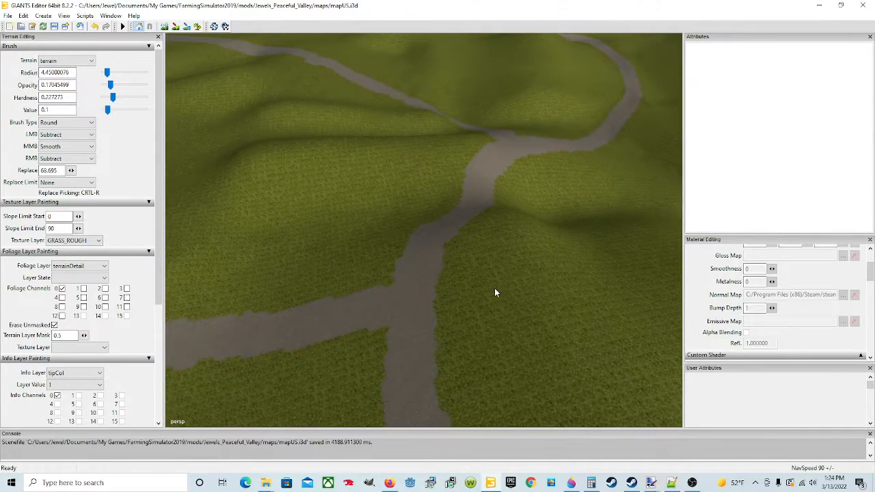
Turn terrain sculpting on near the road fork, set the LMB action to Add, and enlarge the radius to about 8.45.
click(164, 26)
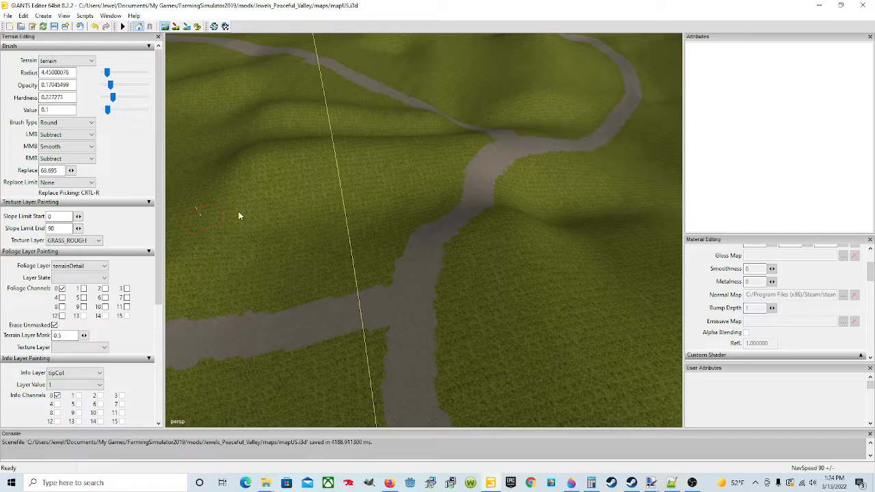
click(75, 135)
click(62, 146)
scroll(481, 221, up, 2)
scroll(481, 212, up, 2)
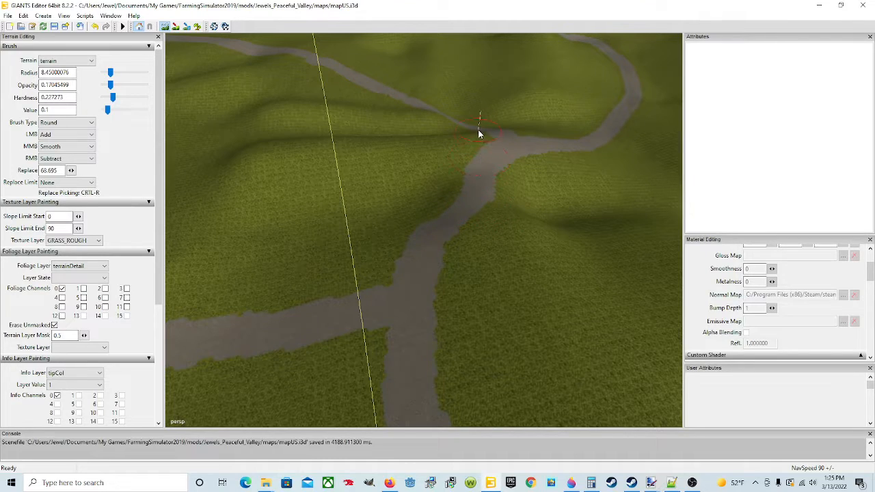
Set the brush's LMB action to Replace with a replace height of 64.117 and a radius of about 7.95.
click(67, 134)
click(68, 168)
drag(58, 170, 2, 173)
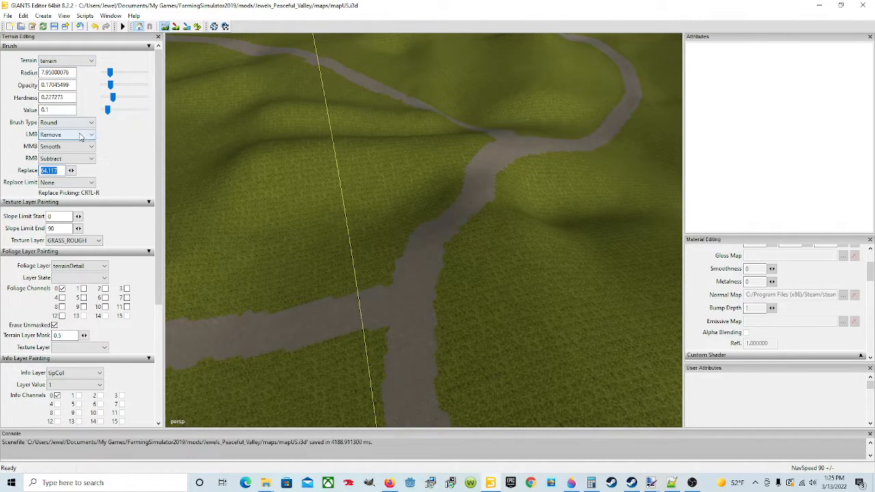
click(80, 135)
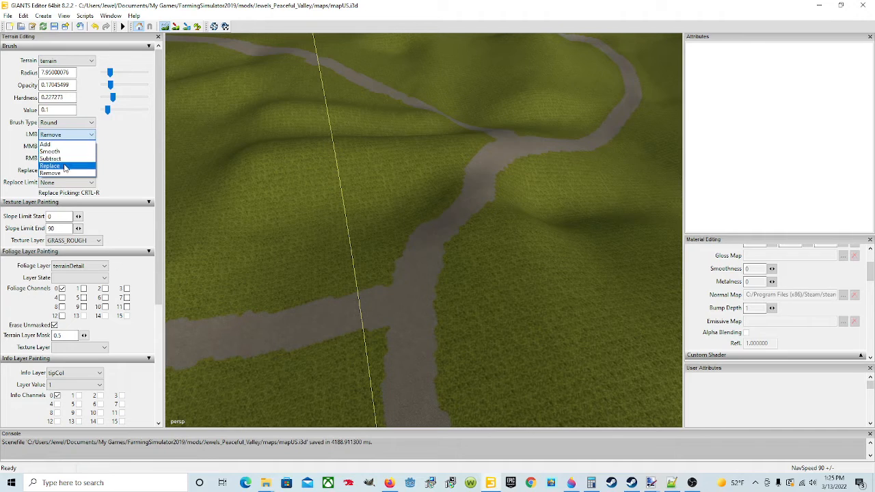
click(66, 167)
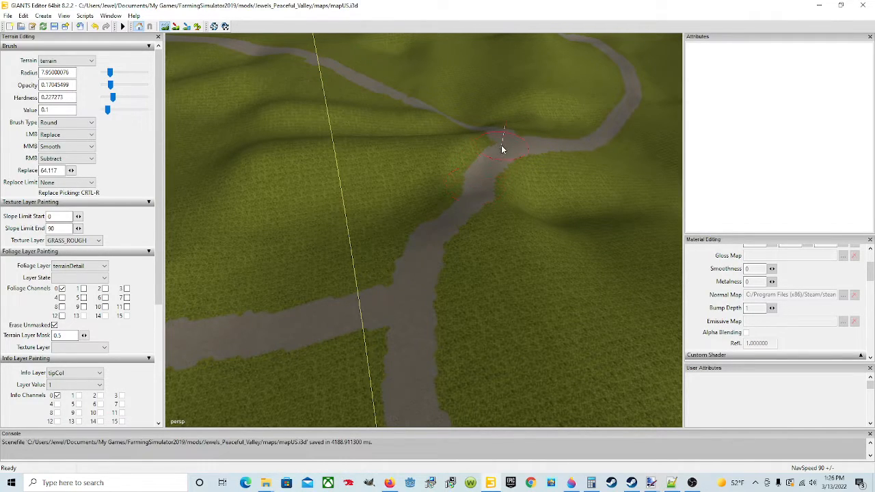
Level the gravel road between the two junctions with the Replace brush at height 64.117 and radius about 7.95, and turn sculpting off.
scroll(496, 285, up, 5)
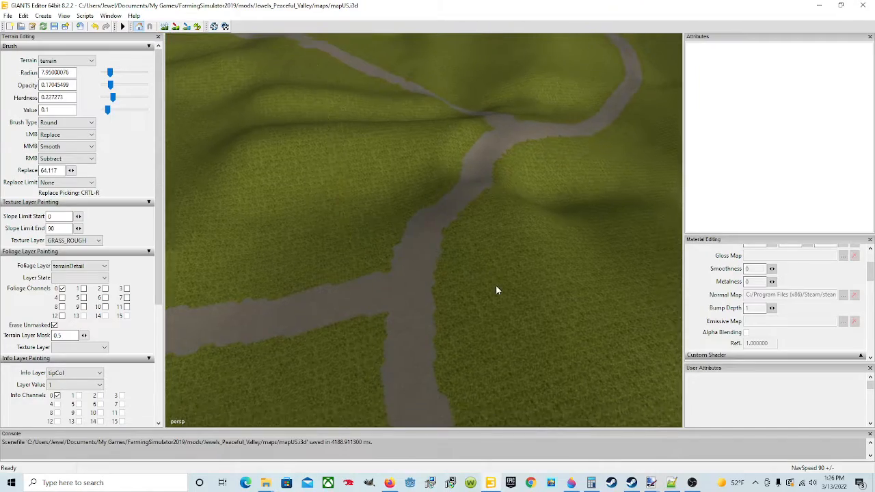
scroll(503, 255, up, 5)
alt+drag(504, 254, 539, 231)
scroll(553, 213, down, 3)
scroll(525, 204, down, 5)
scroll(482, 217, up, 4)
alt+drag(482, 216, 515, 245)
scroll(476, 238, down, 5)
scroll(514, 247, down, 3)
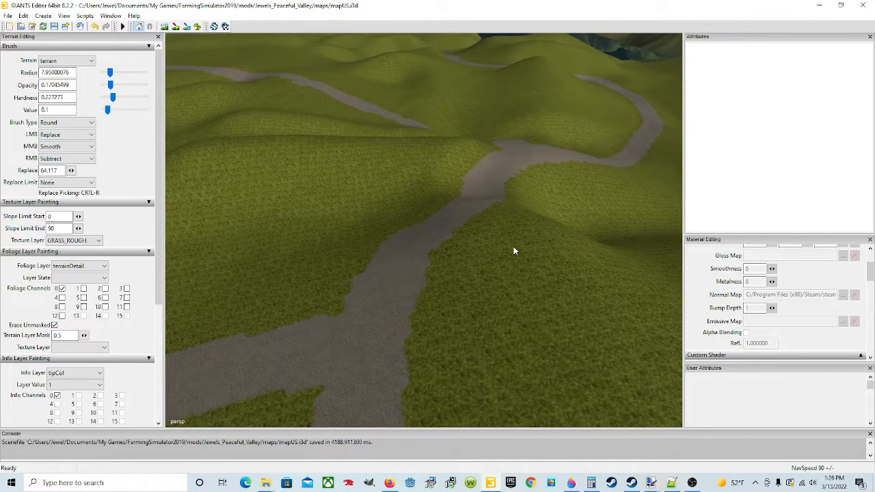
click(164, 26)
drag(484, 211, 417, 252)
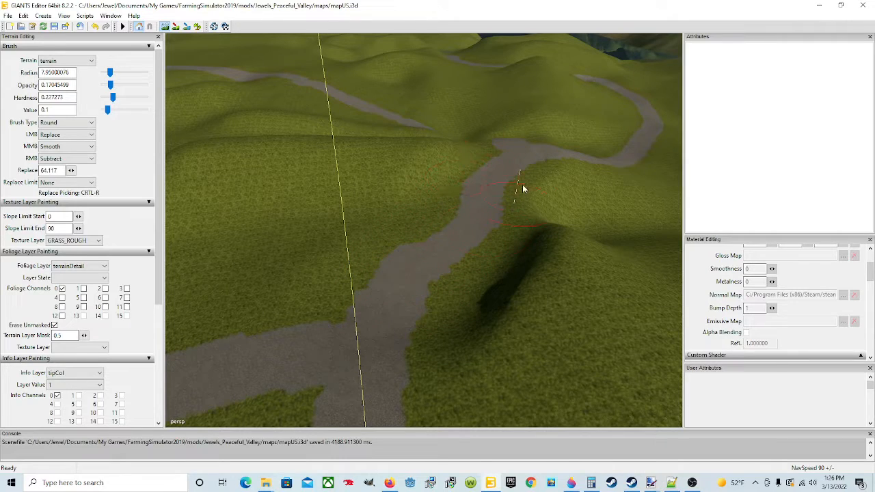
click(165, 28)
Smooth the steep grass bank beside the leveled road with the brush radius enlarged to about 9.7, and turn sculpting off.
mouse_move(493, 242)
alt+mouse_down()
mouse_move(429, 308)
mouse_move(526, 250)
mouse_move(511, 226)
mouse_move(532, 211)
mouse_move(566, 207)
alt+mouse_up()
scroll(433, 293, up, 5)
scroll(510, 226, up, 5)
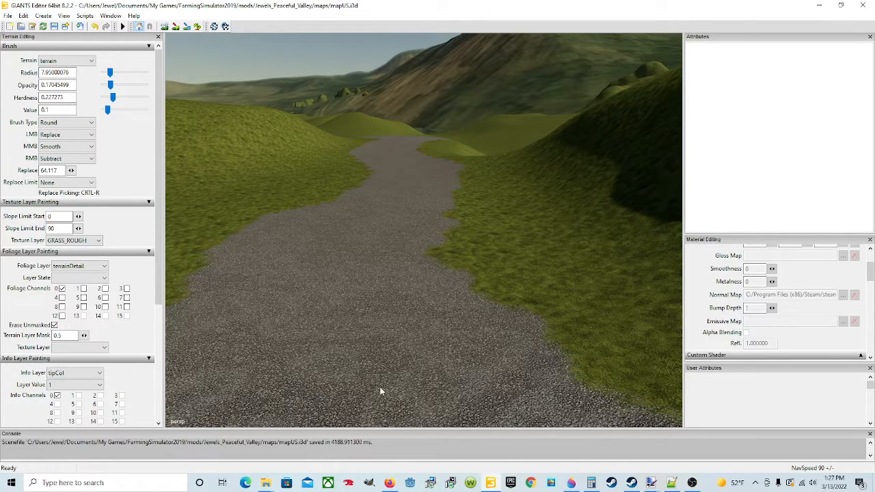
alt+drag(408, 326, 382, 324)
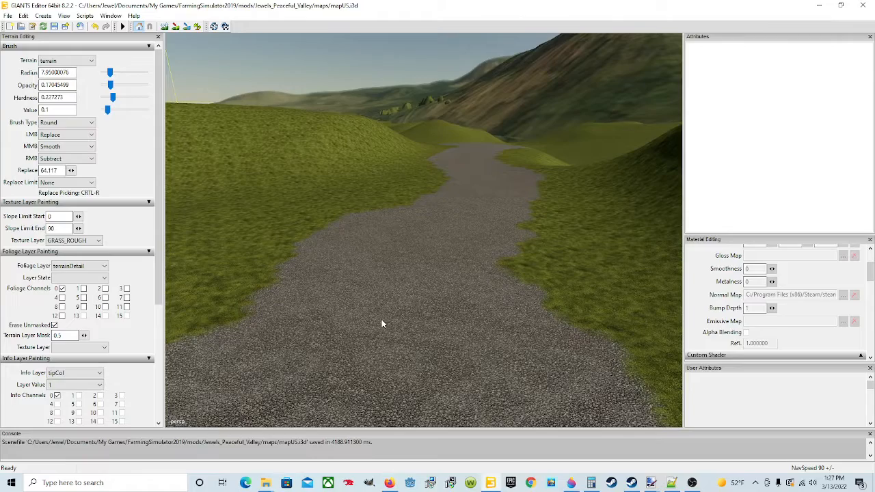
alt+drag(548, 233, 557, 255)
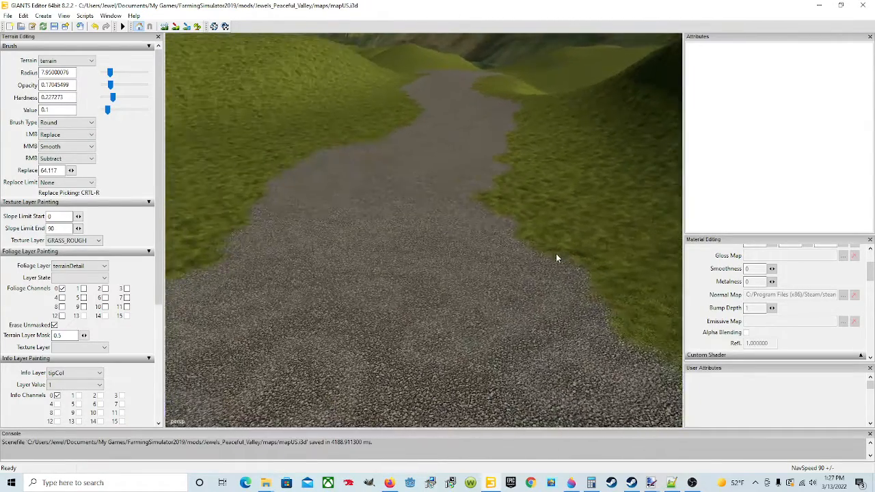
scroll(552, 262, down, 5)
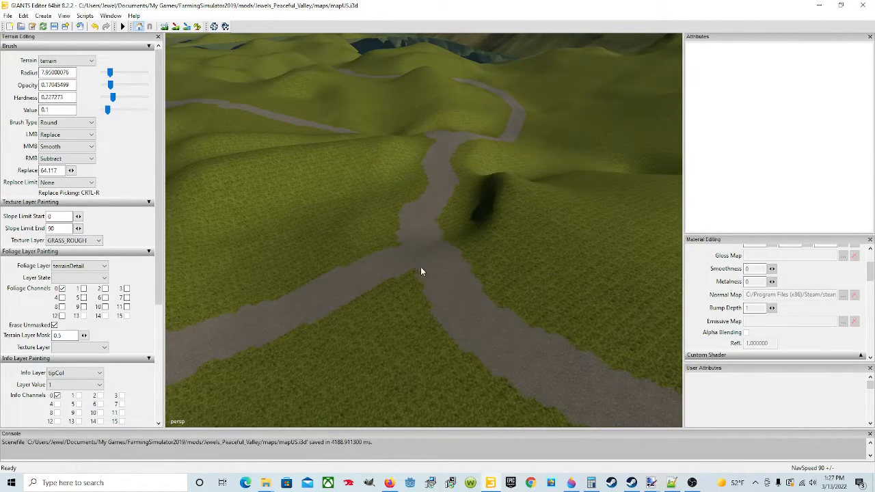
click(164, 27)
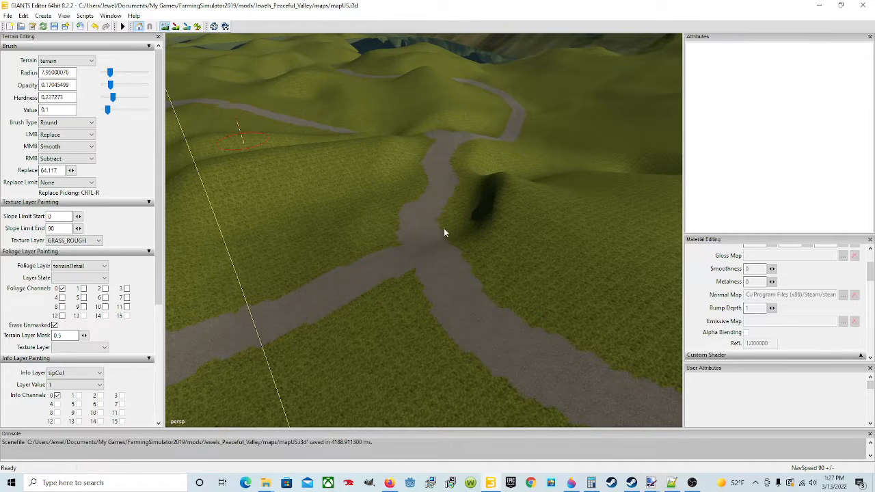
scroll(518, 193, up, 3)
mouse_move(494, 181)
middle_down()
mouse_move(503, 185)
mouse_move(488, 186)
mouse_move(491, 226)
mouse_move(486, 199)
mouse_move(487, 207)
mouse_move(517, 204)
middle_up()
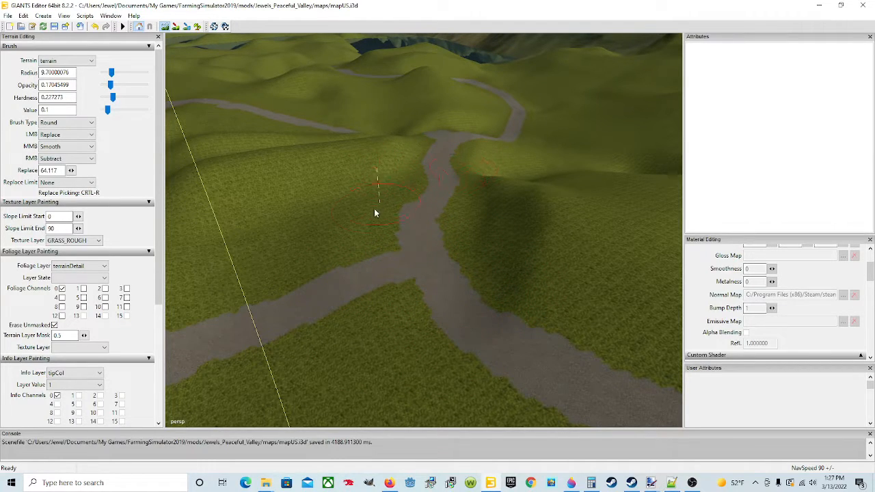
click(166, 29)
Level the wide gravel road approaching the fork with the Replace brush reduced to a radius of about 5.2, and turn sculpting off.
alt+drag(505, 232, 609, 274)
alt+drag(496, 298, 409, 220)
scroll(483, 270, up, 6)
scroll(426, 225, down, 5)
scroll(425, 207, up, 4)
scroll(411, 228, down, 4)
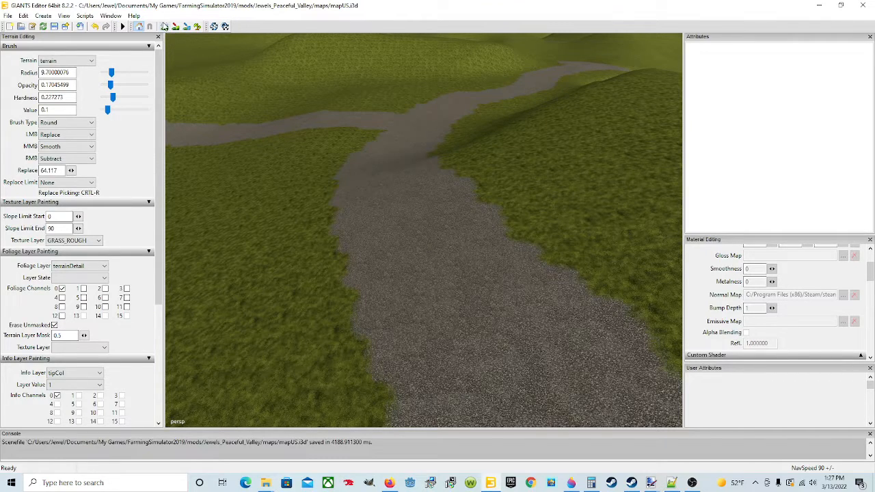
click(164, 26)
scroll(376, 184, down, 1)
scroll(376, 185, down, 10)
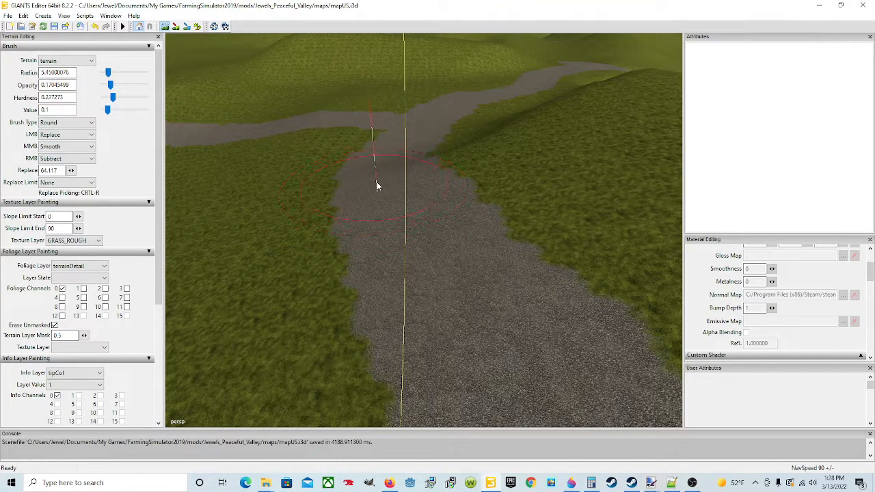
mouse_move(391, 166)
mouse_down()
mouse_move(421, 170)
mouse_move(416, 161)
mouse_move(350, 169)
mouse_up()
mouse_move(399, 202)
mouse_down()
mouse_move(451, 296)
mouse_move(428, 244)
mouse_move(348, 225)
mouse_move(404, 209)
mouse_move(347, 208)
mouse_move(466, 218)
mouse_move(463, 207)
mouse_move(429, 192)
mouse_move(461, 240)
mouse_move(422, 175)
mouse_move(452, 255)
mouse_move(440, 308)
mouse_move(431, 283)
mouse_move(460, 268)
mouse_move(377, 279)
mouse_move(463, 362)
mouse_move(552, 339)
mouse_move(574, 311)
mouse_move(488, 255)
mouse_move(444, 252)
mouse_move(477, 248)
mouse_move(488, 280)
mouse_move(410, 296)
mouse_up()
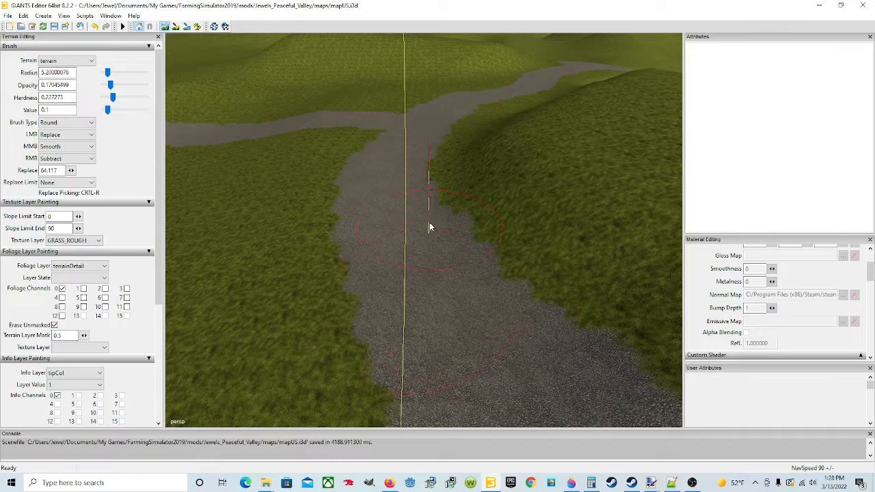
mouse_move(606, 315)
mouse_down()
mouse_move(575, 338)
mouse_move(518, 285)
mouse_move(529, 306)
mouse_move(628, 384)
mouse_move(473, 252)
mouse_move(412, 218)
mouse_move(480, 235)
mouse_move(438, 275)
mouse_move(384, 378)
mouse_move(443, 418)
mouse_up()
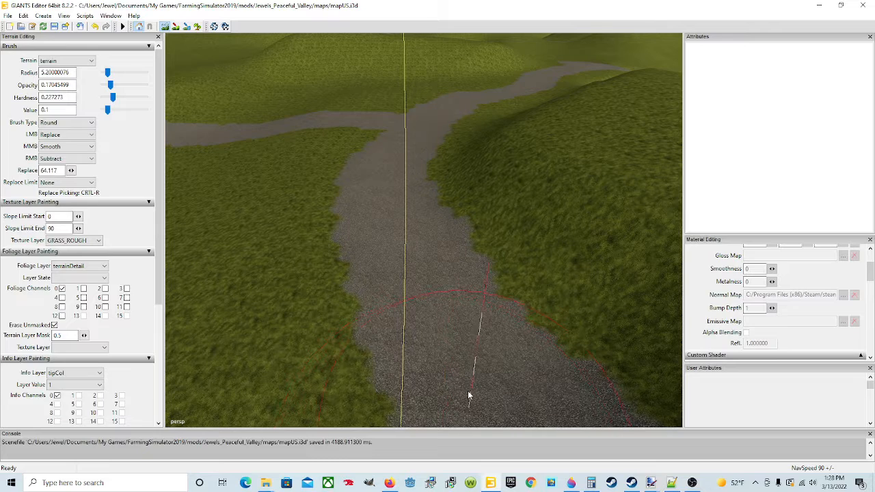
click(164, 29)
Continue leveling the gravel road along the foot of the grass hill beyond the fork with the 5.2 radius brush.
alt+drag(387, 254, 425, 306)
scroll(390, 192, down, 3)
scroll(388, 261, up, 4)
alt+drag(360, 256, 350, 289)
scroll(344, 217, up, 3)
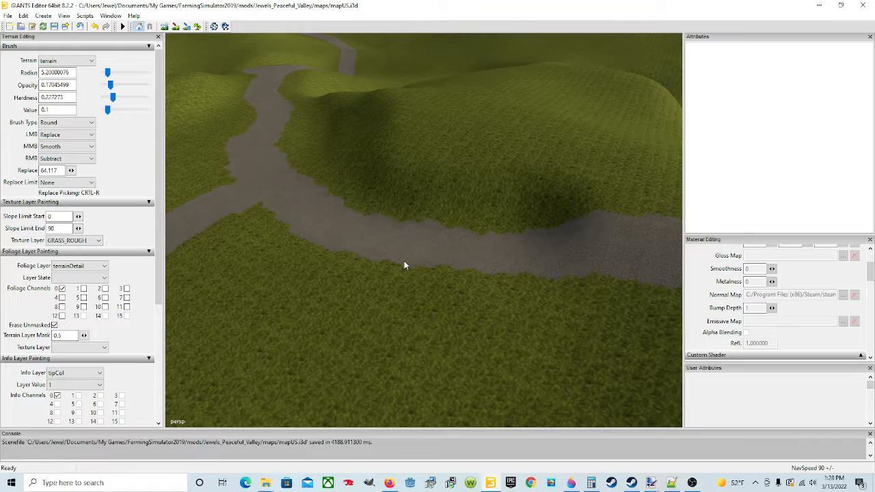
click(166, 26)
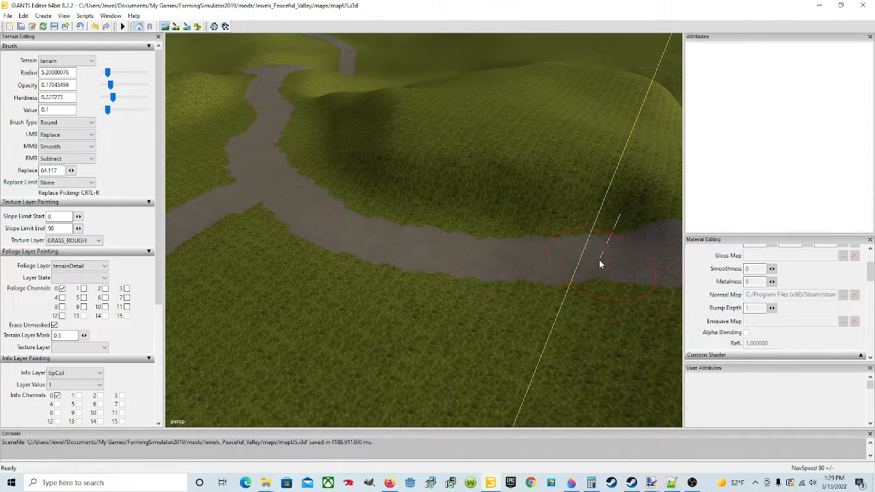
click(165, 28)
Enlarge the sculpting brush radius to about 6.7 near the road and hills around the dark hollow, and turn sculpting off.
mouse_move(371, 311)
alt+mouse_down()
mouse_move(488, 347)
mouse_move(528, 331)
mouse_move(435, 325)
mouse_move(453, 344)
mouse_move(490, 326)
mouse_move(475, 312)
mouse_move(379, 361)
mouse_move(490, 322)
mouse_move(326, 311)
mouse_move(337, 325)
mouse_move(475, 343)
mouse_move(461, 342)
alt+mouse_up()
scroll(473, 312, up, 3)
scroll(379, 359, down, 4)
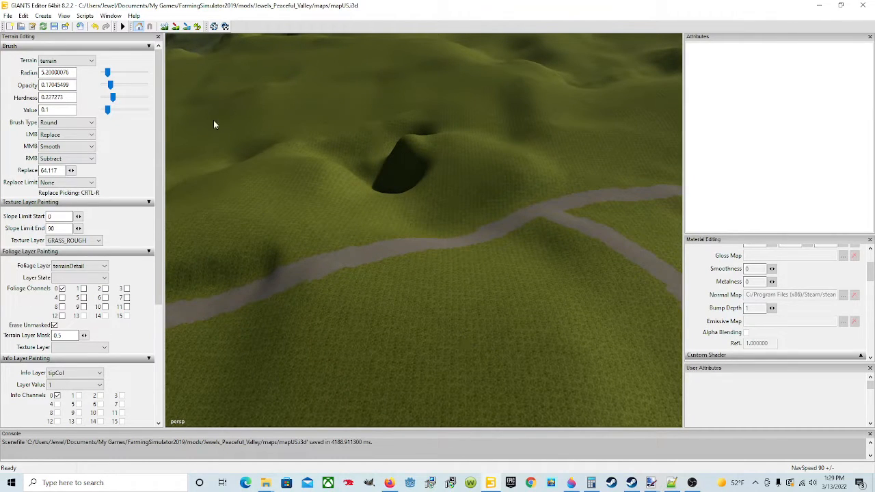
click(164, 26)
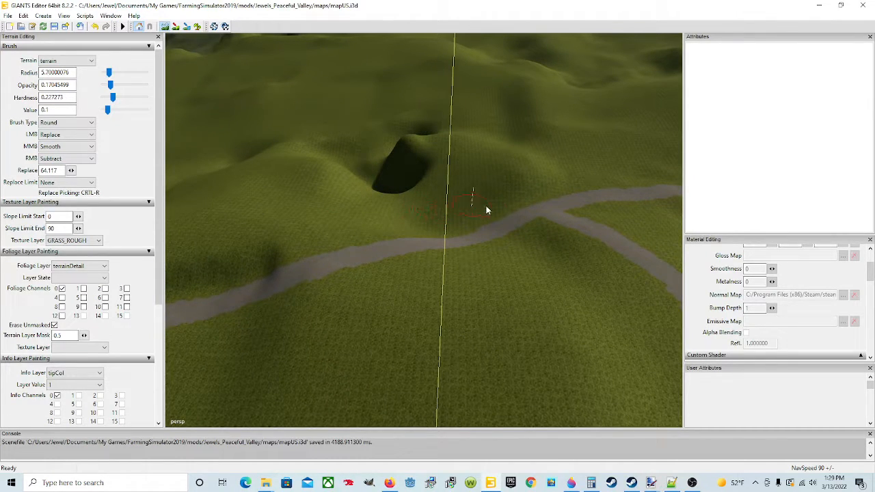
scroll(538, 219, up, 1)
click(166, 25)
Level the gravel road past the dark bank toward the far junction with the Replace brush, finishing at a radius of about 7.45.
alt+drag(455, 196, 374, 216)
scroll(376, 219, up, 10)
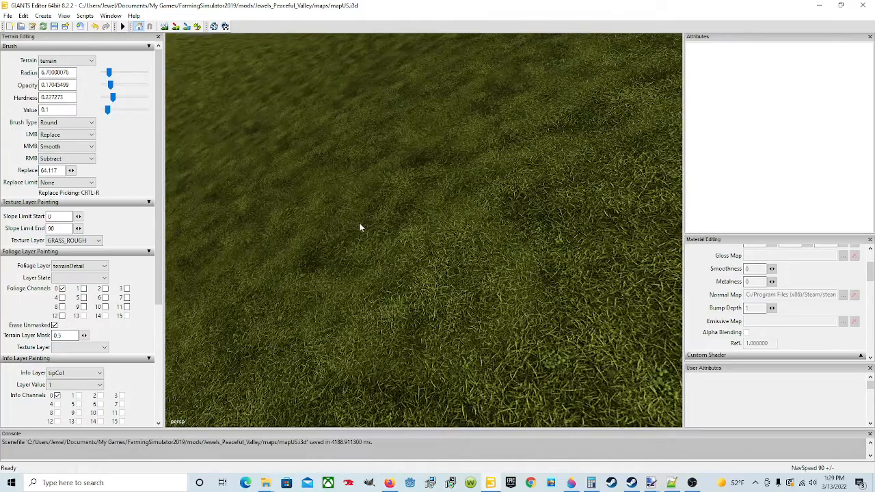
right_click(318, 232)
alt+drag(281, 227, 291, 193)
alt+drag(261, 240, 321, 240)
scroll(257, 225, down, 2)
scroll(328, 255, down, 5)
scroll(322, 252, down, 3)
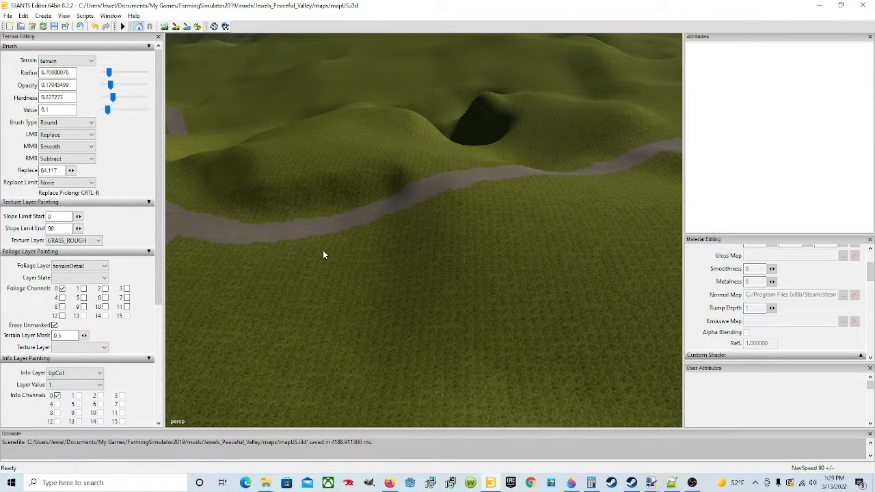
click(164, 26)
scroll(363, 222, up, 5)
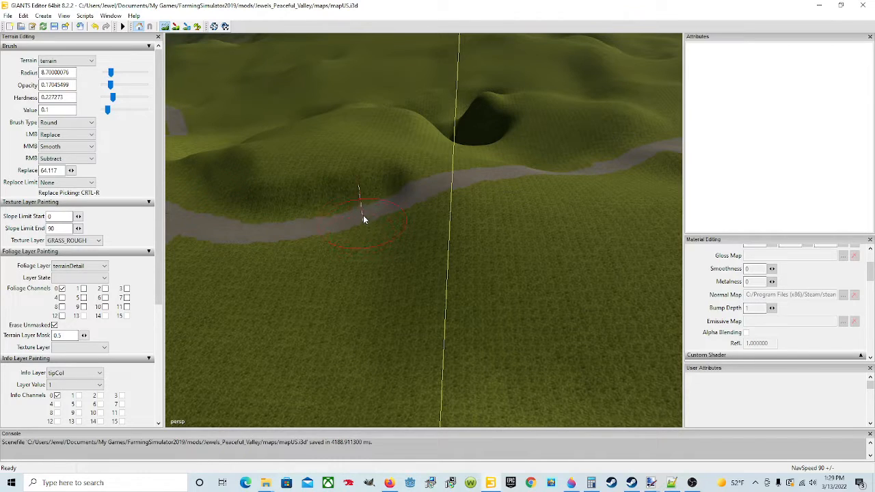
scroll(363, 215, down, 4)
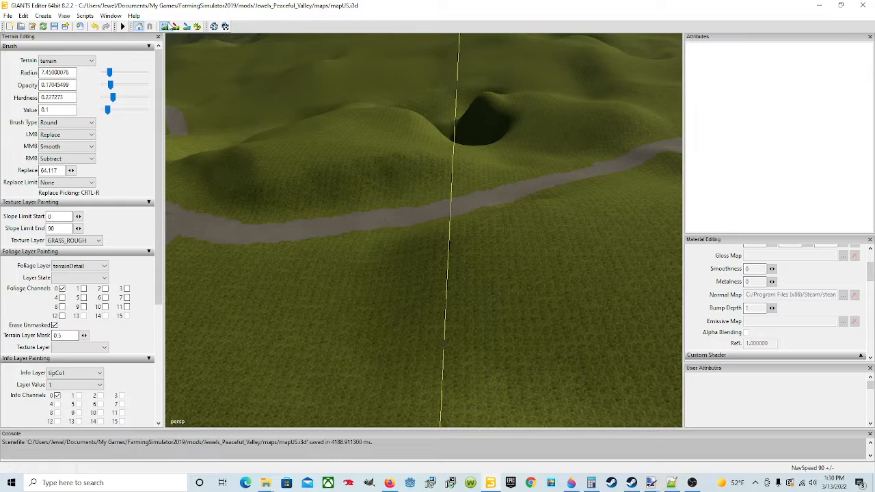
Sculpt the gravel road and its edges at the junction facing the mountains with the 7.45 radius brush, and turn sculpting off.
scroll(309, 232, up, 5)
scroll(309, 236, down, 5)
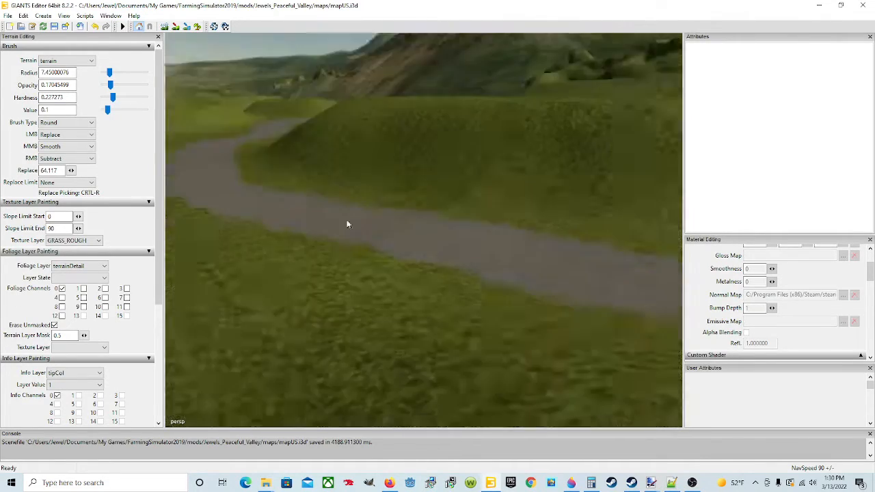
scroll(347, 208, up, 5)
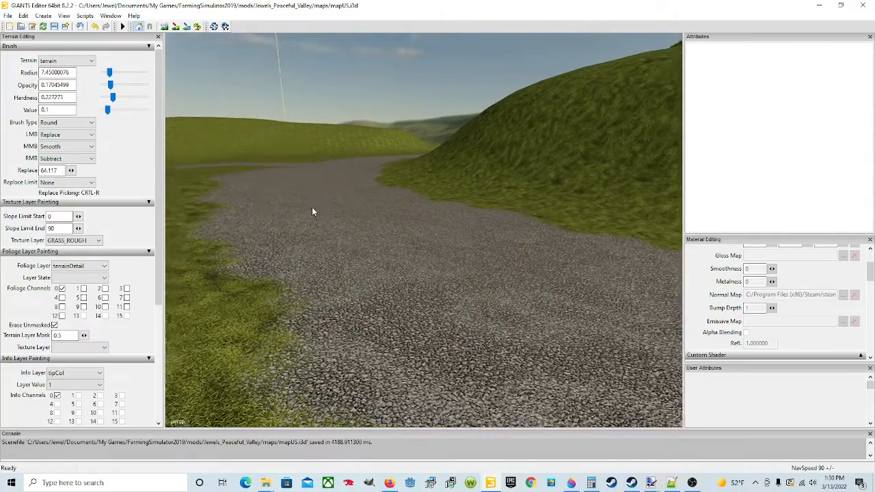
alt+drag(313, 207, 514, 233)
scroll(454, 250, down, 5)
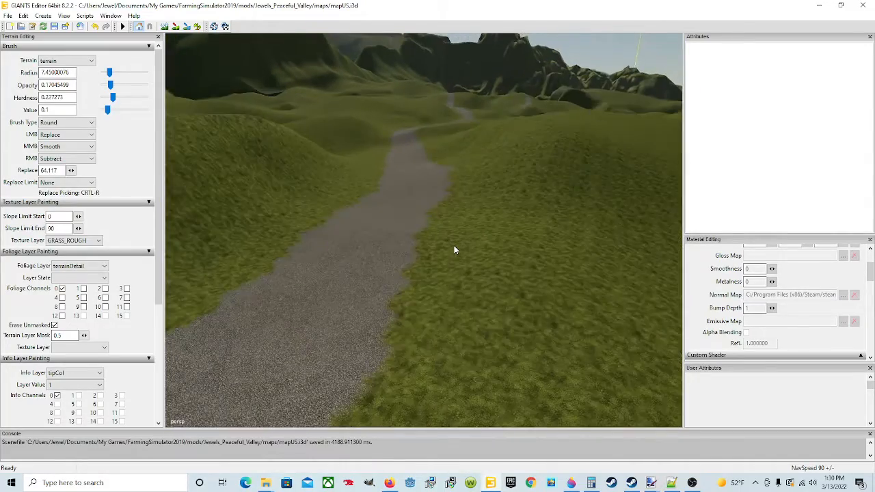
click(164, 26)
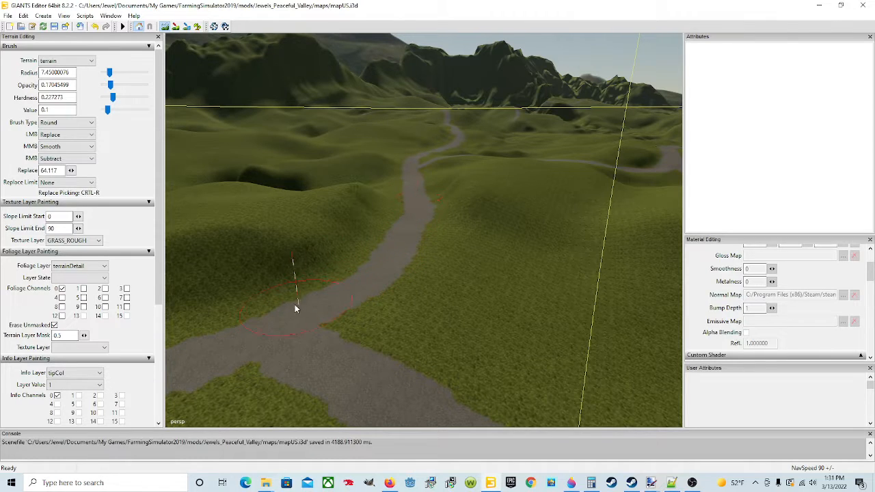
click(166, 27)
Shape the side road and grass banks around the T-junction with the brush radius enlarged to about 9.45.
mouse_move(437, 256)
alt+mouse_down()
mouse_move(447, 280)
mouse_move(426, 273)
mouse_move(475, 352)
mouse_move(353, 317)
mouse_move(599, 289)
mouse_move(573, 268)
mouse_move(529, 285)
mouse_move(531, 295)
mouse_move(508, 273)
mouse_move(494, 231)
mouse_move(474, 257)
mouse_move(503, 295)
mouse_move(520, 298)
mouse_move(481, 317)
mouse_move(517, 312)
mouse_move(406, 279)
mouse_move(433, 290)
alt+mouse_up()
scroll(425, 272, up, 10)
scroll(509, 309, up, 5)
scroll(472, 296, down, 5)
scroll(406, 279, down, 2)
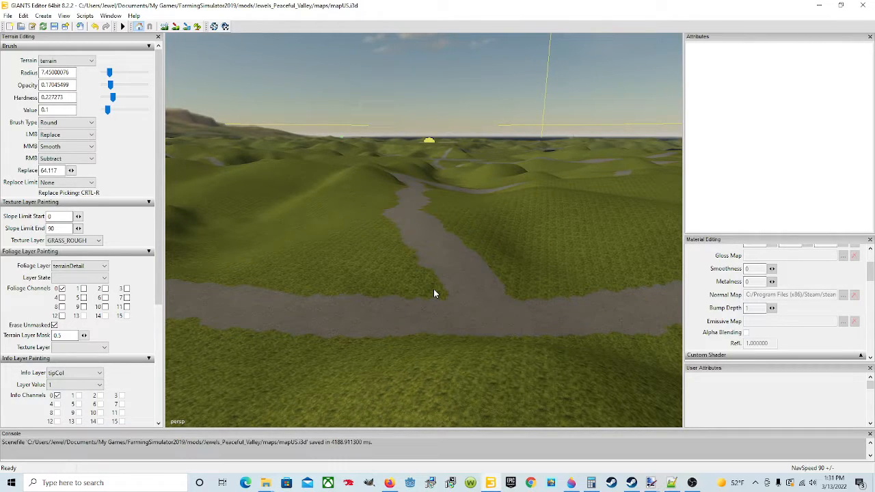
alt+drag(434, 293, 421, 326)
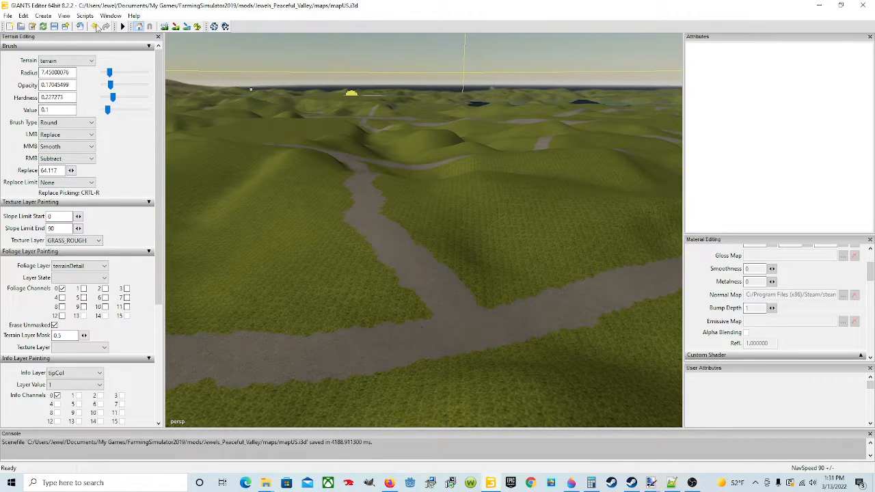
click(164, 26)
scroll(462, 301, up, 5)
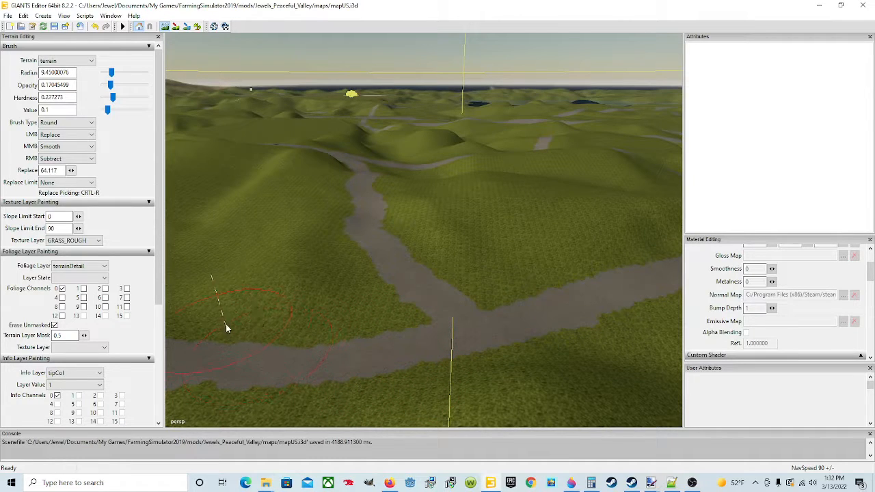
Inspect the reshaped T-junction and the gravel road running toward the mountains, from above and at ground level.
scroll(506, 322, down, 5)
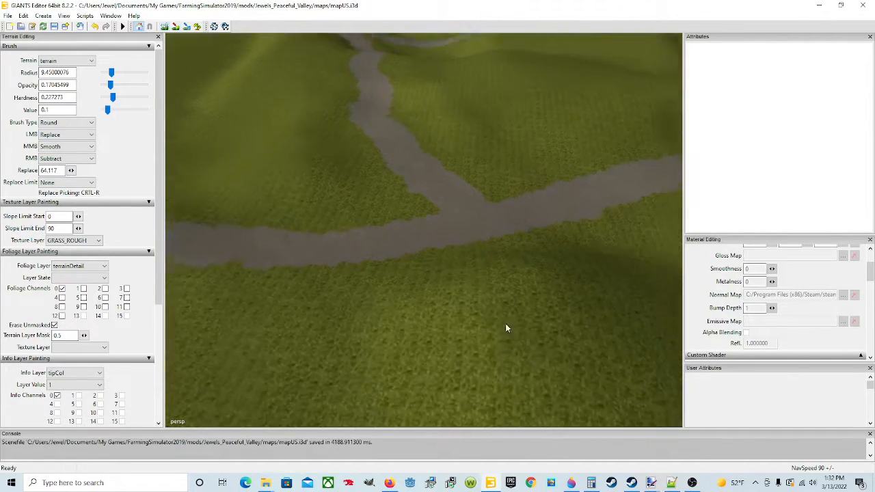
scroll(472, 313, down, 4)
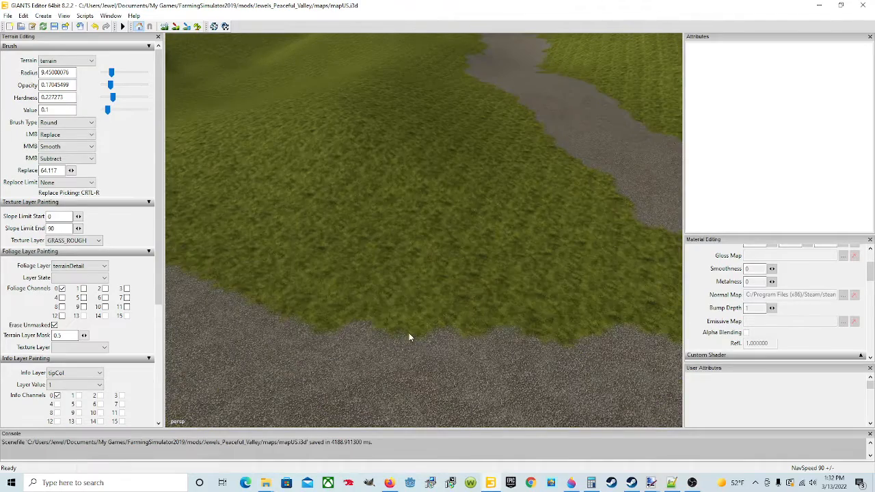
scroll(401, 340, down, 2)
scroll(507, 286, up, 8)
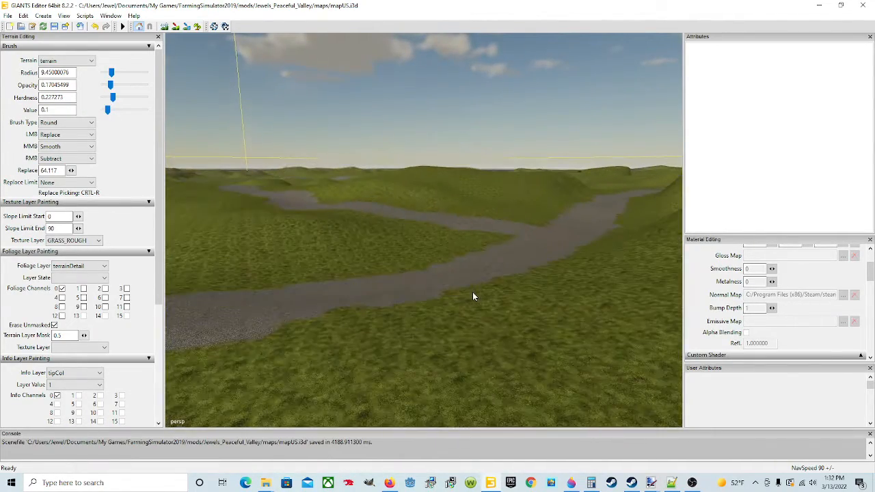
right_drag(469, 307, 385, 318)
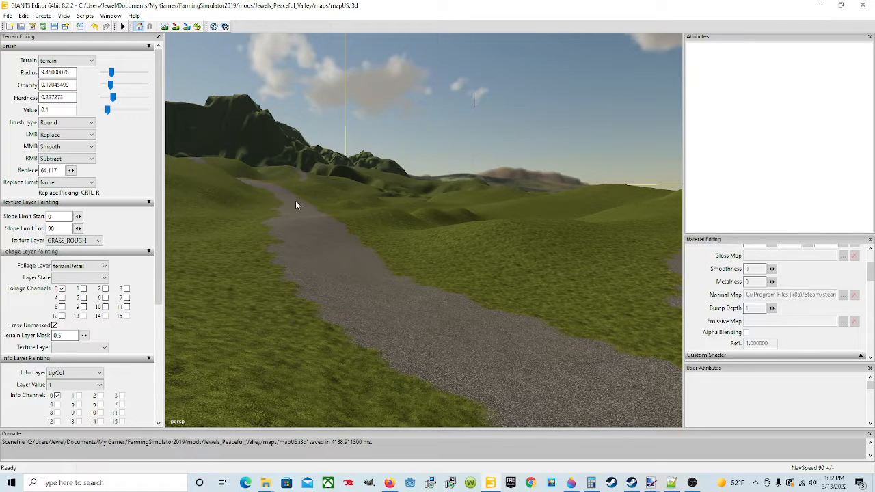
right_drag(323, 189, 398, 352)
right_drag(591, 397, 495, 375)
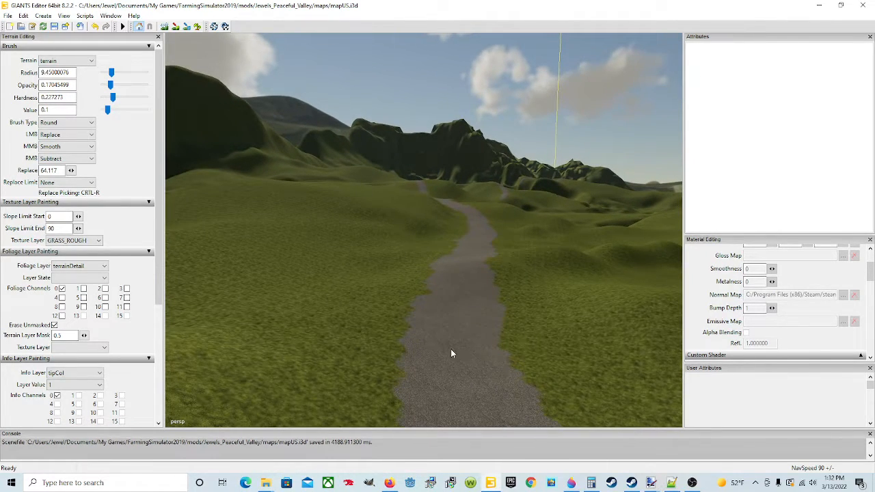
right_drag(456, 354, 439, 298)
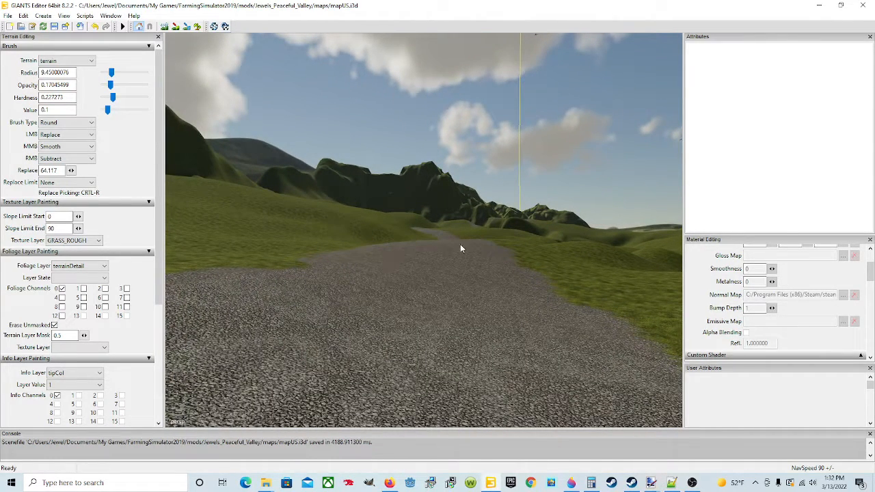
scroll(397, 318, up, 2)
alt+drag(399, 317, 349, 305)
scroll(404, 321, up, 2)
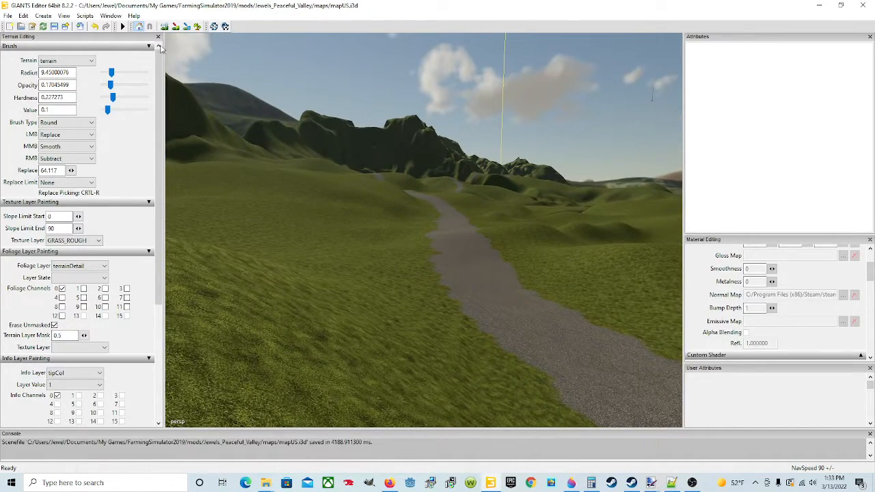
Reduce the terrain brush radius to about 6.45 for the gravel road running toward the mountains.
ctrl+scroll(436, 243, down, 5)
ctrl+scroll(436, 241, down, 1)
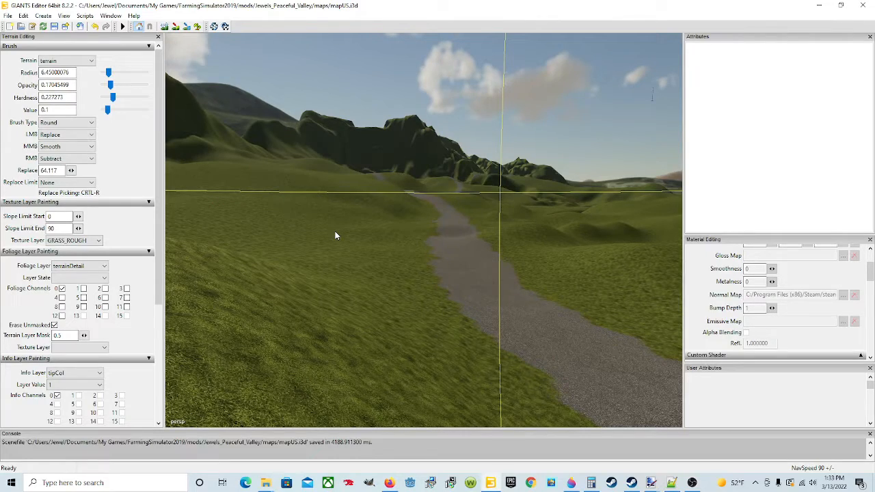
key(w)
alt+drag(335, 231, 439, 273)
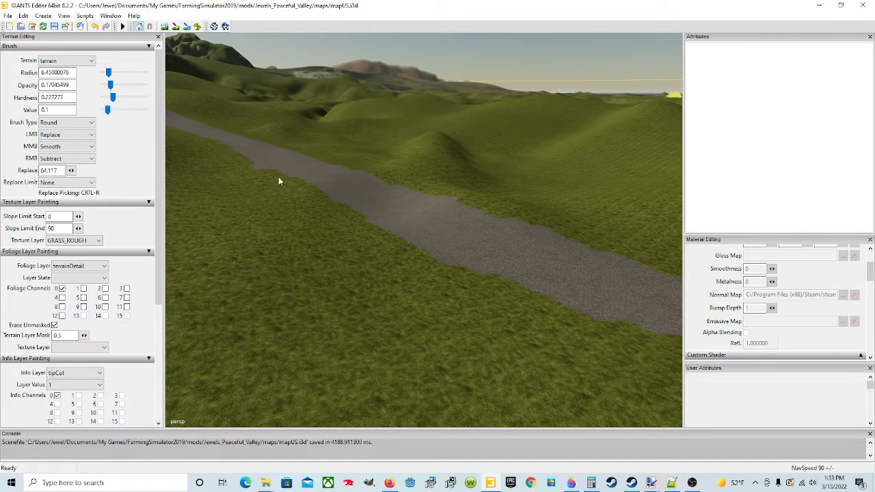
Sculpt the gravel road beside the small grass mound using Add, enlarging the brush radius to about 7.7, and turn sculpting off.
click(65, 134)
click(55, 147)
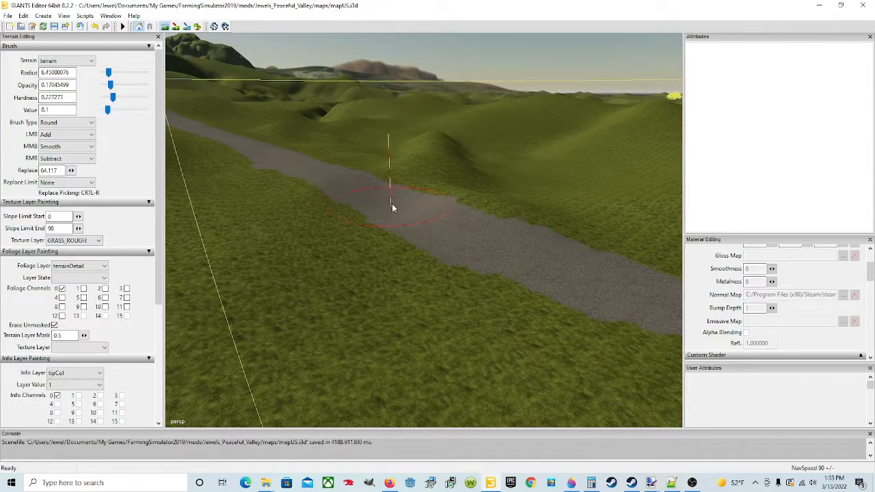
scroll(391, 203, up, 5)
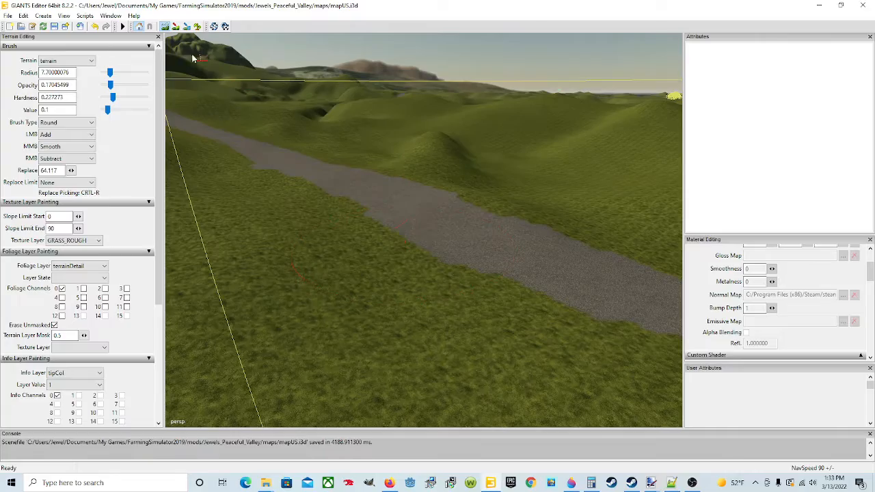
click(164, 28)
Inspect the gravel road's surface and grass edges at ground level along its course toward the mountains.
mouse_move(372, 321)
alt+mouse_down()
mouse_move(508, 324)
mouse_move(328, 299)
mouse_move(243, 273)
alt+mouse_up()
scroll(469, 315, up, 3)
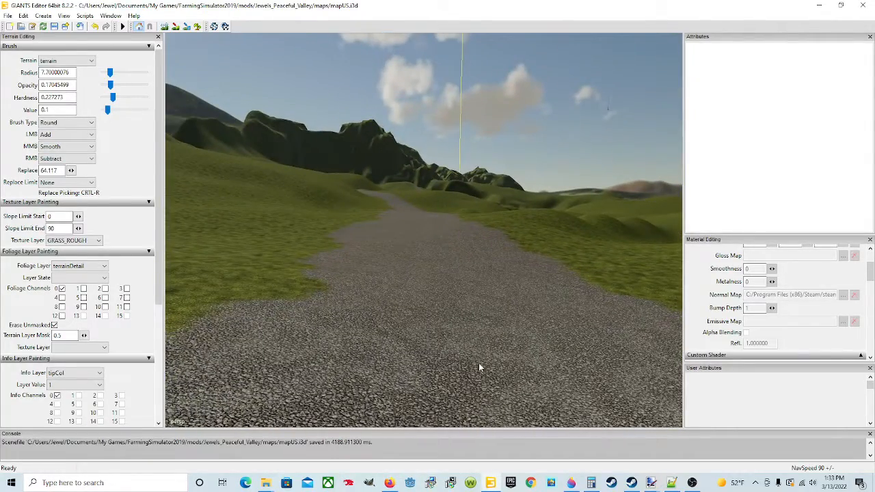
scroll(420, 294, up, 3)
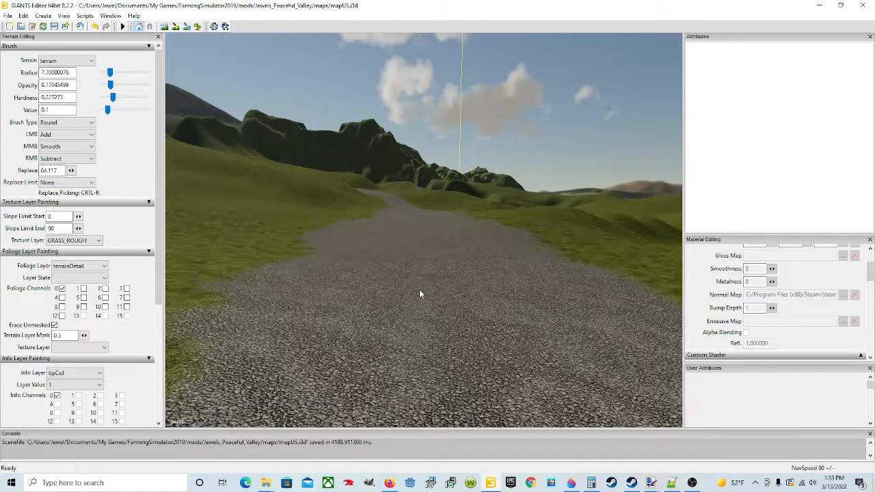
scroll(420, 303, down, 2)
scroll(419, 302, down, 1)
alt+drag(419, 306, 362, 374)
scroll(404, 273, up, 2)
scroll(396, 355, up, 5)
scroll(359, 310, up, 2)
scroll(357, 310, up, 5)
scroll(320, 375, up, 4)
scroll(379, 347, up, 2)
scroll(380, 347, up, 2)
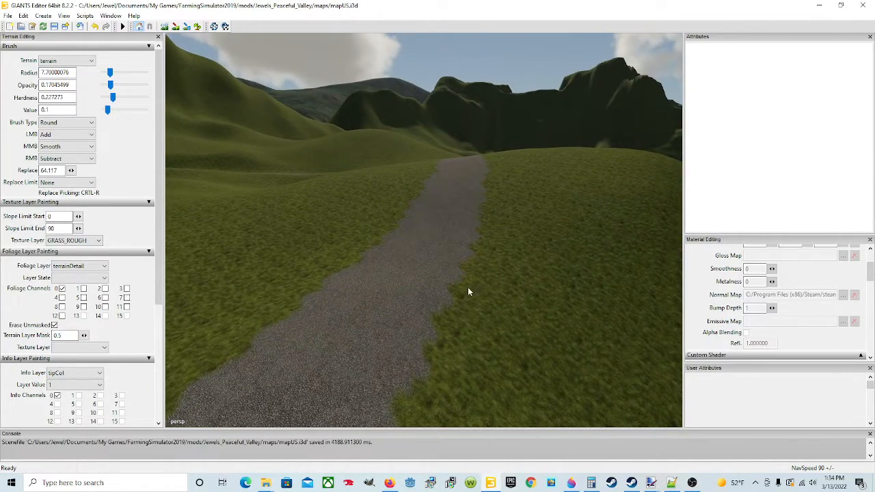
scroll(448, 268, up, 6)
alt+drag(448, 275, 456, 257)
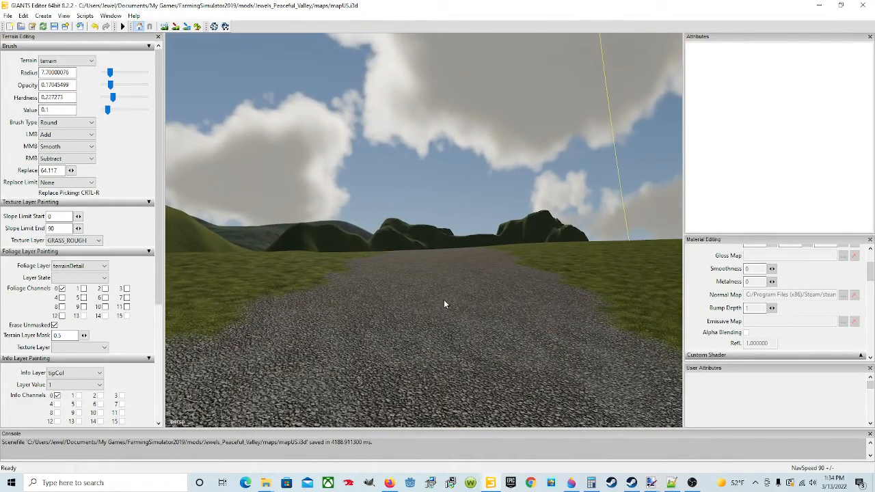
scroll(446, 281, up, 5)
scroll(422, 344, up, 5)
Examine the junction and its curving approach road from above and at ground level for uneven terrain.
alt+drag(423, 316, 164, 369)
alt+drag(361, 370, 257, 414)
scroll(433, 333, up, 5)
scroll(334, 330, up, 7)
scroll(256, 414, down, 7)
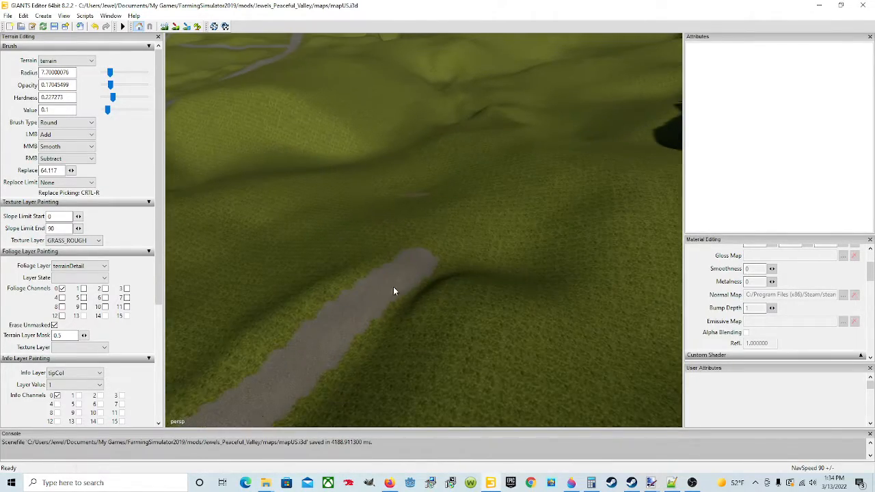
alt+drag(589, 228, 277, 280)
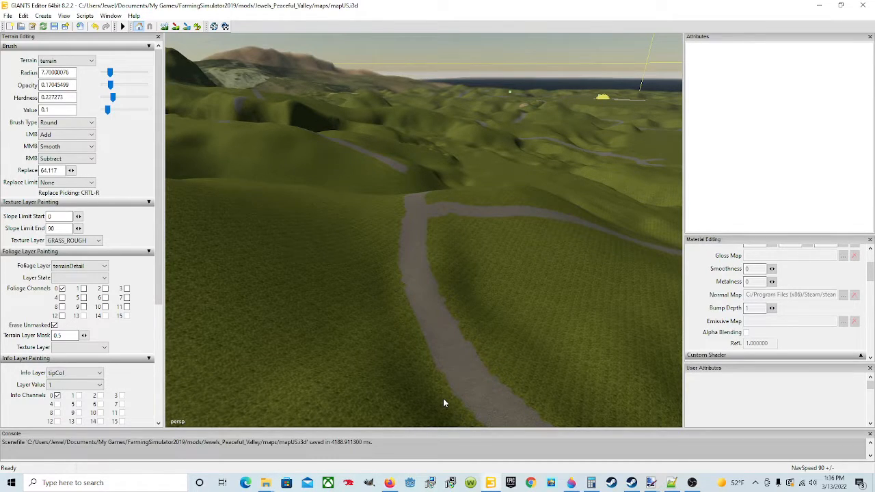
scroll(454, 363, up, 4)
alt+drag(453, 361, 494, 388)
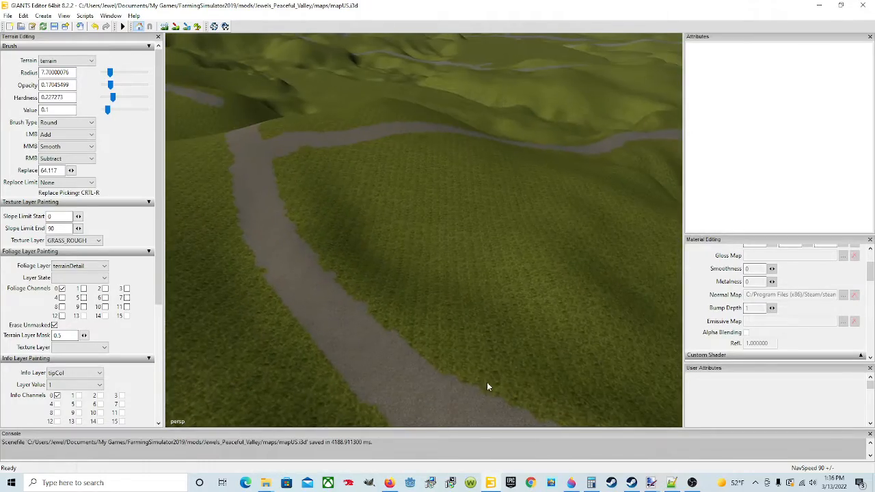
scroll(494, 388, up, 4)
alt+drag(446, 357, 358, 288)
scroll(349, 366, up, 5)
scroll(358, 289, up, 5)
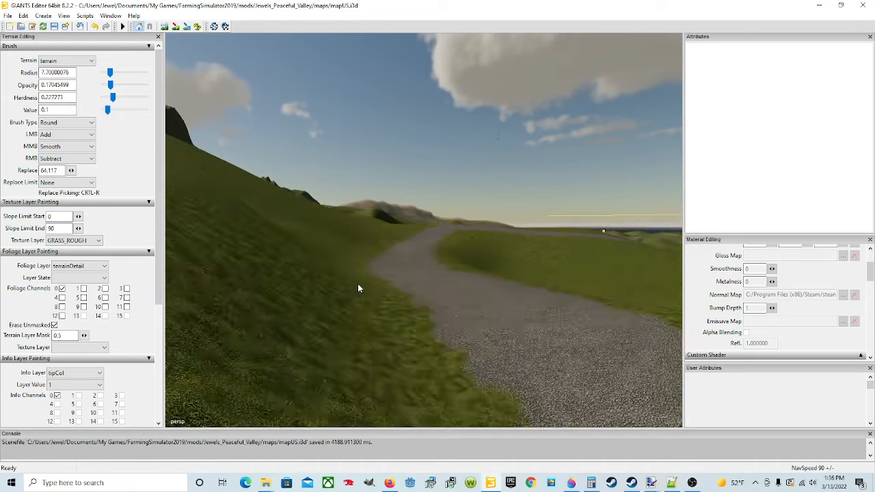
scroll(400, 267, up, 5)
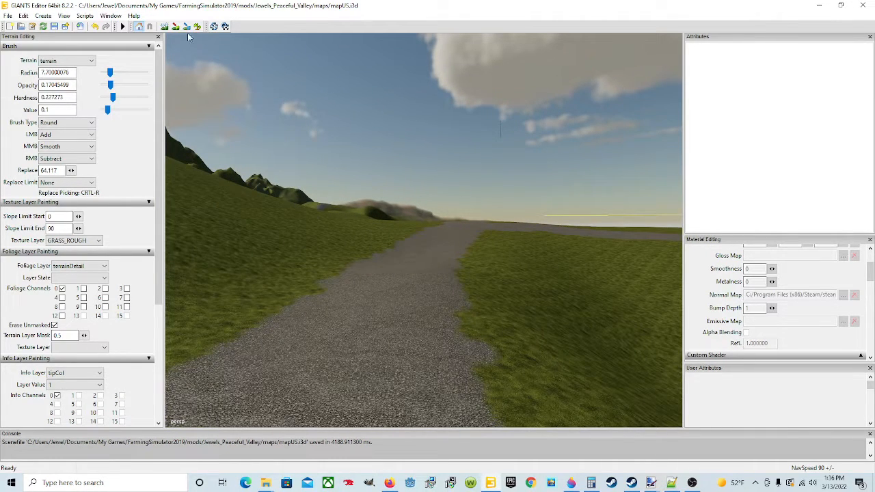
Set the primary brush action to Subtract and reduce the brush radius to about 3.7.
click(92, 135)
click(76, 158)
click(71, 158)
click(66, 160)
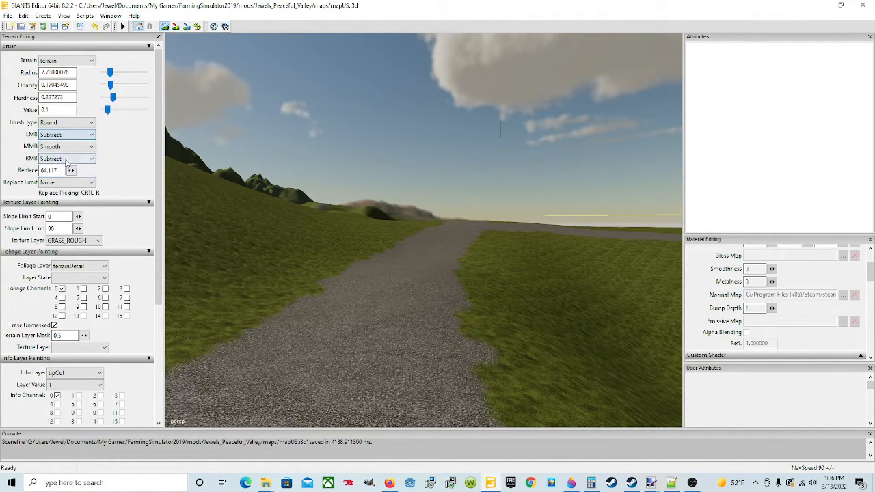
ctrl+scroll(432, 268, down, 5)
ctrl+scroll(433, 267, down, 3)
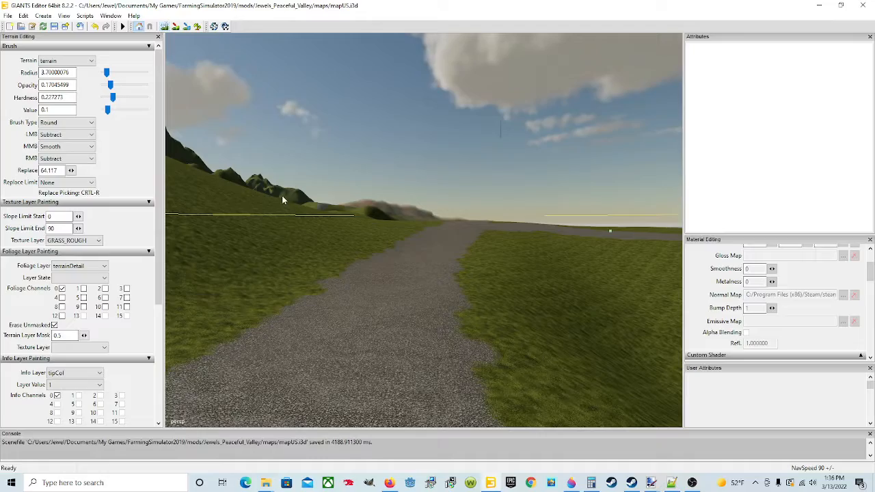
Examine the gravel road and the grass slope next to it, looking in both directions along the road.
scroll(373, 232, up, 5)
alt+drag(374, 233, 224, 235)
scroll(350, 258, up, 3)
scroll(224, 235, up, 3)
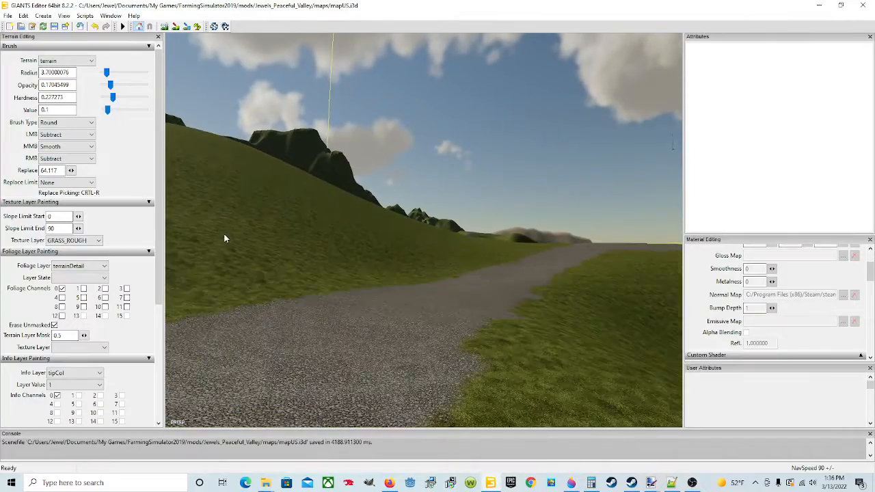
alt+drag(414, 207, 282, 211)
alt+drag(476, 235, 273, 241)
scroll(411, 236, up, 4)
scroll(282, 223, up, 4)
scroll(273, 241, up, 4)
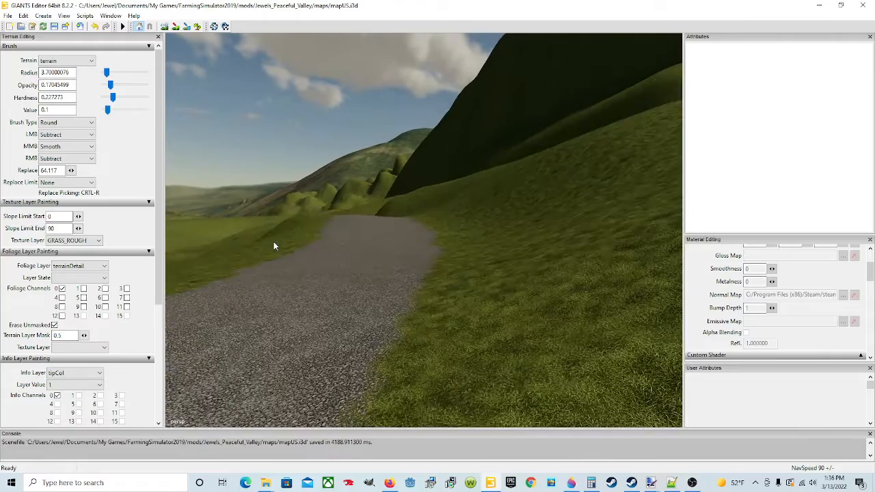
Inspect the gravel road where it drops away and bends beside the dark hillside.
scroll(385, 232, up, 4)
alt+drag(385, 232, 359, 226)
scroll(373, 219, up, 3)
scroll(359, 227, up, 3)
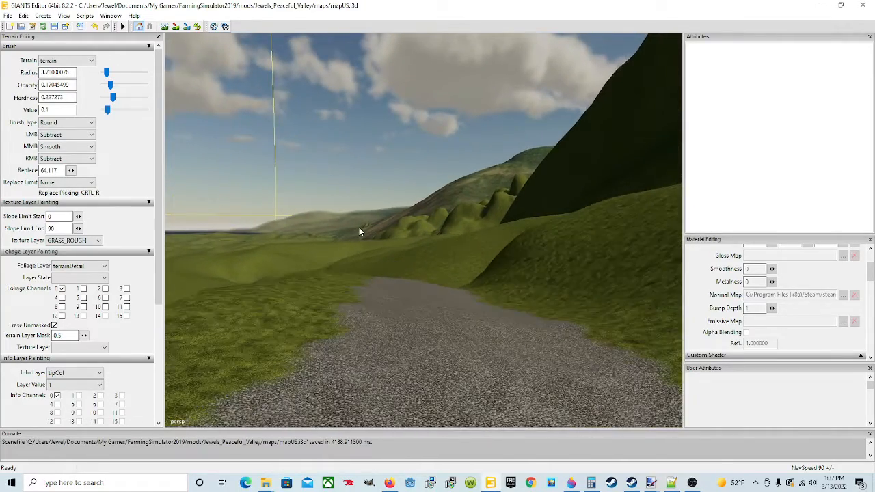
scroll(359, 228, up, 5)
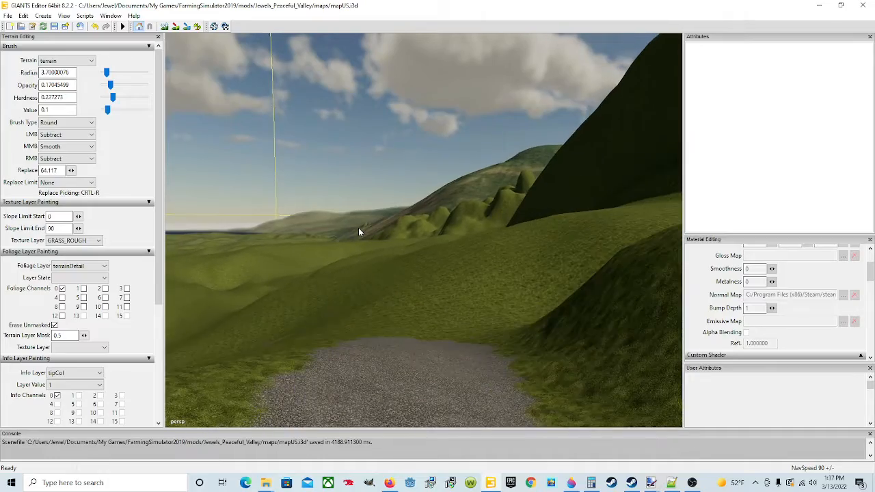
alt+drag(358, 229, 253, 172)
scroll(394, 269, up, 3)
scroll(394, 270, down, 3)
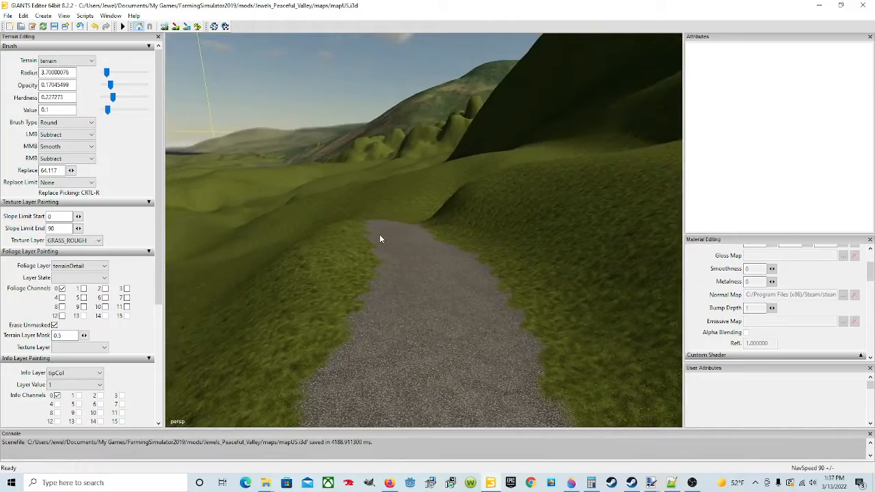
scroll(380, 238, up, 3)
scroll(370, 241, down, 3)
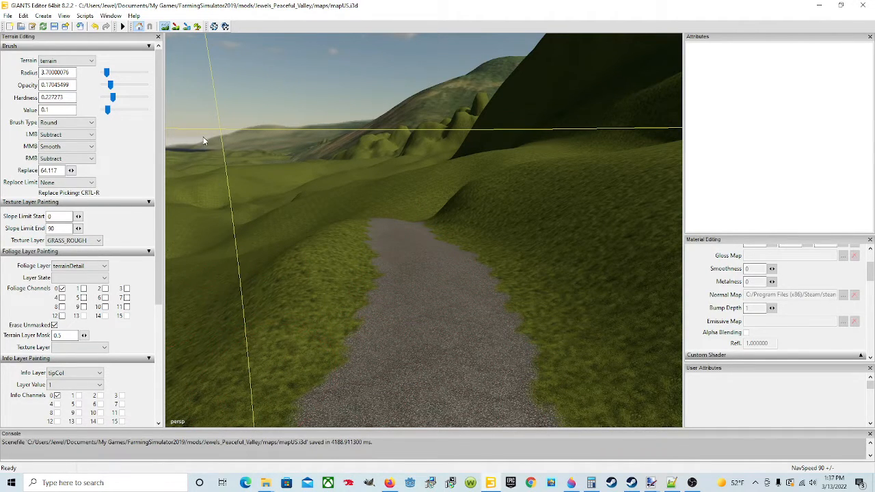
Lower the gravel road before the bend beside the dark hillside with the 3.7 radius Subtract brush.
scroll(382, 214, up, 5)
right_drag(383, 214, 443, 214)
scroll(390, 241, up, 5)
scroll(359, 182, up, 3)
scroll(435, 180, up, 4)
scroll(443, 214, down, 3)
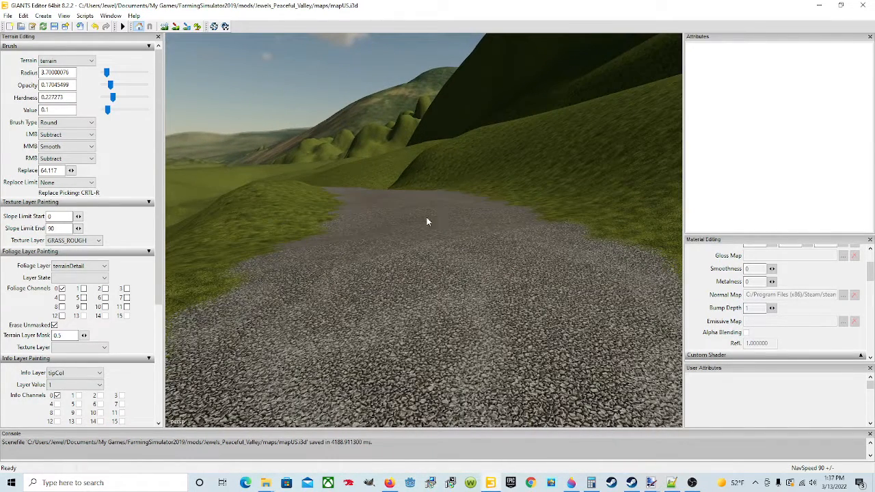
Set the primary brush action to Add and activate sculpting on the gravel road at the bend.
click(69, 135)
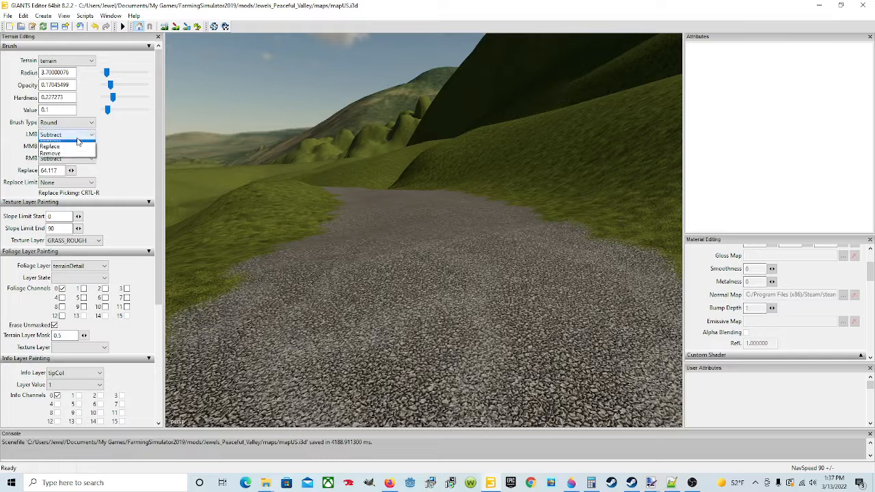
click(61, 144)
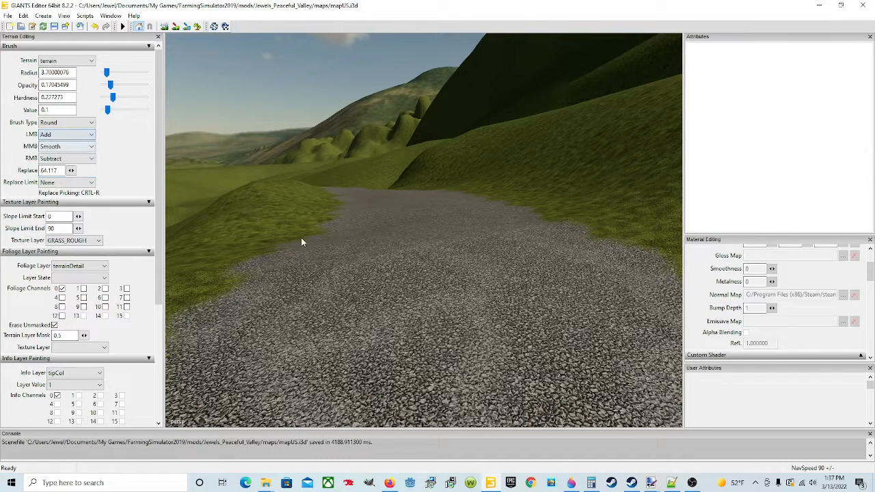
click(164, 26)
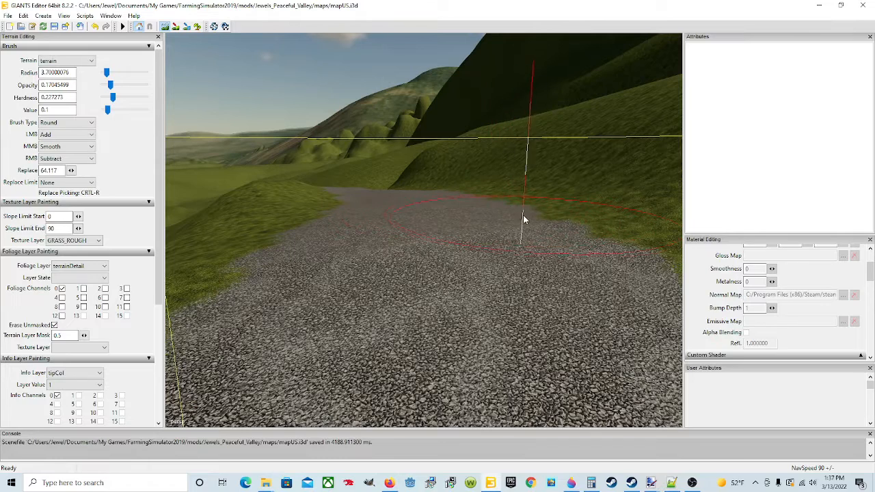
Smooth the gravel road and its grass edge before the bend with the primary action set to Smooth, and turn sculpting off.
click(68, 135)
click(50, 151)
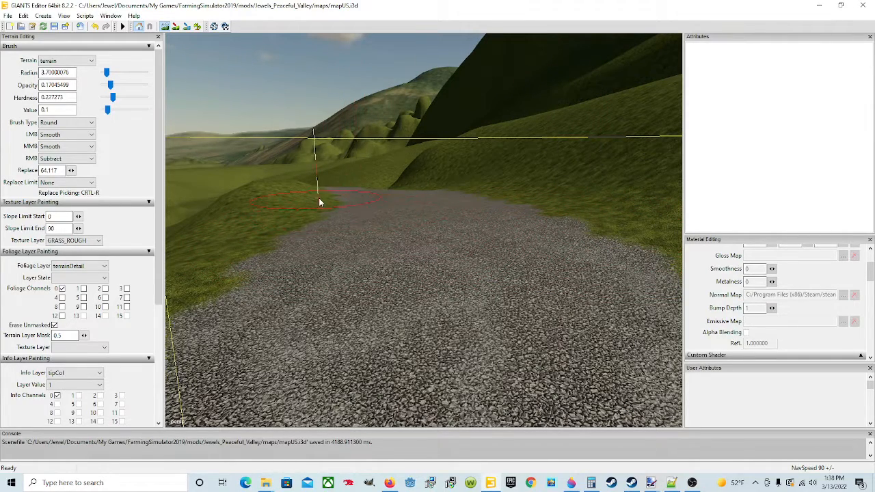
drag(306, 290, 307, 305)
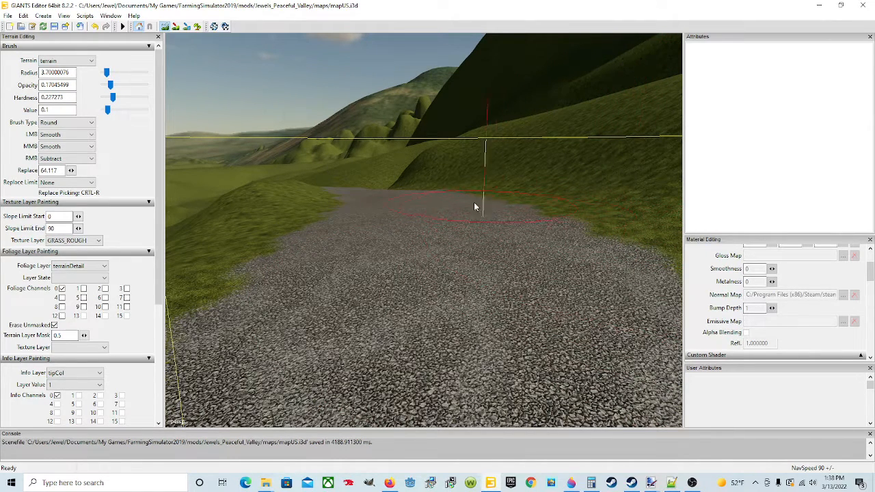
mouse_move(419, 323)
mouse_down()
mouse_move(424, 341)
mouse_move(304, 280)
mouse_up()
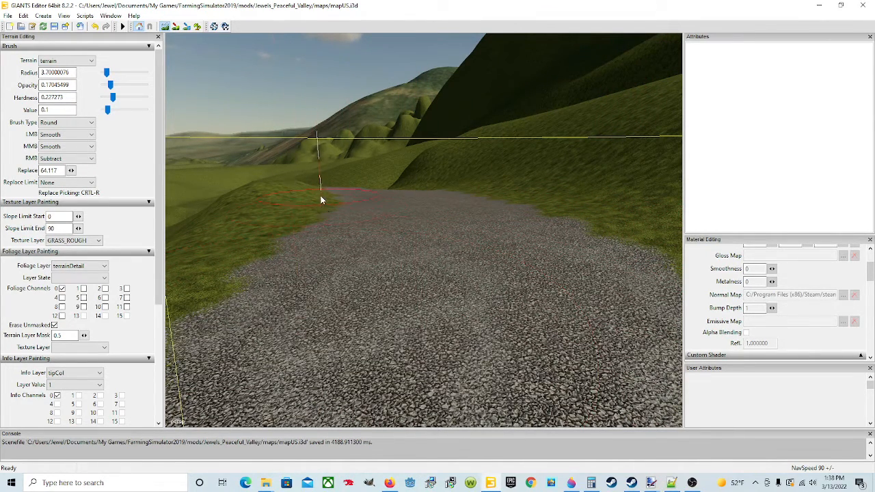
click(168, 27)
Inspect the smoothed gravel road and the junction in several directions, at ground level and from above.
scroll(565, 253, down, 2)
mouse_move(540, 248)
alt+mouse_down()
mouse_move(437, 310)
mouse_move(352, 318)
mouse_move(472, 307)
mouse_move(435, 310)
alt+mouse_up()
scroll(435, 311, up, 4)
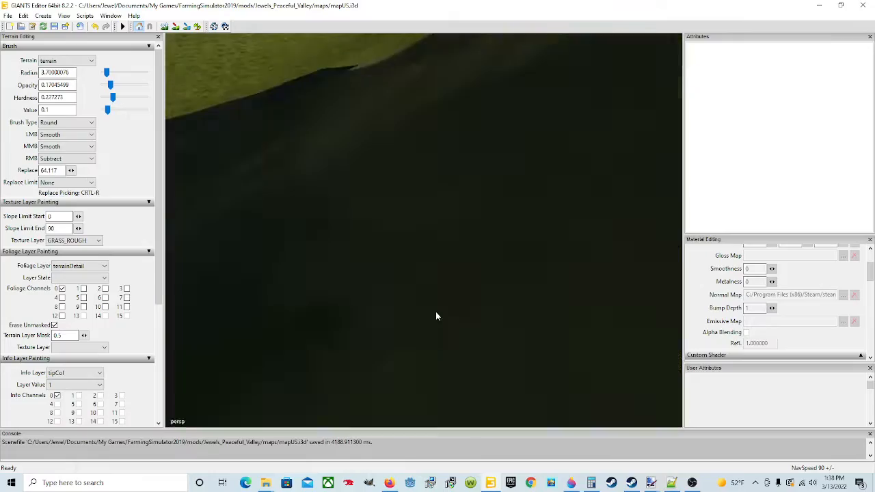
scroll(511, 259, down, 5)
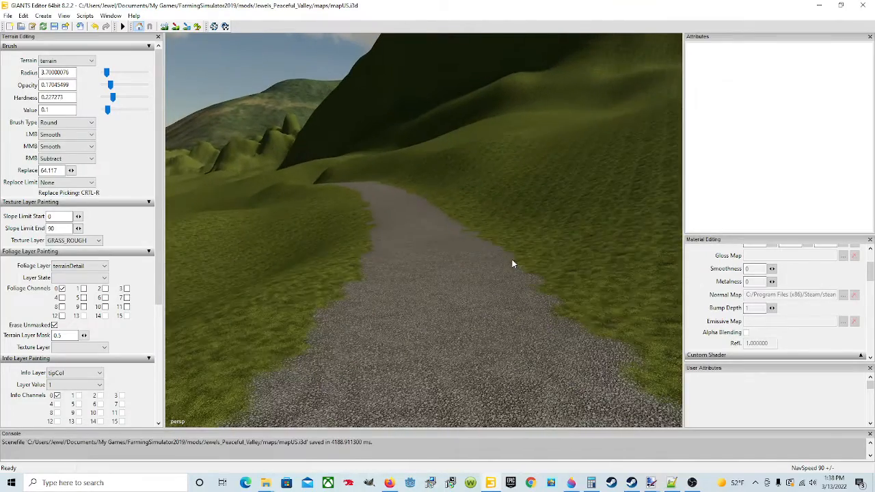
scroll(509, 265, up, 6)
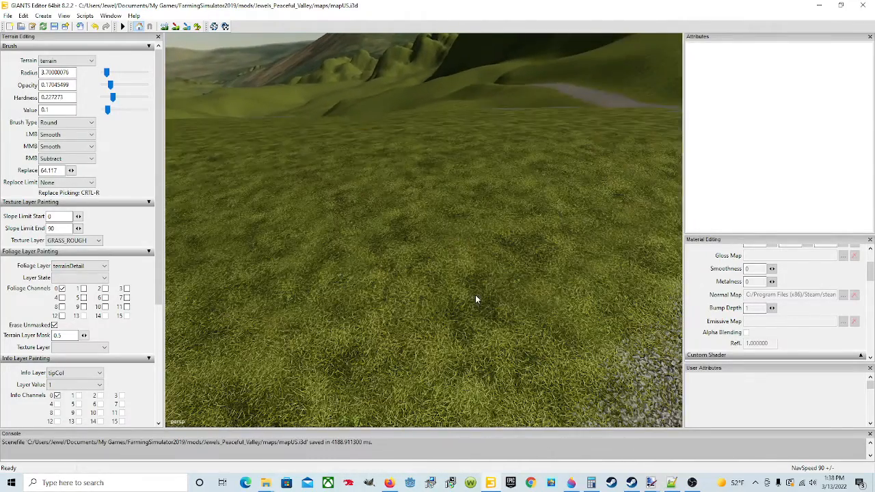
scroll(538, 277, down, 6)
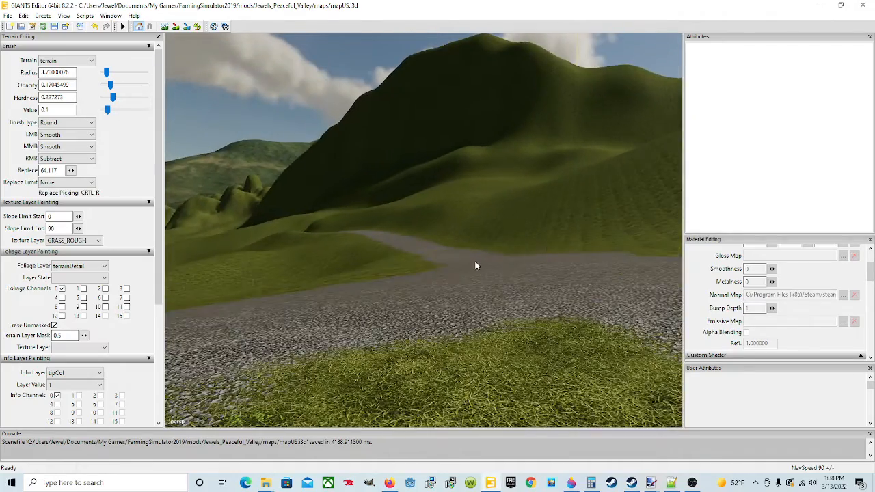
scroll(509, 259, down, 5)
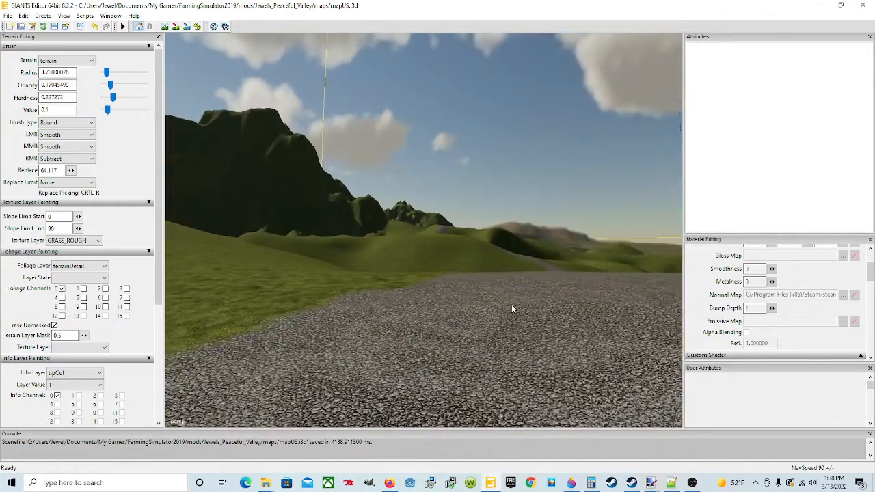
scroll(508, 309, up, 6)
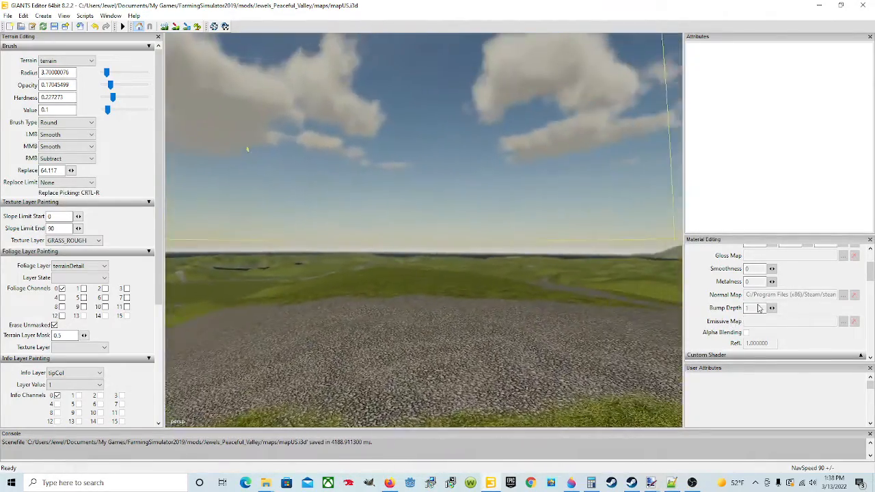
scroll(543, 293, up, 6)
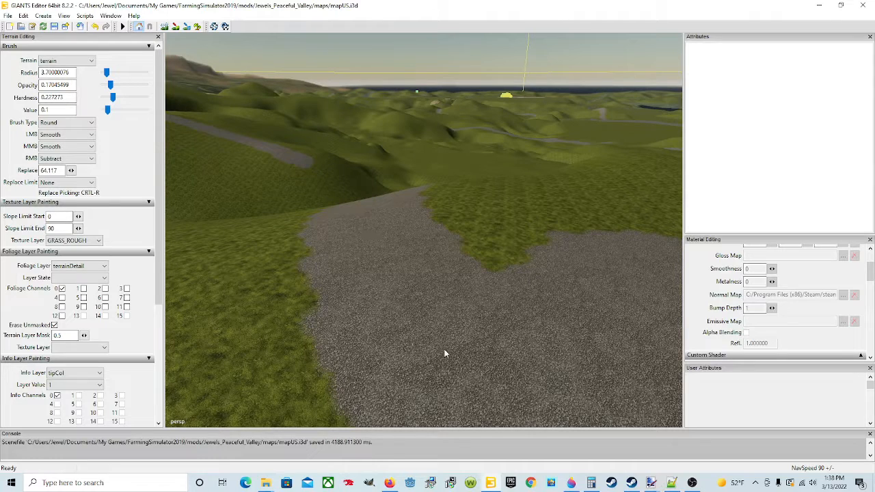
Set the primary brush action to Subtract and lower the gravel junction beside its grass edge with the 3.7 radius brush.
scroll(458, 290, down, 4)
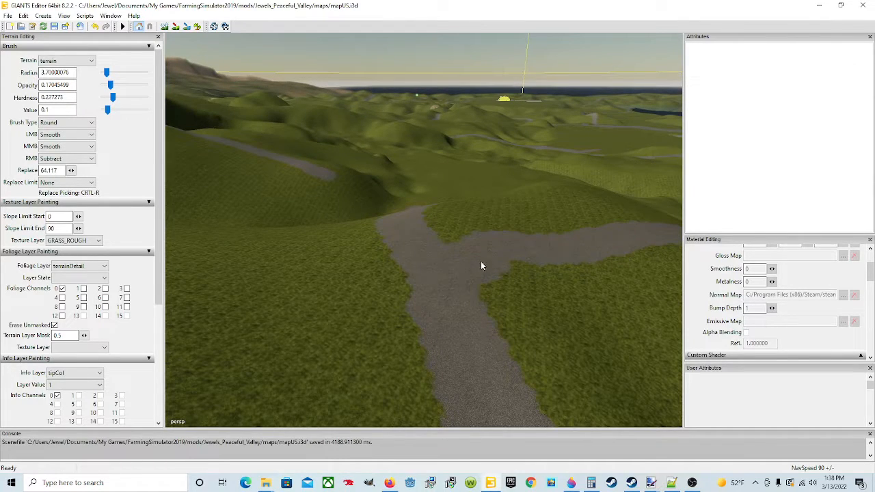
alt+drag(446, 290, 426, 291)
scroll(425, 296, up, 5)
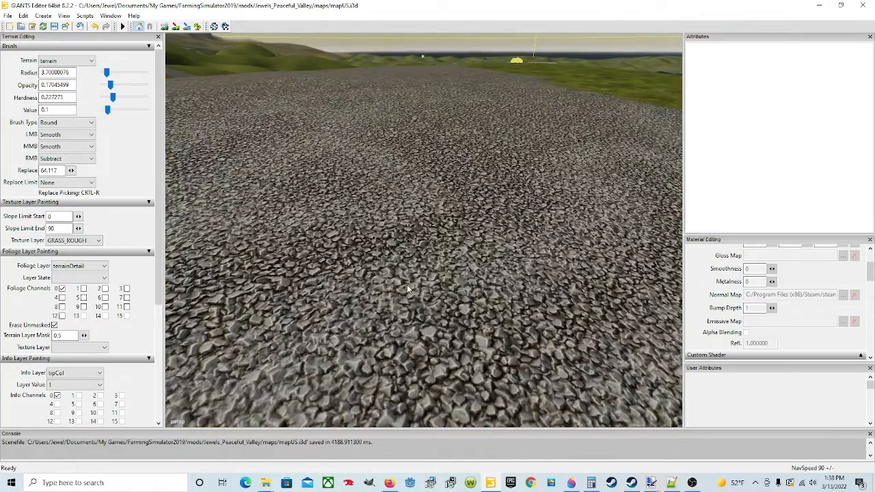
scroll(533, 269, down, 2)
scroll(427, 269, down, 3)
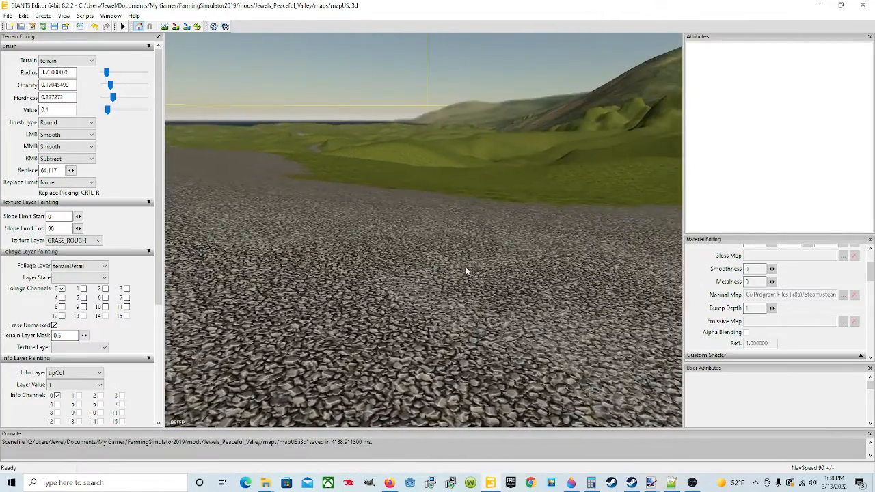
scroll(298, 224, down, 2)
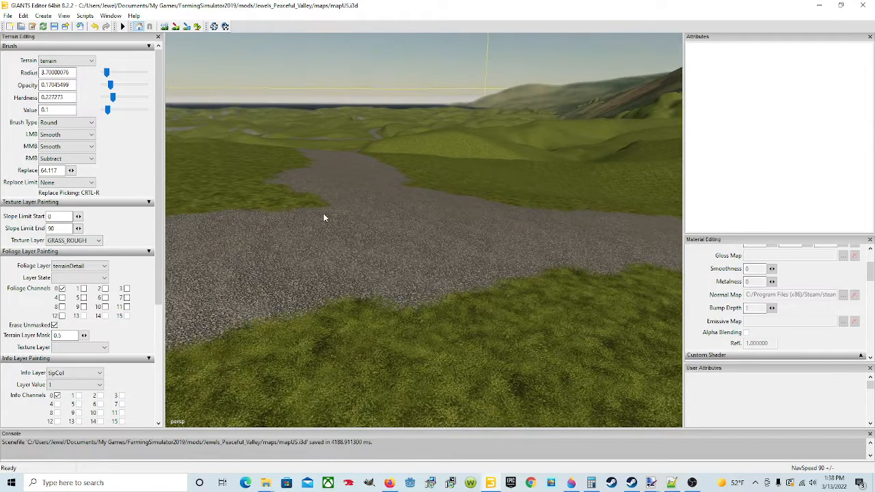
click(65, 134)
click(72, 160)
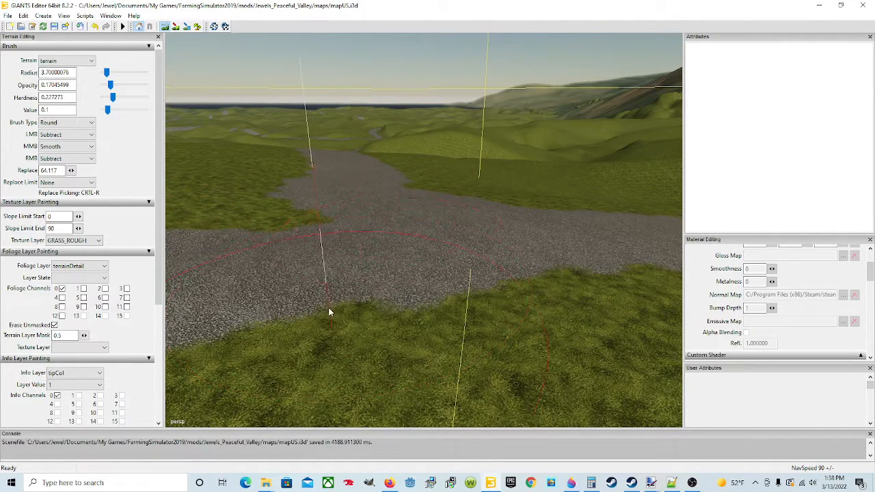
Lower the gravel road just beyond the junction with a Subtract brush of radius 4.45.
scroll(425, 273, up, 5)
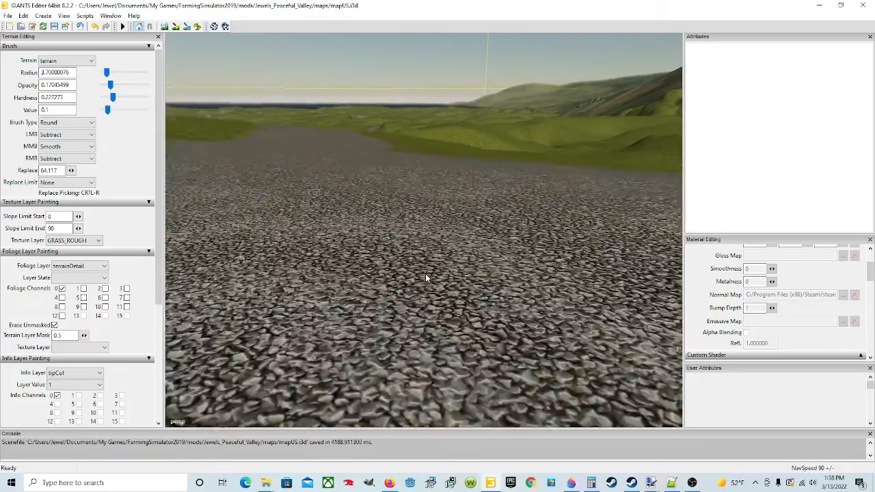
alt+drag(425, 274, 382, 273)
scroll(374, 273, down, 8)
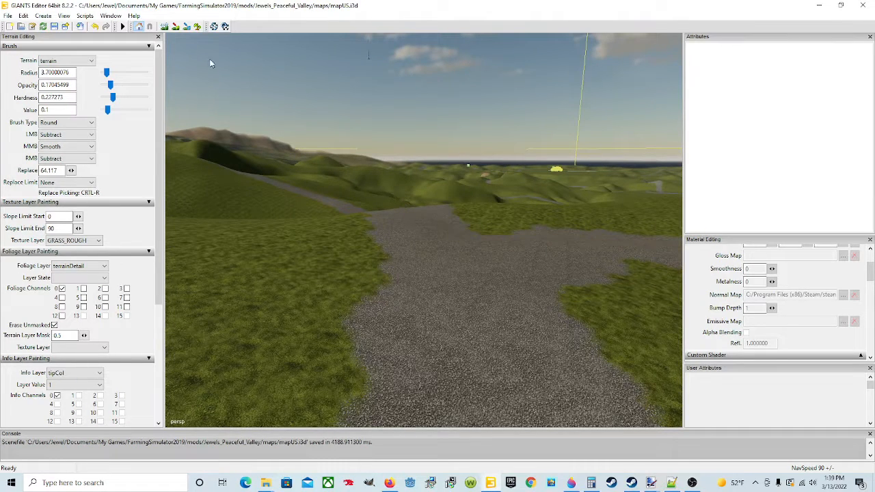
click(164, 26)
scroll(444, 215, up, 3)
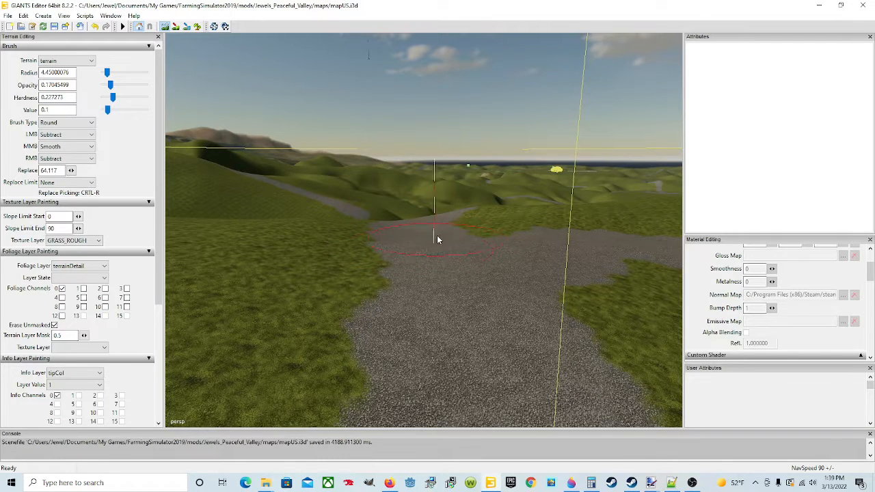
Lower the bend past the junction and its adjoining grass with the 4.45 radius Subtract brush, and turn sculpting off.
scroll(495, 369, up, 3)
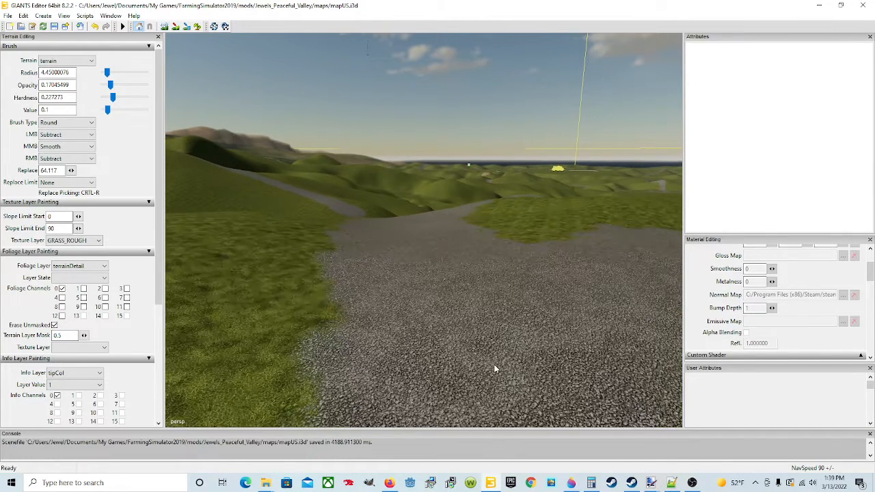
scroll(421, 327, up, 2)
alt+drag(420, 327, 456, 329)
scroll(414, 303, up, 2)
scroll(456, 330, down, 3)
scroll(464, 263, down, 3)
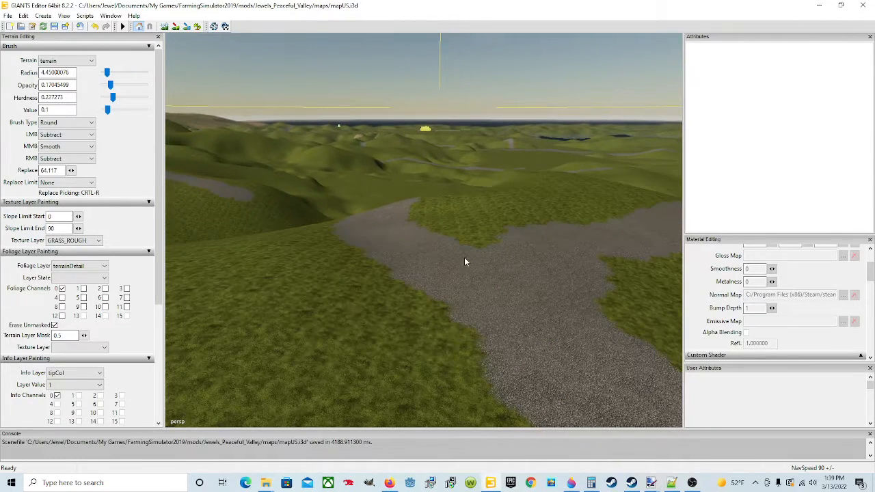
click(164, 26)
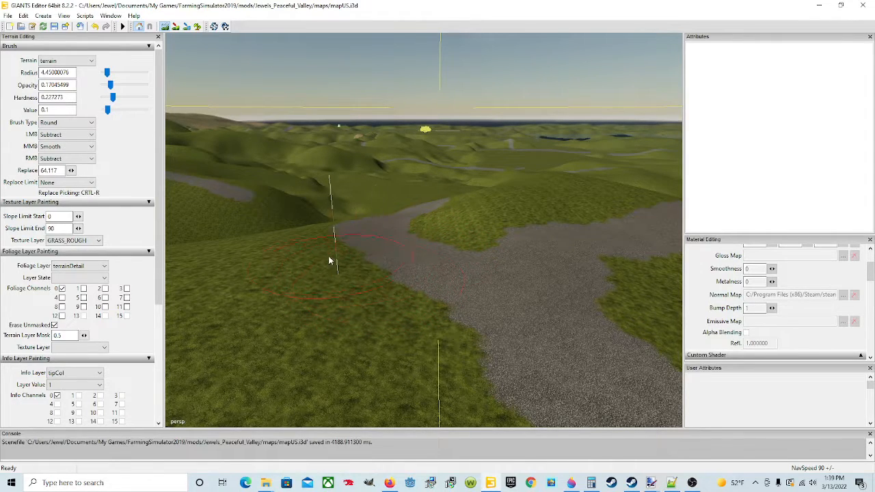
click(168, 29)
Cut down the grass bank and road crest at the bend with the Subtract brush at radii 2.45 and 2.7.
scroll(542, 379, up, 5)
mouse_move(542, 379)
alt+mouse_down()
mouse_move(477, 345)
mouse_move(520, 347)
mouse_move(471, 340)
mouse_move(463, 328)
mouse_move(469, 361)
alt+mouse_up()
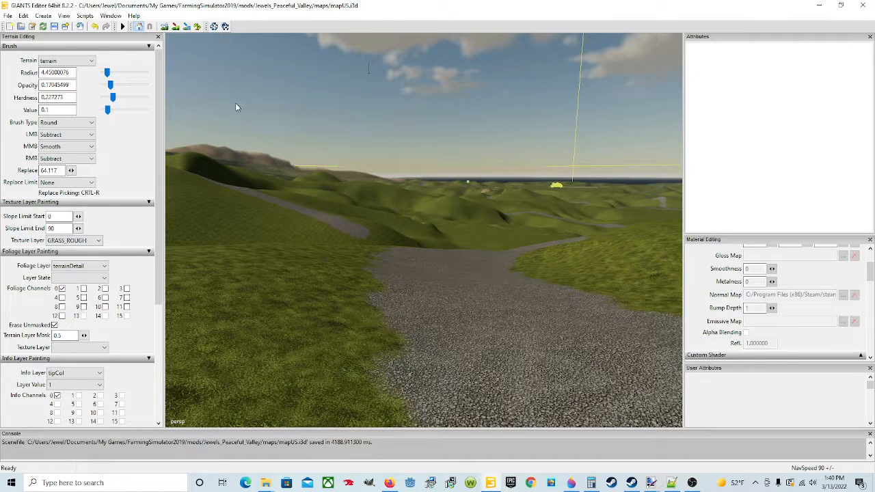
scroll(379, 291, down, 2)
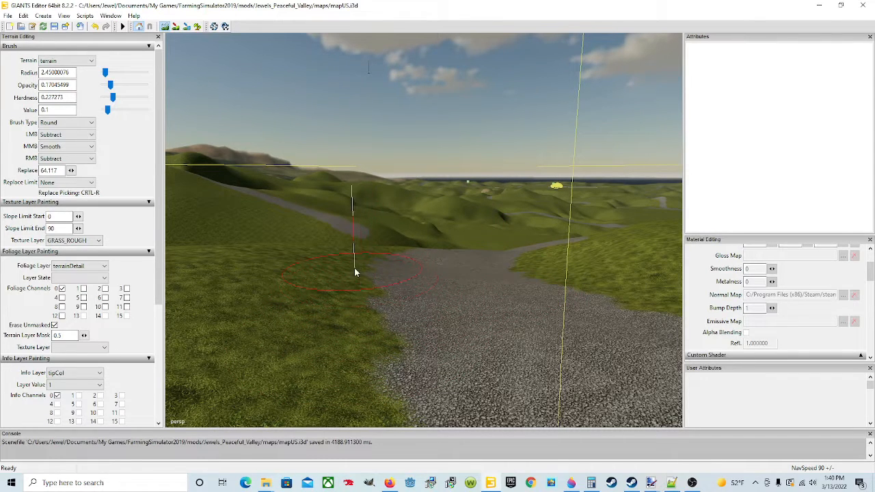
scroll(356, 271, up, 1)
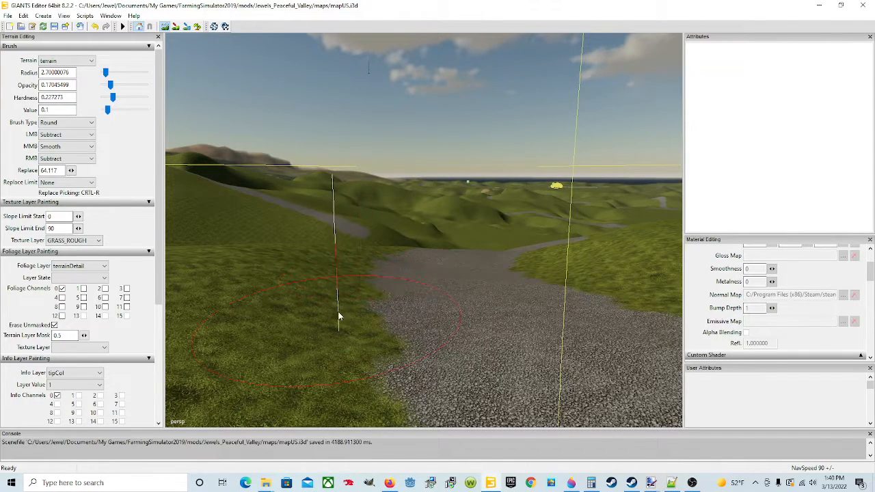
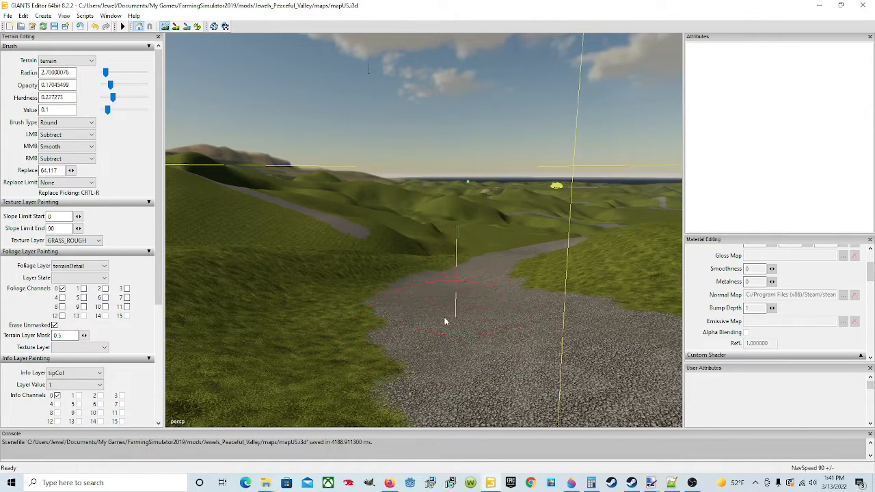
Smooth the lowered road bend with the 2.7 radius brush, and set the primary brush action to Add.
click(69, 134)
click(60, 151)
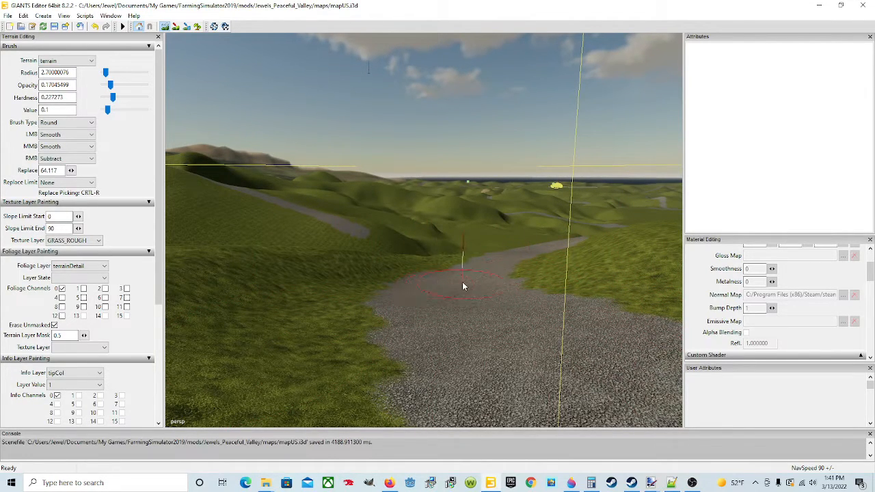
click(68, 134)
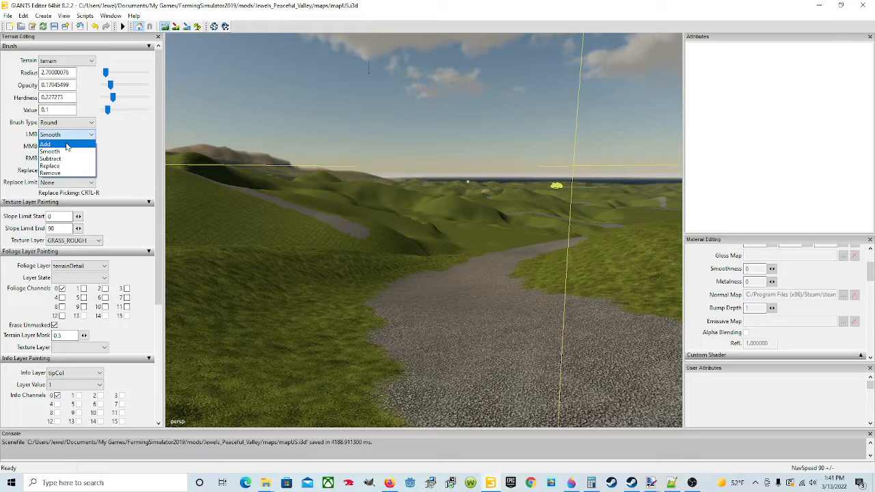
click(55, 144)
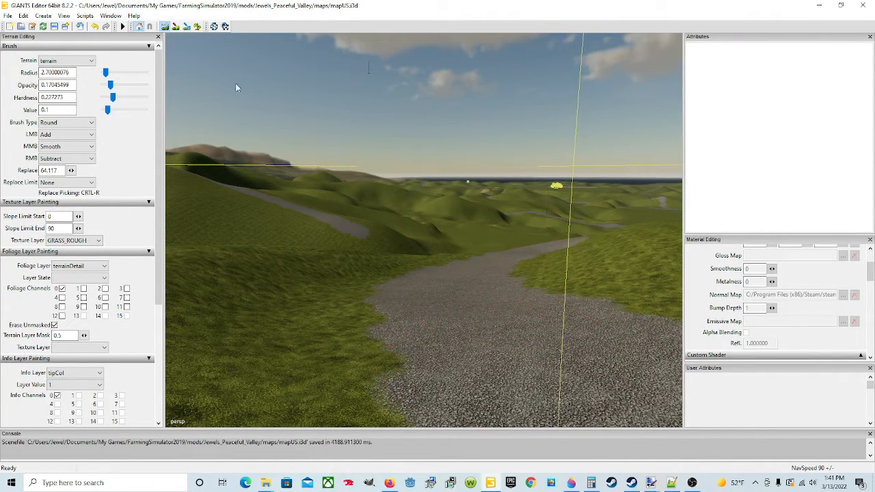
Set the primary brush action back to Smooth and smooth the gravel road and grass edge at the bend.
scroll(497, 349, up, 3)
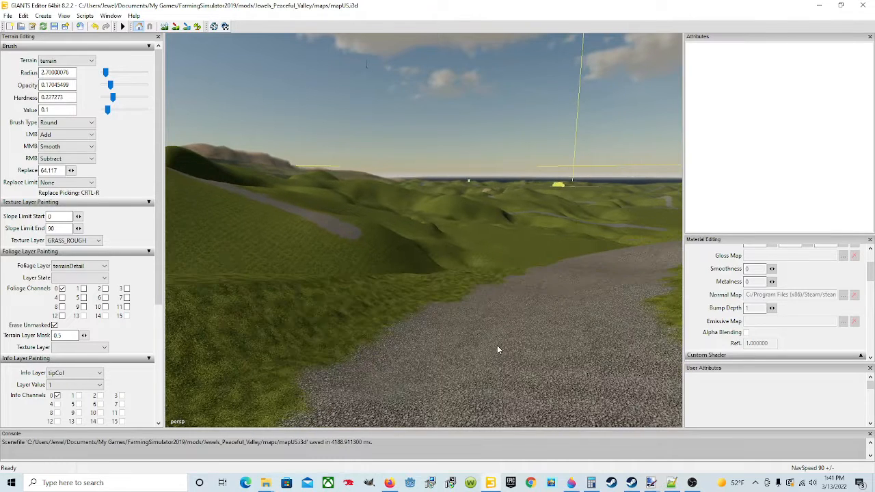
scroll(536, 337, down, 4)
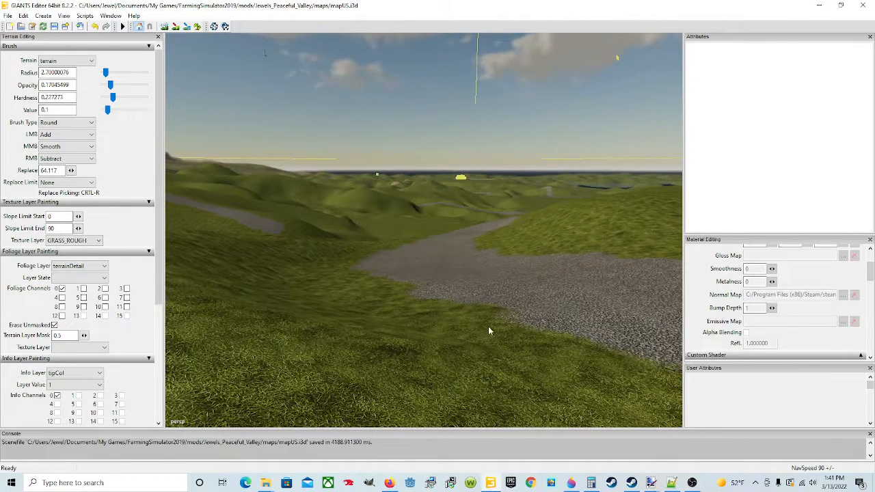
click(66, 133)
click(50, 151)
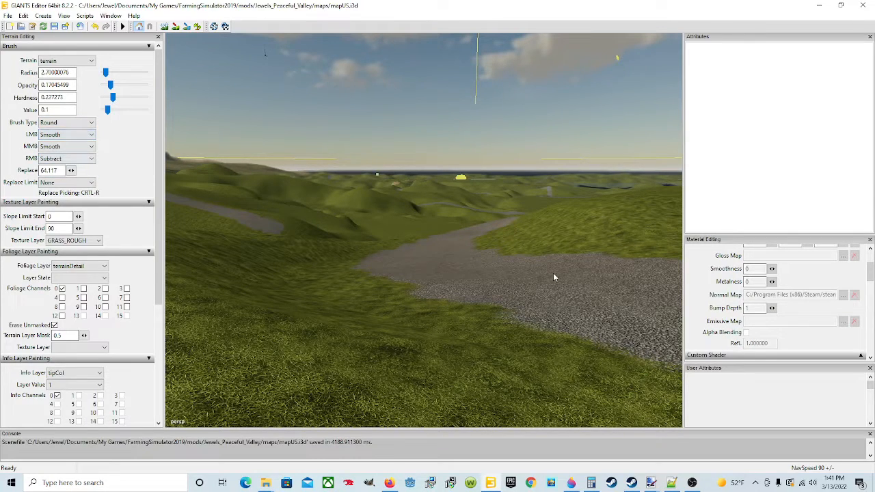
click(484, 292)
click(183, 80)
click(164, 26)
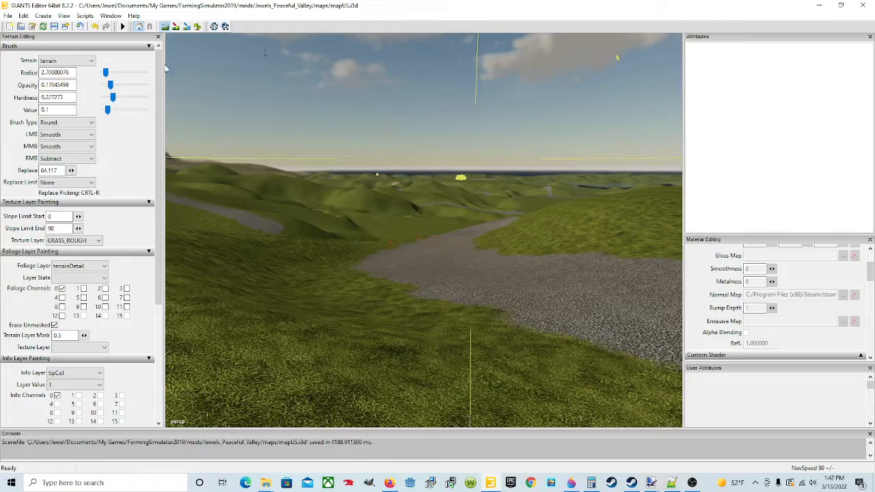
Inspect the gravel road past the bend in both directions, at ground level and from above the grass mound.
scroll(342, 218, up, 3)
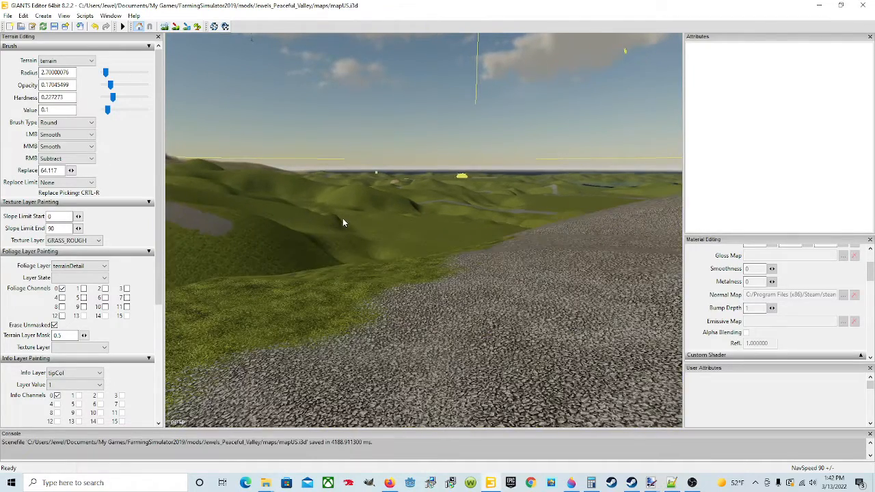
alt+drag(342, 217, 455, 220)
scroll(437, 221, down, 3)
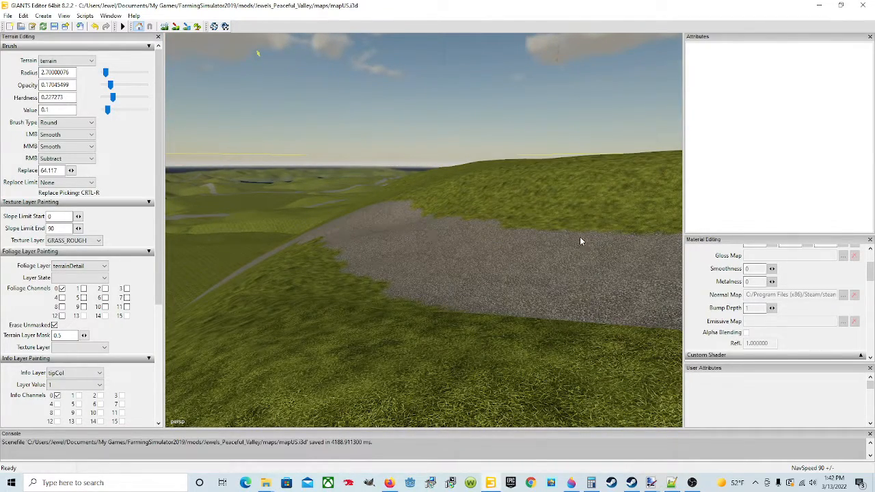
alt+drag(484, 284, 541, 291)
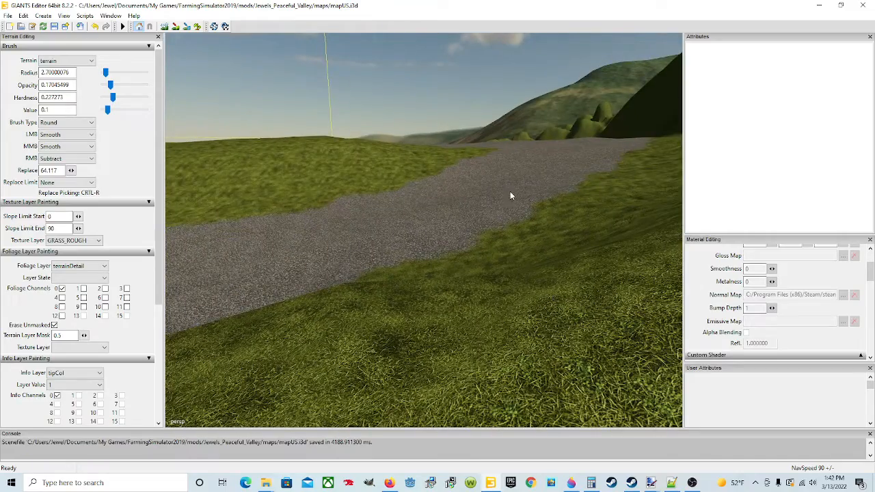
alt+drag(482, 231, 565, 310)
scroll(472, 242, up, 3)
scroll(565, 311, up, 3)
scroll(485, 305, up, 2)
alt+drag(475, 304, 601, 355)
scroll(417, 291, up, 3)
scroll(556, 344, up, 3)
scroll(553, 342, down, 3)
alt+drag(548, 336, 460, 271)
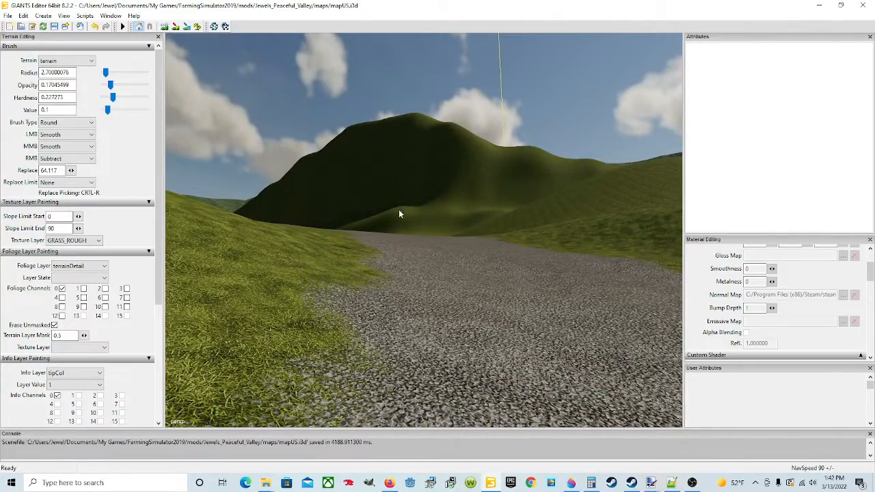
scroll(490, 323, down, 4)
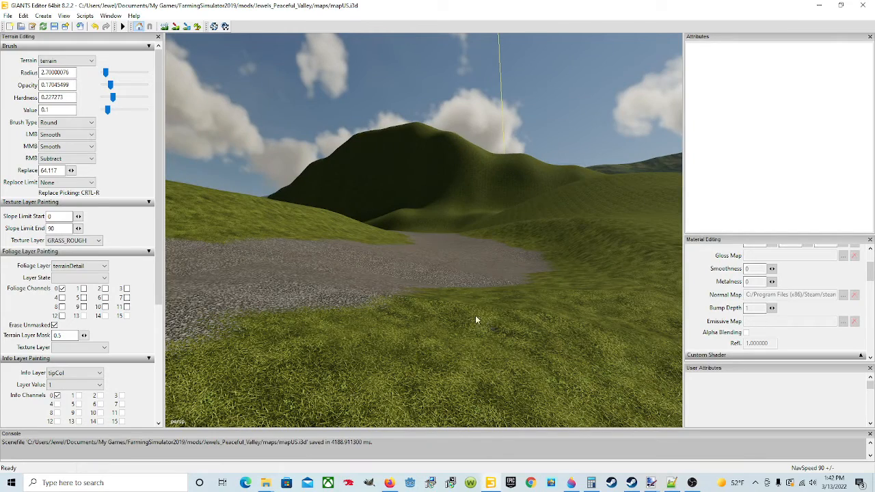
scroll(550, 327, up, 1)
alt+drag(551, 330, 386, 379)
scroll(546, 313, up, 3)
scroll(387, 377, down, 1)
alt+drag(432, 328, 395, 349)
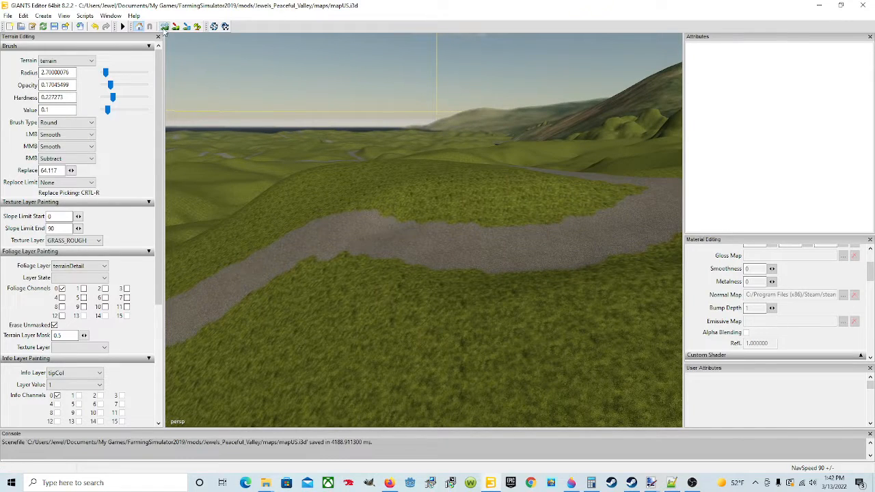
Lower the gravel road curving around the grass mound with the primary action set to Subtract, using radii 4.7 and 3.45.
click(80, 135)
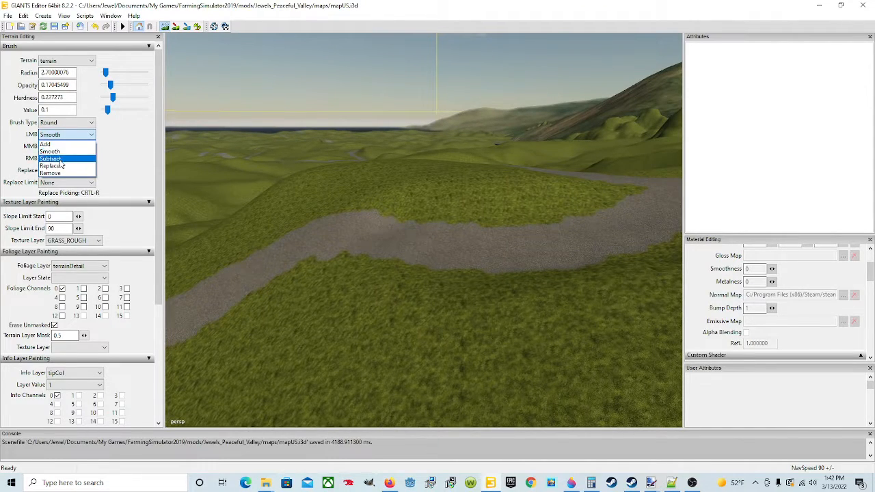
click(50, 158)
ctrl+scroll(374, 208, up, 2)
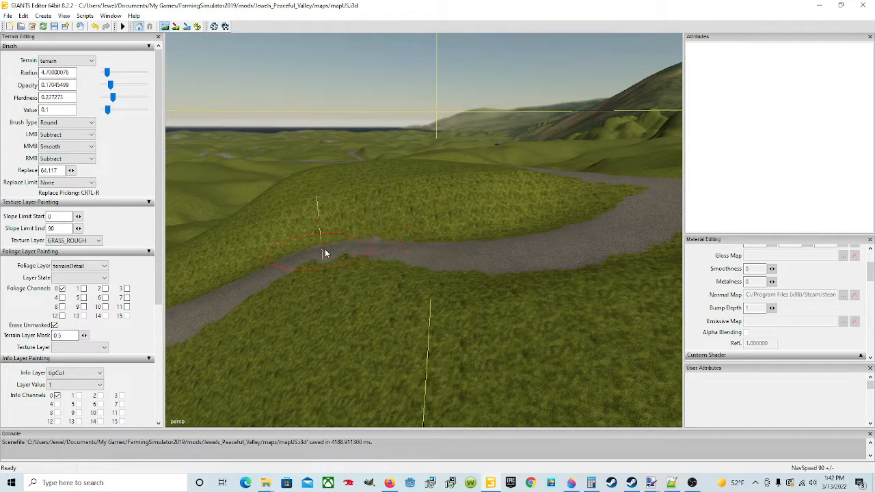
scroll(460, 253, down, 5)
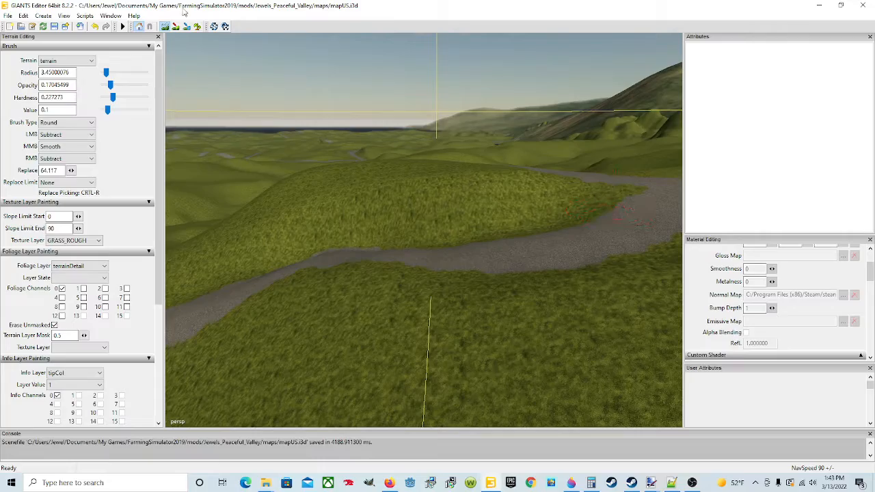
Lower the winding gravel road and its grass banks with a Subtract brush of radius 7.7.
scroll(372, 202, up, 3)
scroll(373, 202, up, 3)
alt+drag(369, 203, 524, 181)
scroll(504, 202, up, 5)
scroll(340, 227, up, 5)
scroll(524, 181, down, 5)
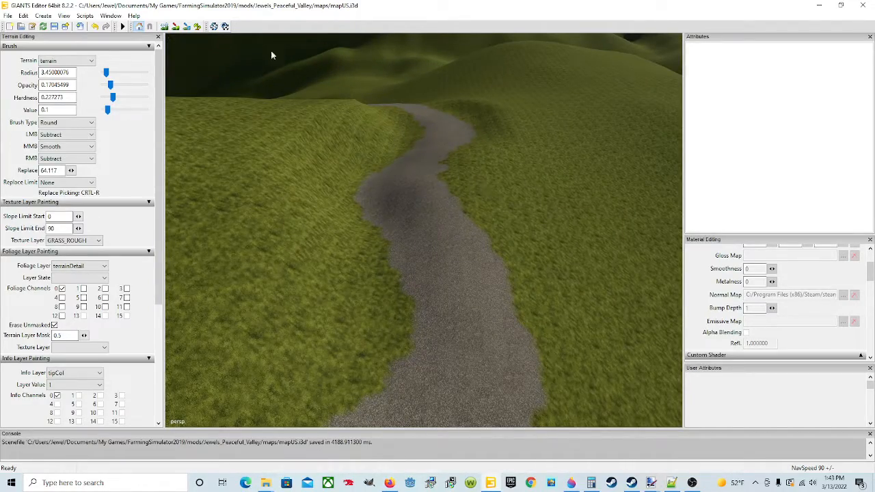
click(165, 26)
scroll(451, 142, up, 5)
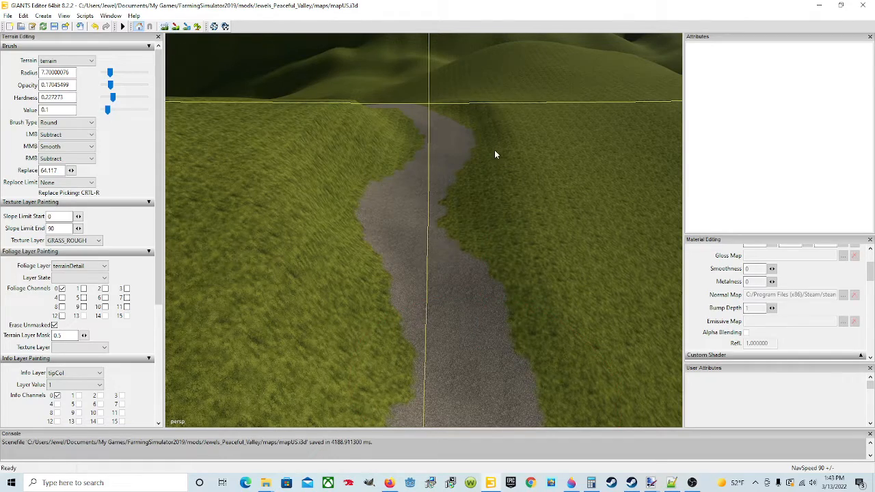
Level the gravel road's hillside bend and its bank with the Subtract brush at radii 9.2 and 7.95.
scroll(324, 118, down, 4)
alt+drag(325, 118, 403, 92)
scroll(369, 168, up, 3)
scroll(369, 168, up, 2)
scroll(358, 49, up, 2)
scroll(403, 97, down, 3)
click(165, 27)
scroll(278, 140, up, 3)
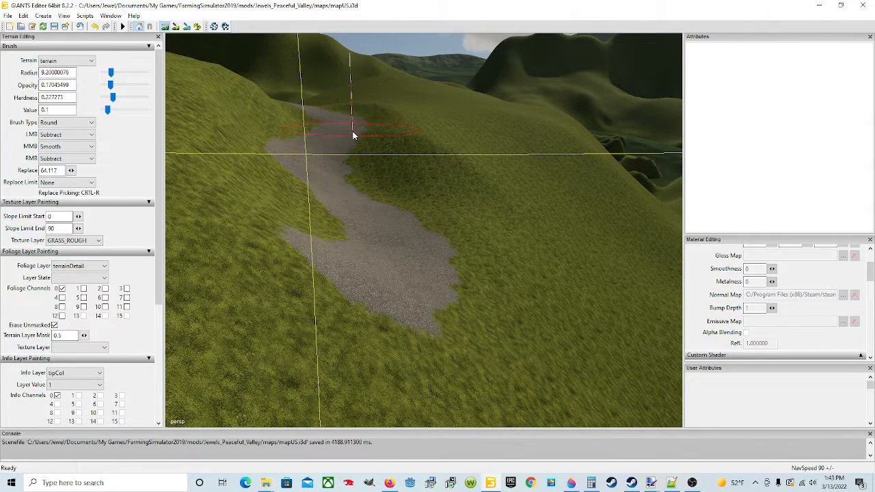
scroll(250, 148, down, 5)
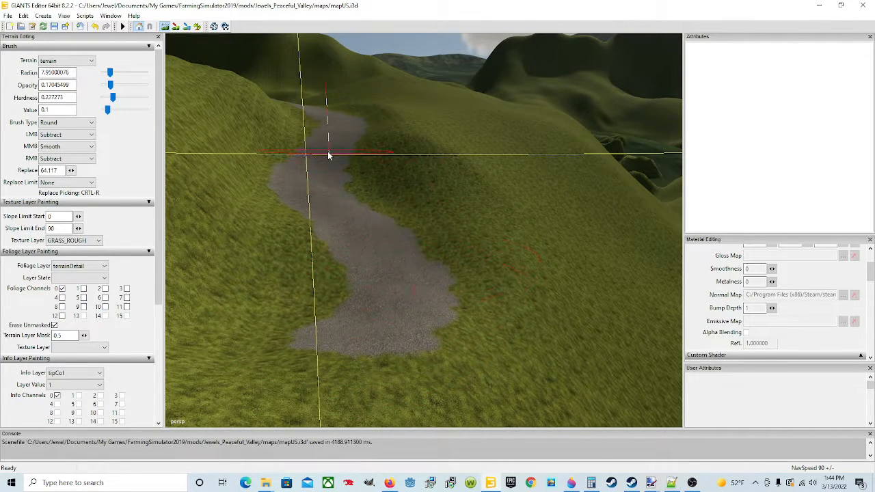
Raise the gravel road's hillside bend and grass bank with the primary action set to Add, using radii 9.45, 11.45 and 4.95.
click(82, 135)
click(75, 143)
ctrl+scroll(294, 272, up, 7)
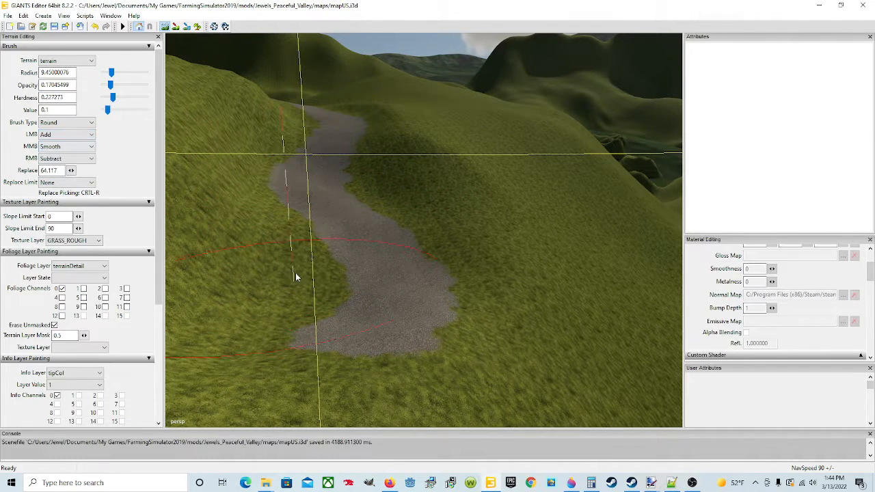
mouse_move(334, 298)
mouse_down()
mouse_move(289, 317)
mouse_move(297, 328)
mouse_move(348, 319)
mouse_move(412, 250)
mouse_move(359, 270)
mouse_move(340, 201)
mouse_up()
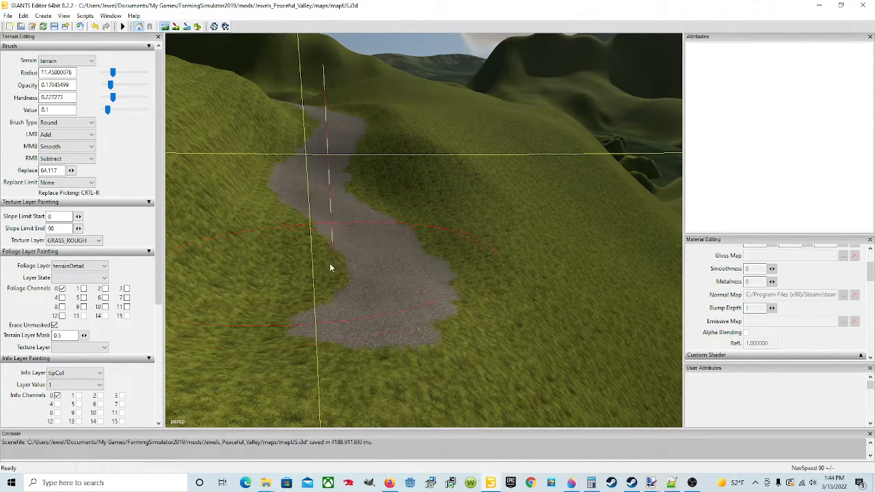
ctrl+scroll(352, 292, down, 7)
ctrl+scroll(353, 291, down, 5)
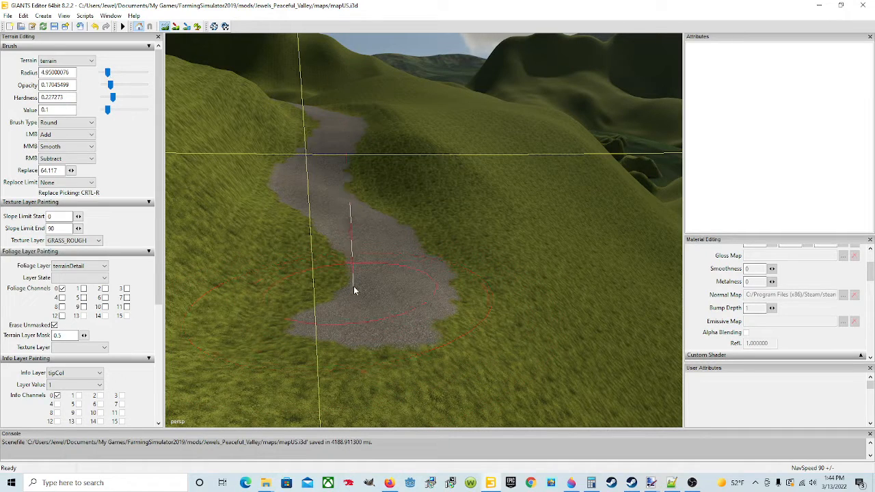
mouse_move(412, 277)
mouse_down()
mouse_move(448, 255)
mouse_move(440, 332)
mouse_up()
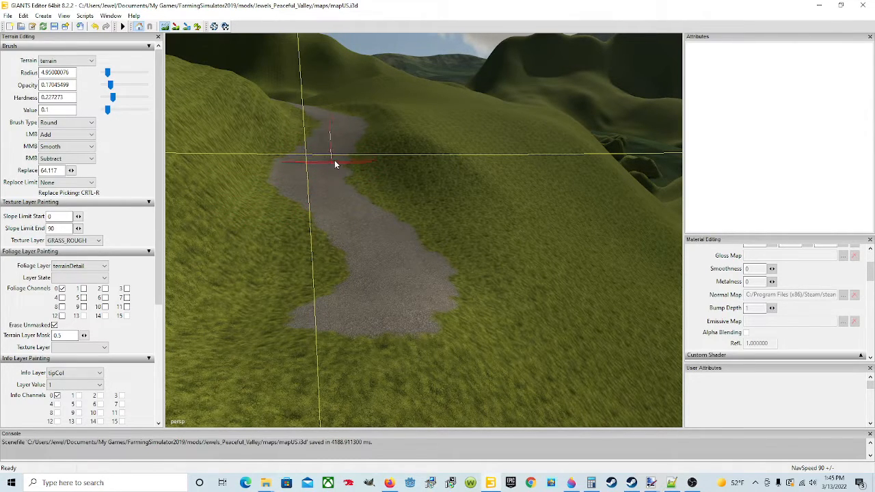
Smooth the gravel road's hillside bend with the primary action set to Smooth and a brush radius of 4.95.
click(166, 27)
scroll(428, 306, up, 4)
alt+drag(513, 266, 408, 287)
scroll(467, 268, down, 4)
scroll(299, 320, up, 3)
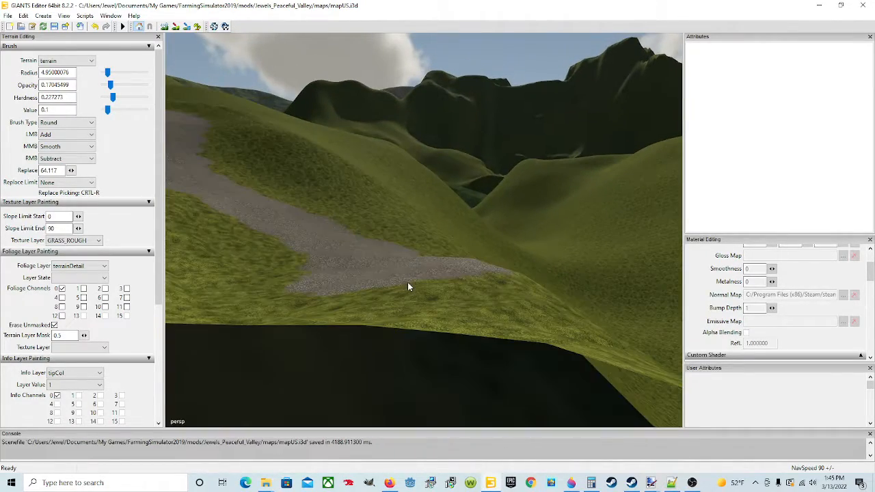
click(58, 135)
click(56, 152)
scroll(398, 252, down, 1)
click(164, 26)
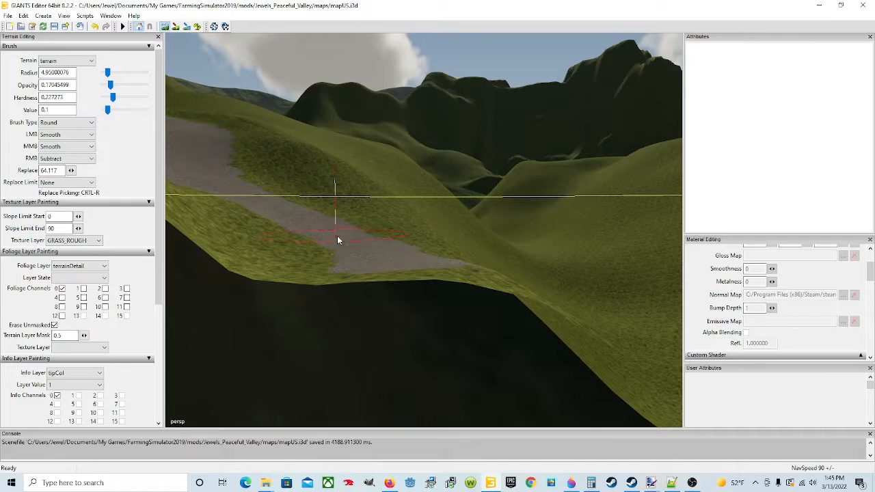
click(165, 26)
Inspect the smoothed gravel bend at ground level and its unfinished end facing the opposite hillside.
scroll(287, 235, up, 1)
scroll(319, 255, up, 6)
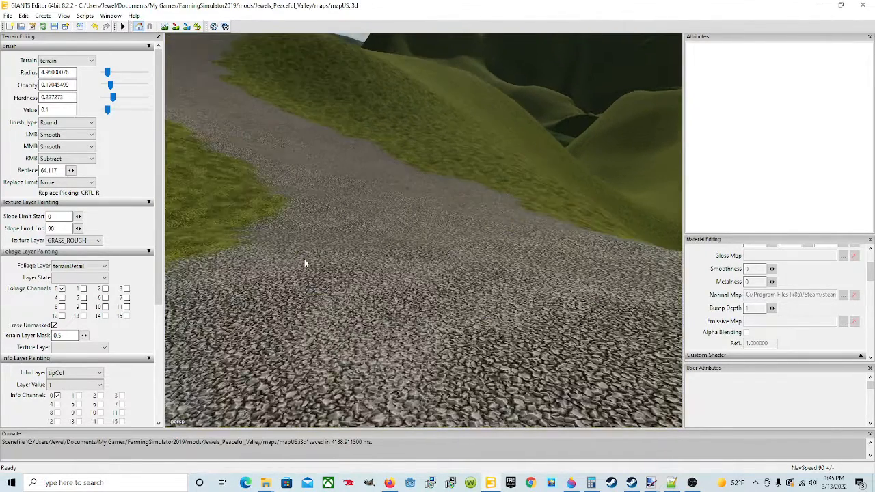
scroll(460, 251, down, 2)
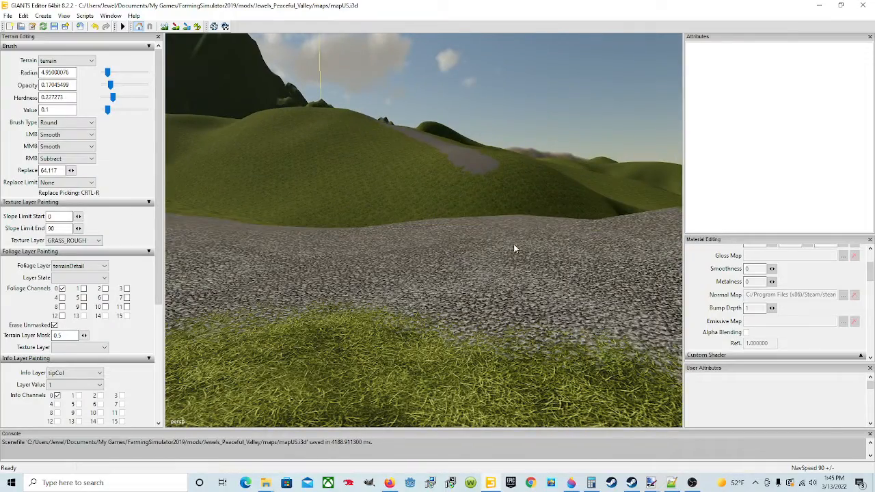
alt+drag(516, 248, 460, 272)
scroll(444, 265, down, 1)
alt+drag(394, 267, 404, 290)
scroll(398, 244, up, 1)
alt+drag(455, 272, 166, 227)
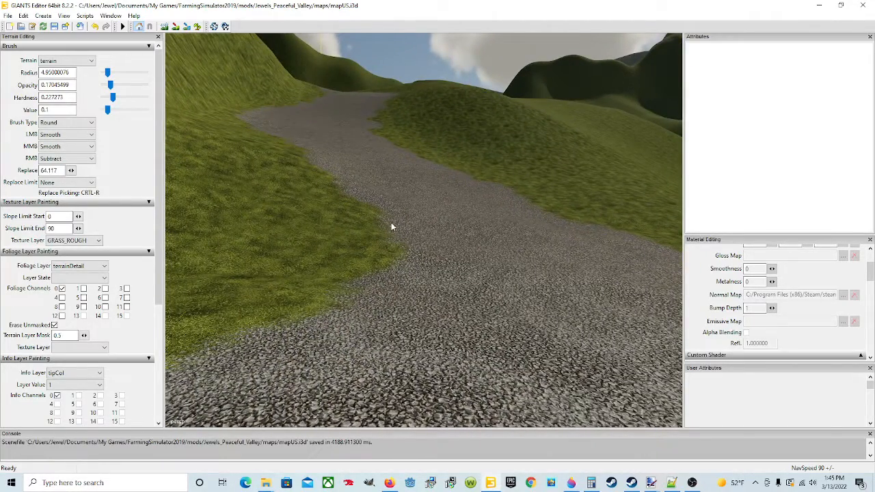
alt+drag(489, 289, 569, 283)
scroll(546, 283, down, 3)
alt+drag(501, 284, 423, 294)
scroll(374, 252, up, 3)
scroll(402, 296, down, 2)
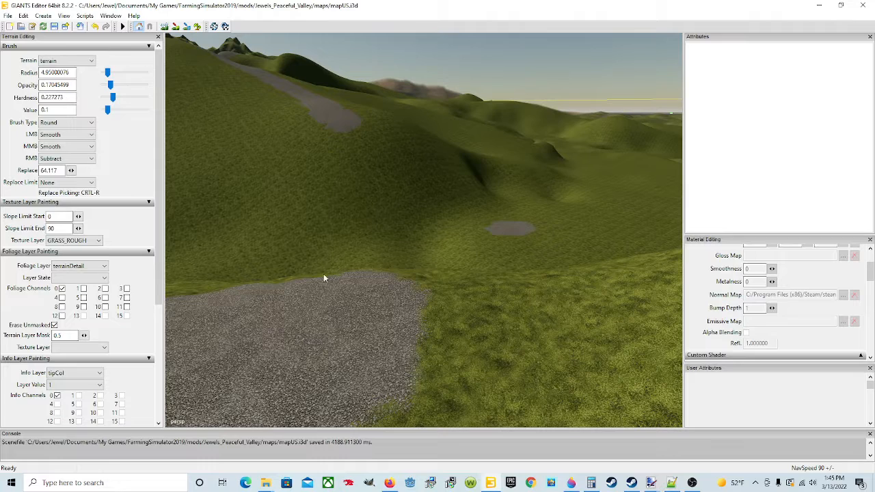
alt+drag(386, 292, 416, 287)
scroll(373, 263, up, 3)
scroll(495, 321, down, 3)
scroll(506, 349, down, 1)
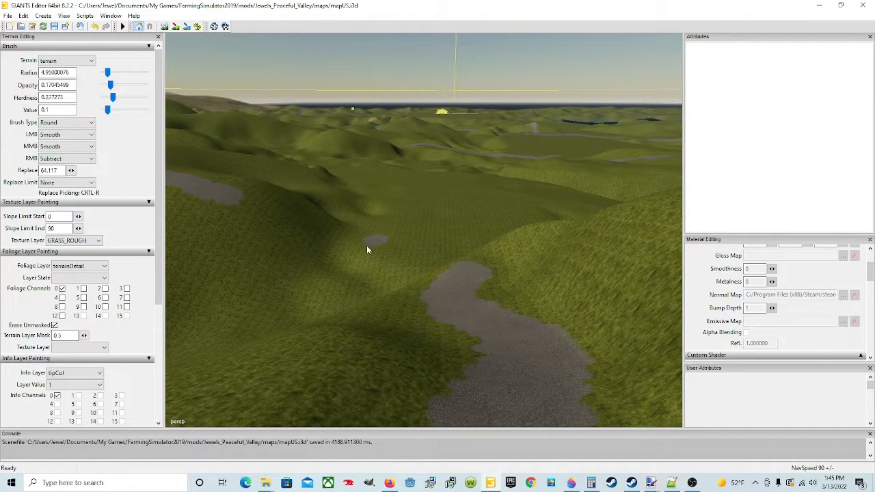
Travel across the map to the long gravel road running through the grassy valley.
alt+drag(392, 311, 391, 254)
scroll(391, 255, up, 10)
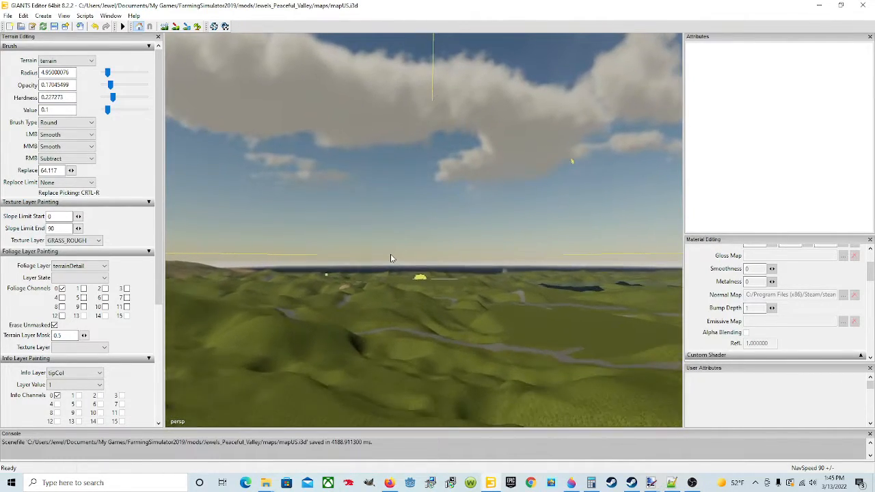
alt+drag(423, 209, 434, 185)
scroll(384, 256, up, 15)
scroll(434, 184, up, 5)
alt+drag(423, 228, 296, 246)
scroll(414, 253, up, 7)
scroll(428, 253, up, 6)
scroll(321, 275, up, 4)
alt+drag(365, 226, 375, 281)
scroll(508, 299, up, 4)
scroll(501, 286, up, 4)
scroll(456, 287, up, 3)
scroll(367, 264, up, 4)
alt+drag(458, 295, 193, 144)
scroll(456, 264, up, 7)
alt+drag(449, 265, 330, 212)
scroll(463, 283, up, 5)
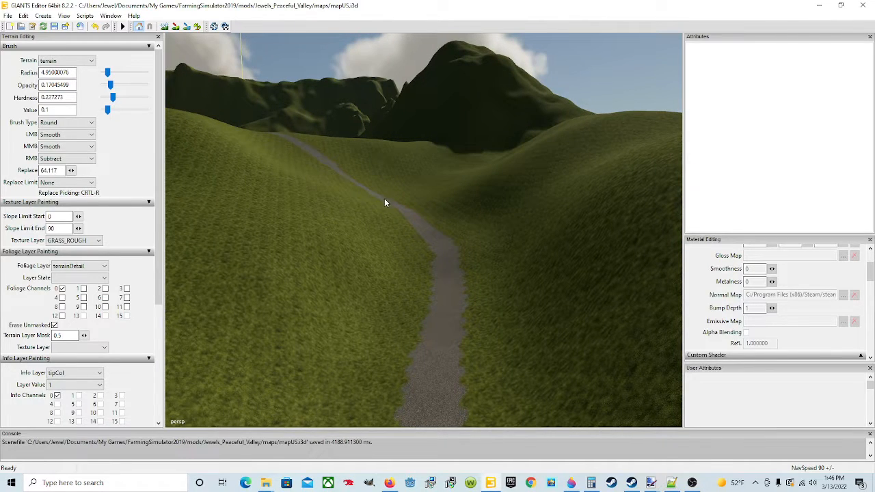
Examine the valley gravel road in both directions, up to the junction between the grass hills.
scroll(373, 247, up, 3)
alt+drag(373, 246, 753, 312)
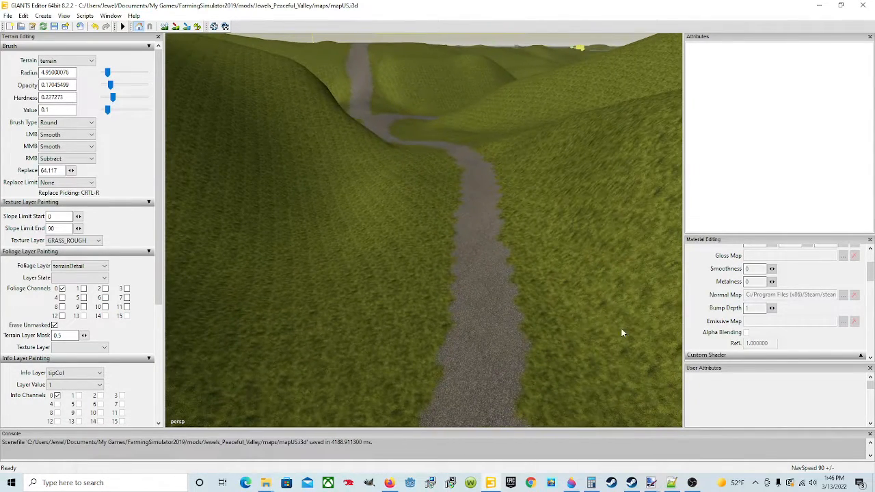
scroll(553, 347, up, 3)
alt+drag(556, 354, 581, 322)
scroll(580, 322, up, 3)
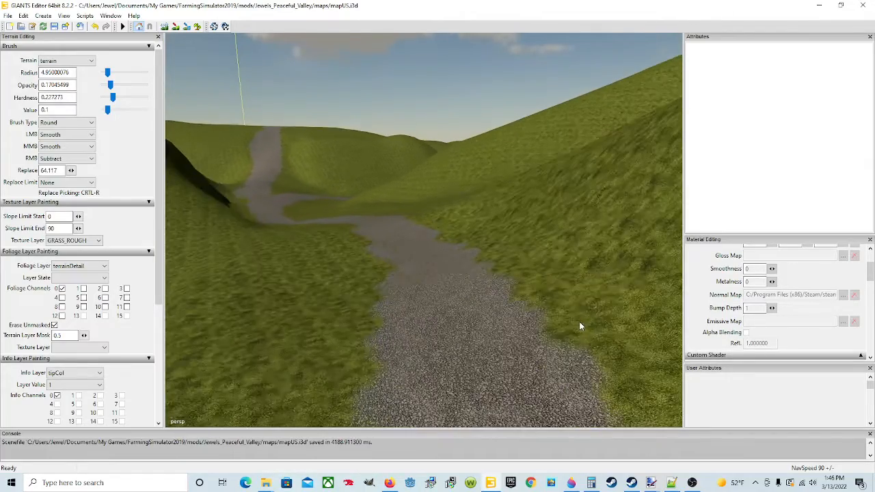
scroll(553, 320, up, 3)
scroll(553, 321, down, 5)
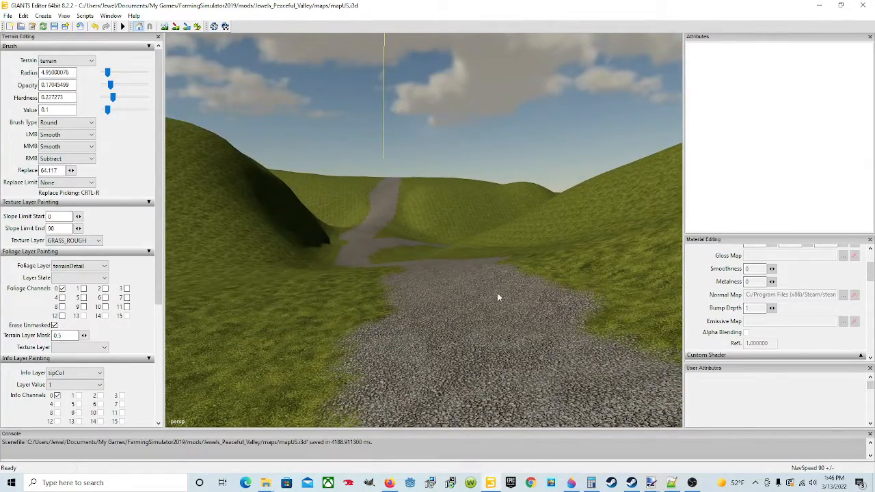
scroll(496, 295, up, 2)
alt+drag(496, 298, 475, 356)
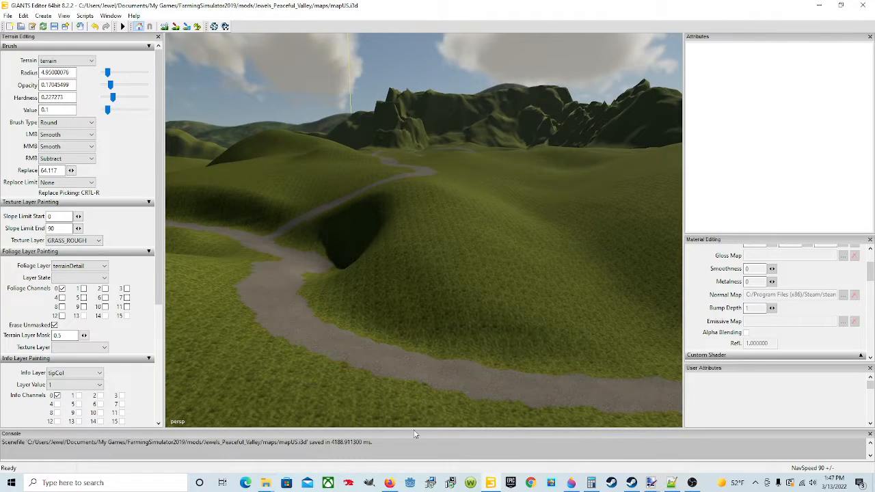
Examine the gravel road curving around the steep grass mound and its junction, at ground level and from above.
alt+drag(546, 330, 354, 283)
scroll(487, 346, up, 2)
scroll(414, 345, up, 3)
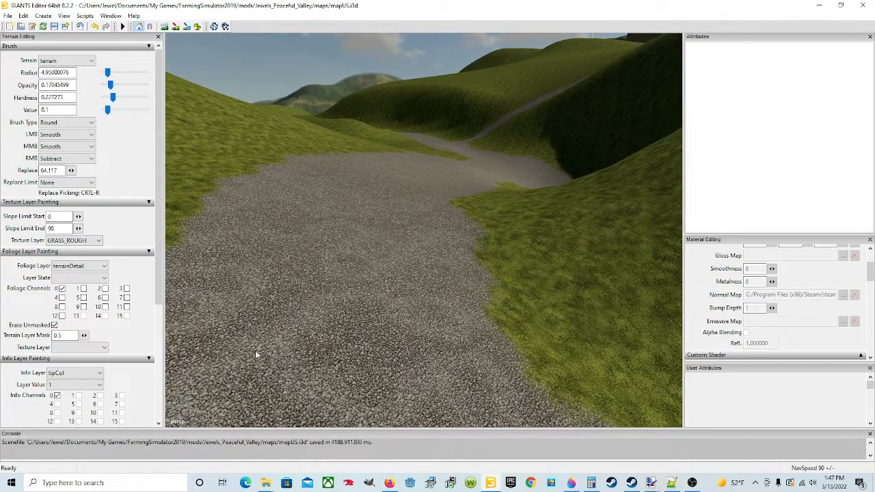
alt+drag(425, 390, 557, 302)
scroll(455, 255, up, 3)
scroll(455, 257, up, 3)
scroll(556, 302, down, 3)
alt+drag(610, 221, 446, 302)
scroll(424, 283, up, 3)
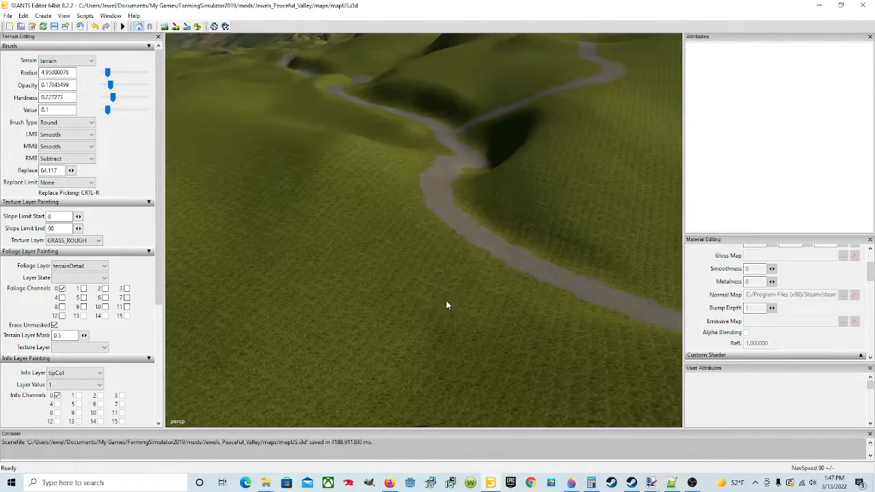
Survey the map's road network, lakes and farm area from high above.
scroll(445, 301, down, 8)
scroll(430, 306, down, 8)
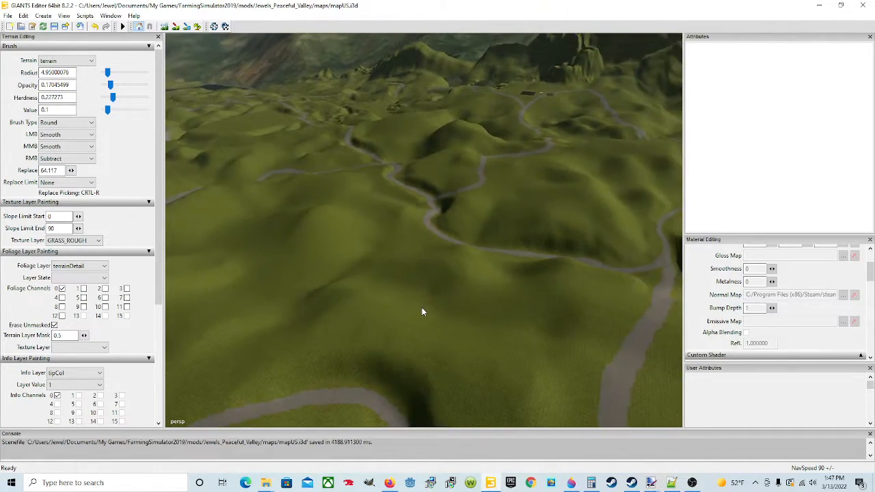
scroll(402, 314, down, 2)
alt+drag(447, 298, 371, 307)
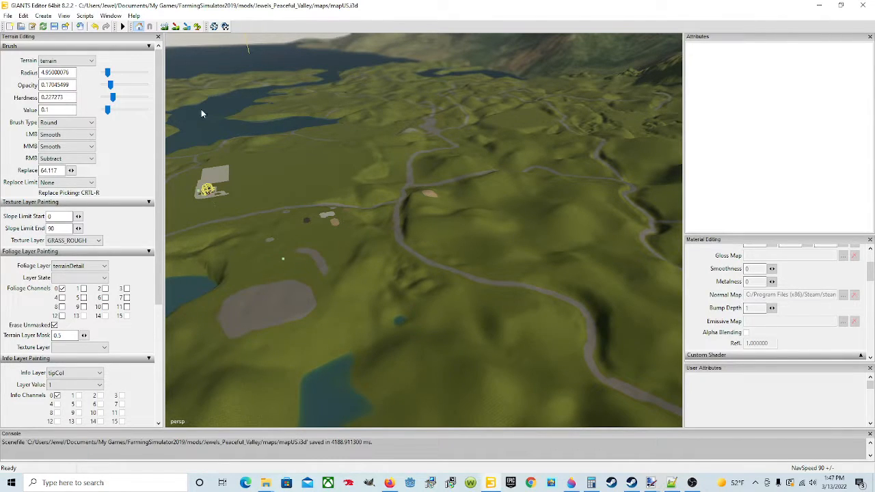
alt+drag(442, 263, 393, 275)
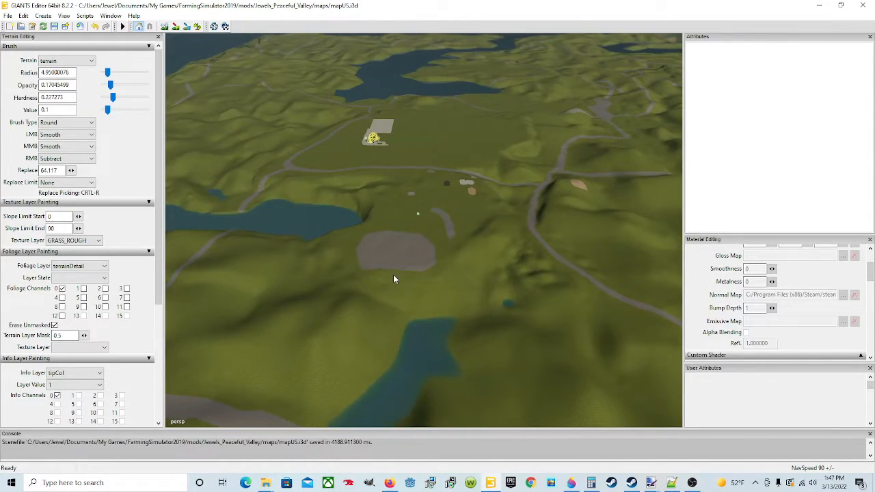
scroll(412, 221, up, 1)
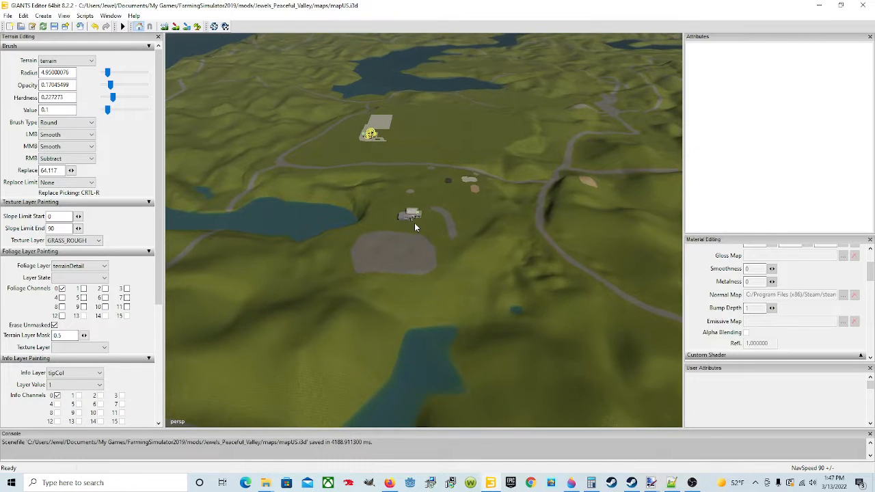
alt+drag(414, 223, 418, 225)
alt+drag(421, 258, 507, 274)
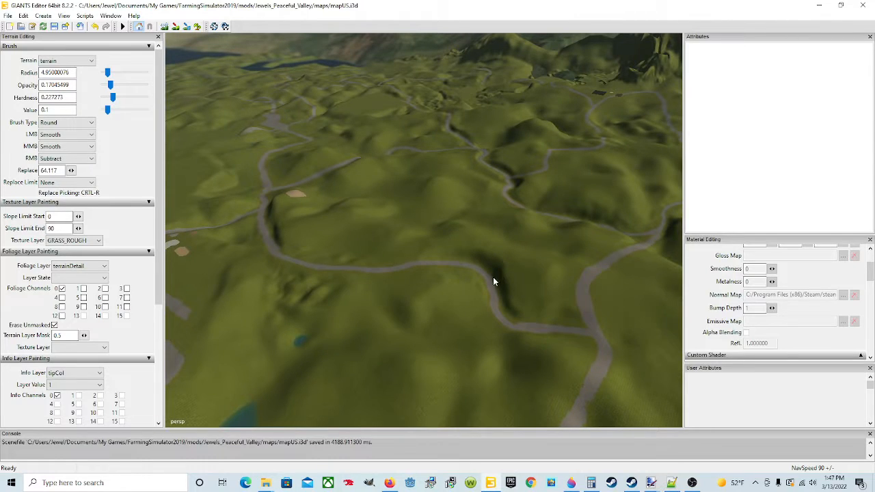
Inspect the gravel road's sharp bend beside the steep grass bank, from above and at ground level.
mouse_move(581, 328)
alt+mouse_down()
mouse_move(592, 343)
mouse_move(566, 333)
alt+mouse_up()
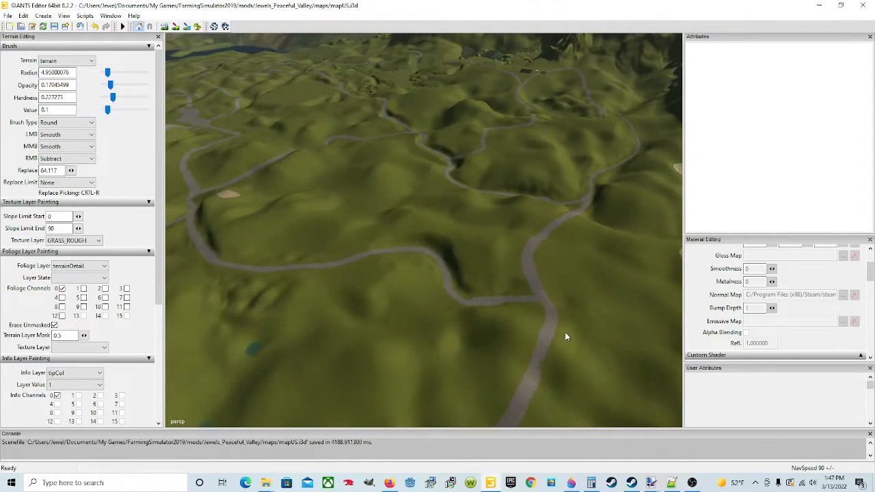
scroll(526, 322, up, 3)
scroll(429, 300, up, 4)
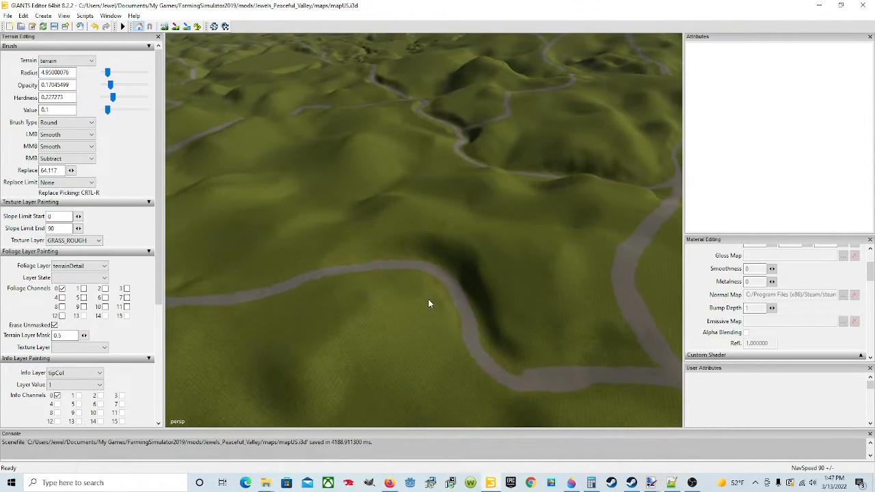
scroll(428, 296, up, 6)
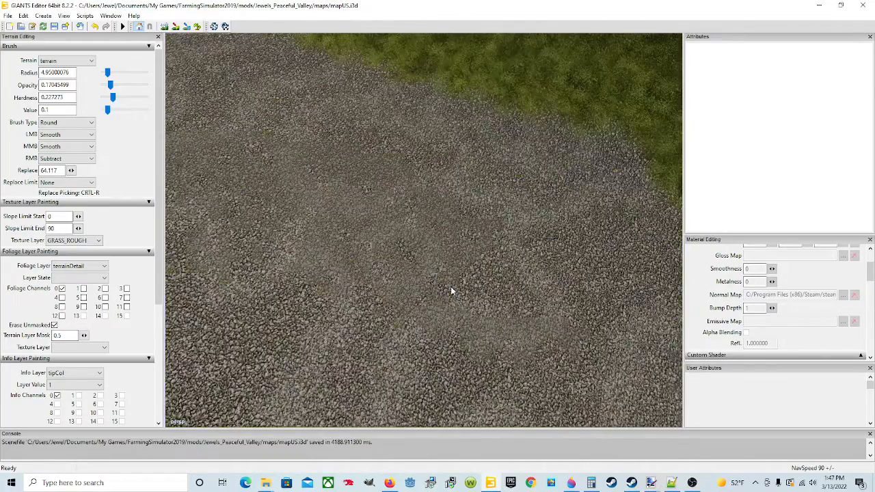
alt+drag(451, 292, 298, 200)
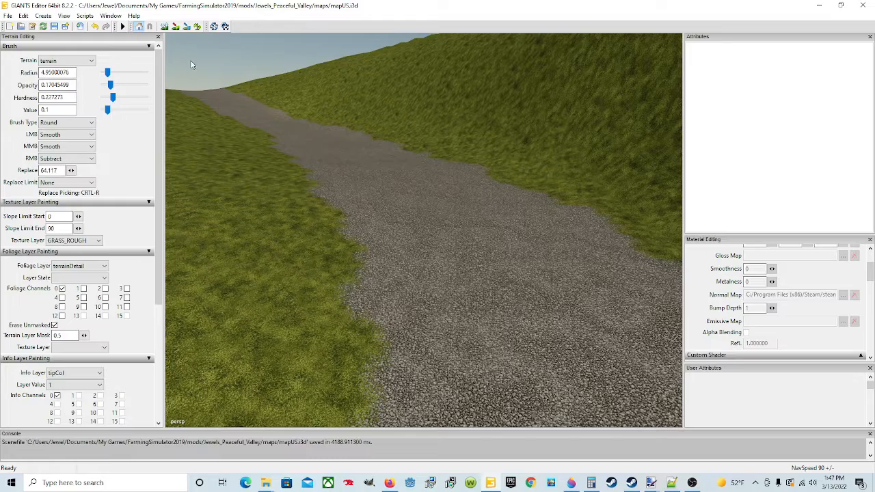
Survey the farmhouse, the large gravel yard and the surrounding roads from above.
scroll(496, 288, down, 10)
mouse_move(496, 288)
alt+mouse_down()
mouse_move(586, 319)
mouse_move(654, 270)
mouse_move(651, 337)
mouse_move(506, 295)
alt+mouse_up()
scroll(506, 294, down, 10)
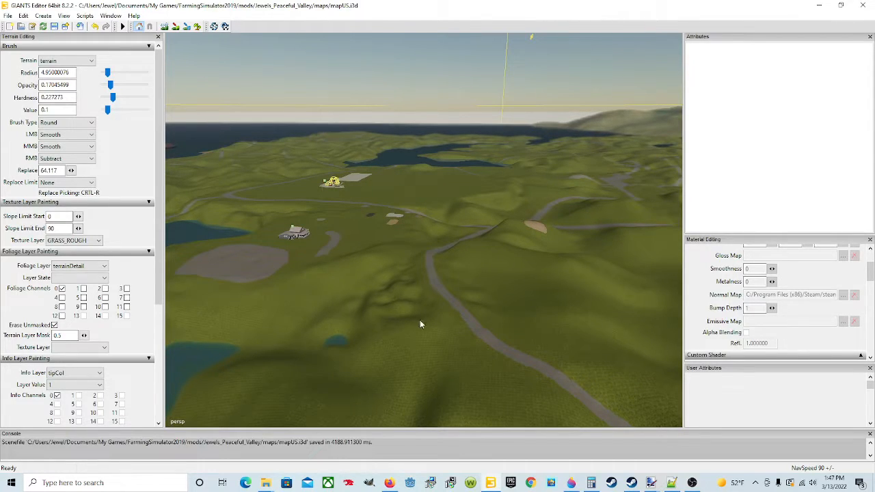
alt+drag(529, 337, 459, 322)
scroll(434, 311, up, 10)
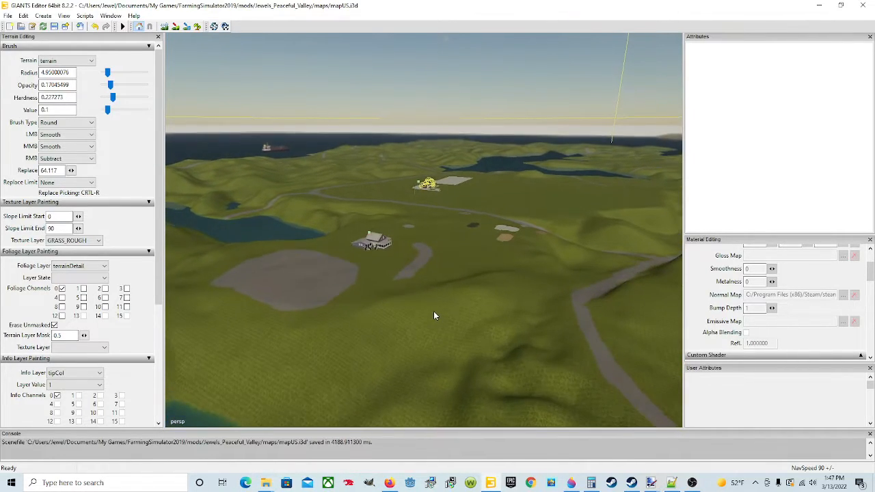
scroll(432, 313, up, 10)
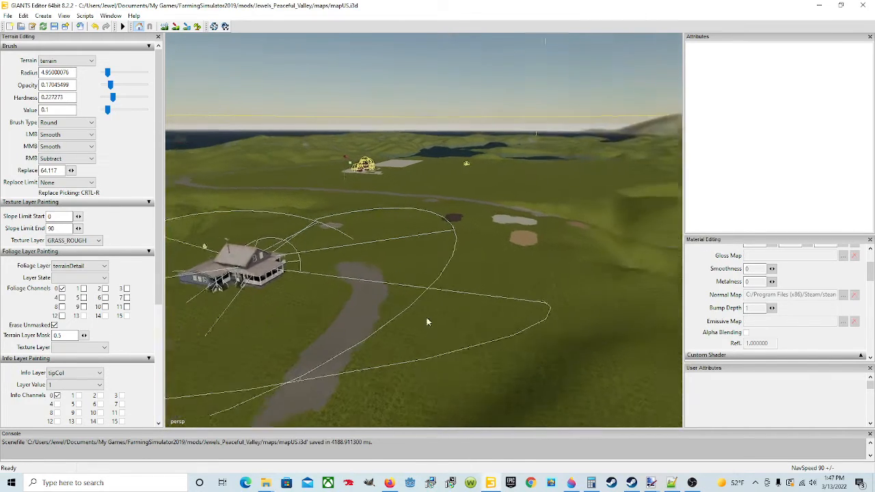
scroll(427, 321, down, 3)
alt+drag(363, 301, 418, 284)
scroll(397, 313, down, 5)
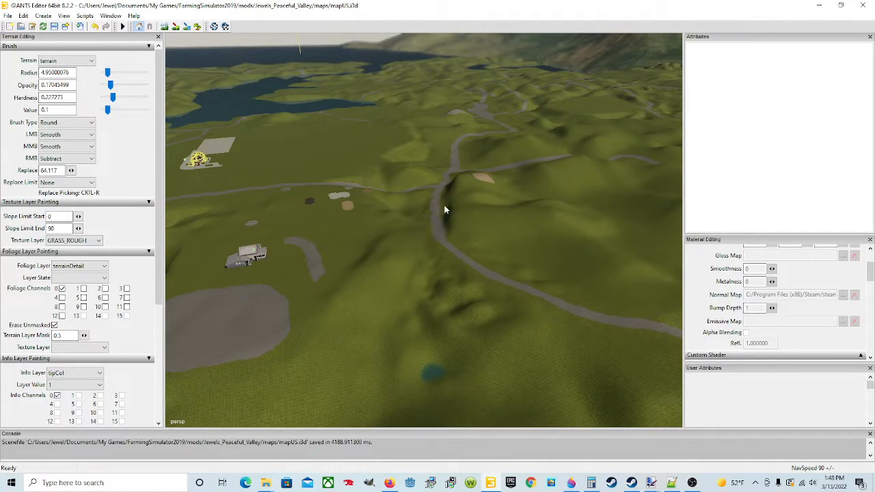
alt+drag(540, 305, 441, 299)
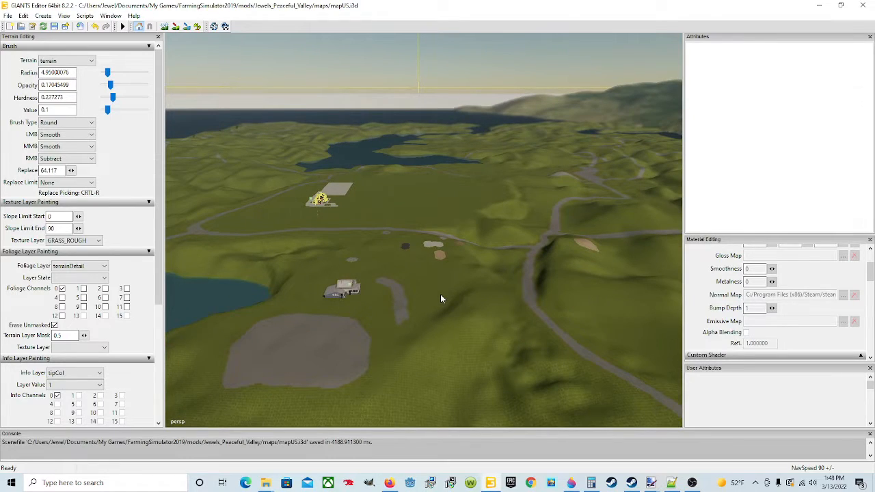
alt+drag(441, 295, 439, 297)
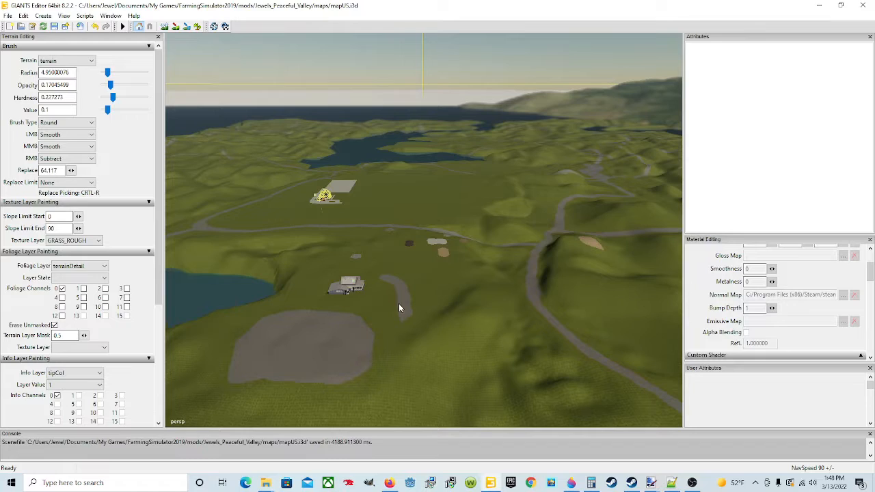
alt+drag(404, 301, 433, 307)
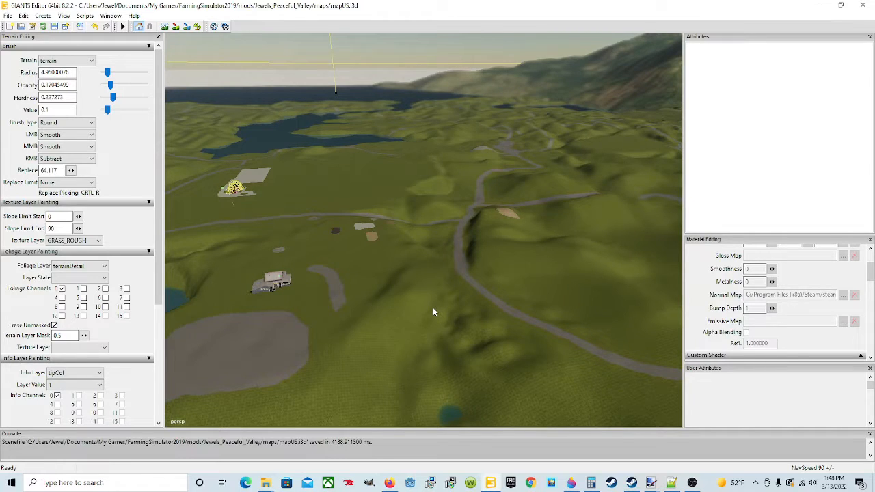
Inspect the farmhouse and the short curved gravel strip beside it up close, and view the yard and nearby hills from above.
alt+drag(433, 306, 382, 317)
scroll(382, 313, up, 4)
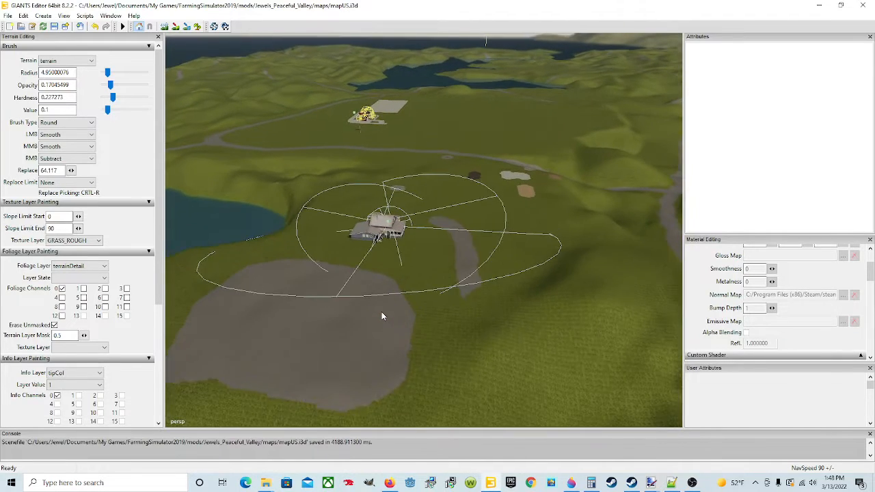
scroll(380, 310, up, 6)
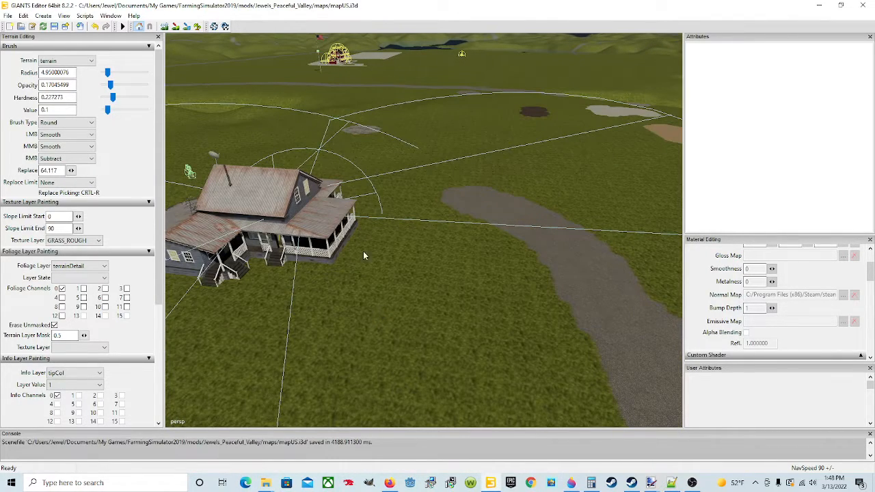
alt+drag(480, 291, 567, 281)
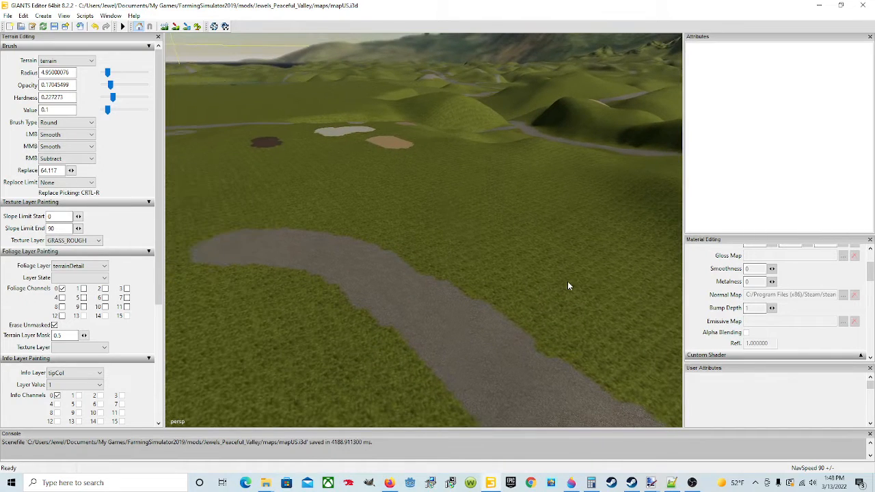
scroll(564, 283, down, 8)
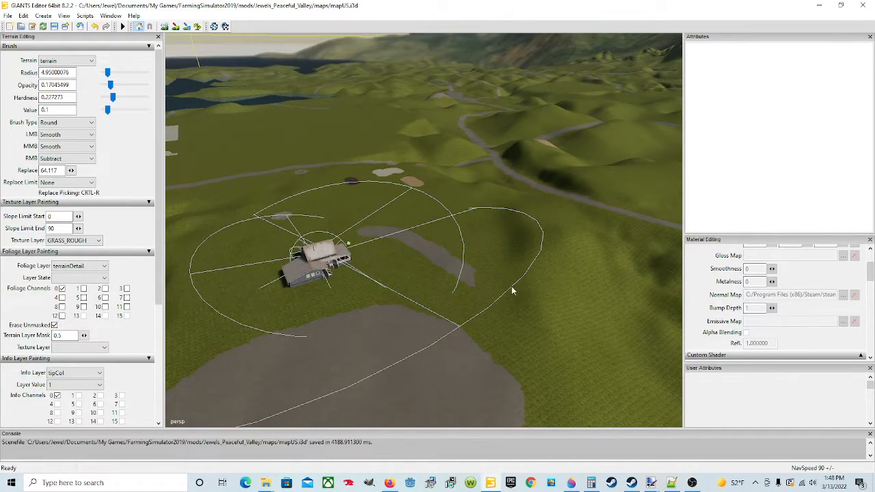
alt+drag(486, 296, 462, 268)
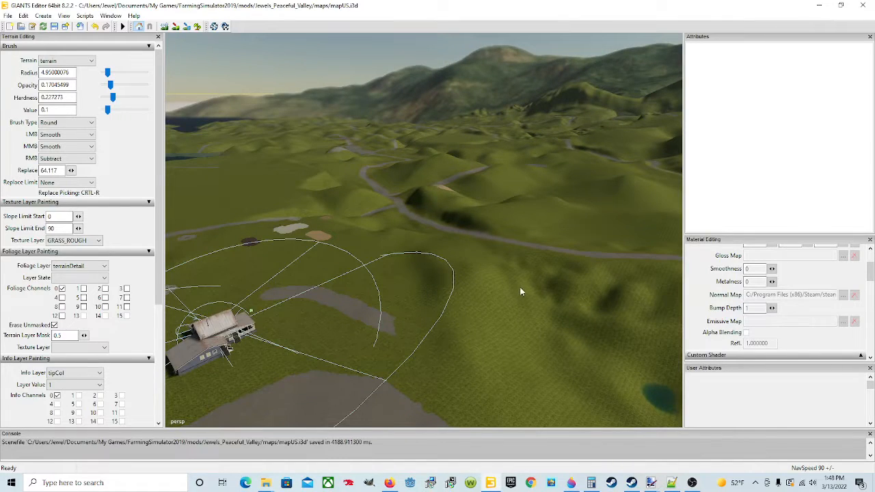
alt+drag(497, 297, 349, 246)
scroll(577, 282, up, 10)
scroll(524, 274, up, 6)
scroll(589, 250, down, 3)
scroll(507, 260, down, 8)
scroll(384, 277, down, 8)
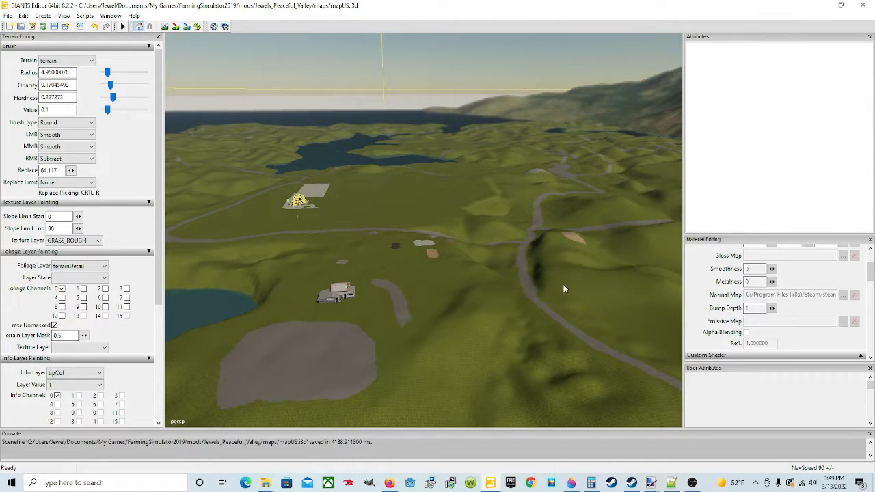
Look around the map from above the farm, covering the river and coast, the hillside road junctions and the winding gravel roads.
alt+drag(565, 288, 428, 303)
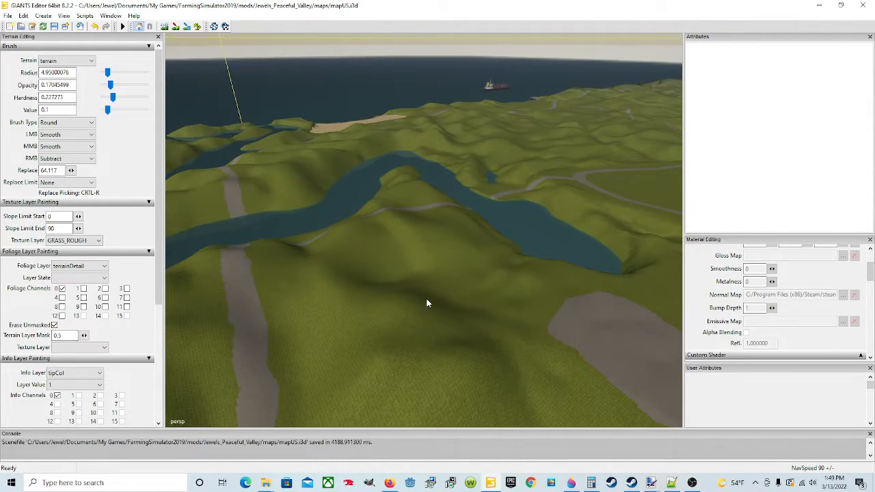
alt+drag(426, 303, 598, 300)
alt+drag(491, 302, 572, 318)
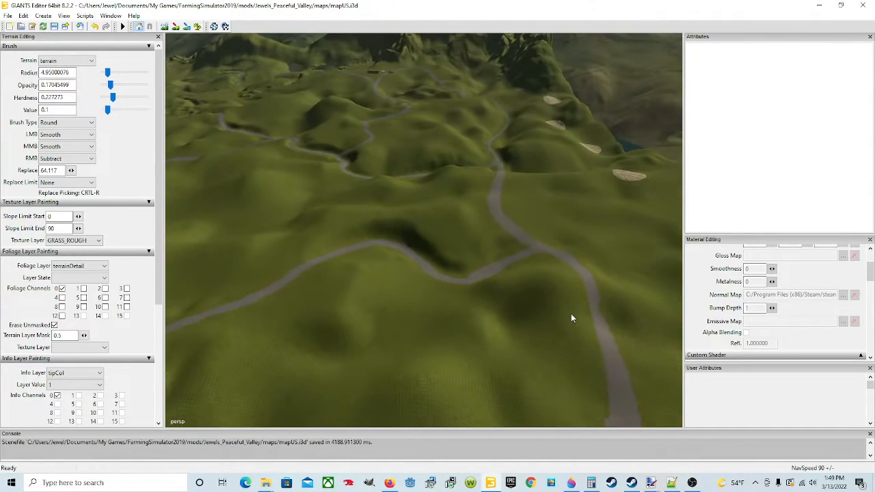
alt+drag(570, 354, 438, 350)
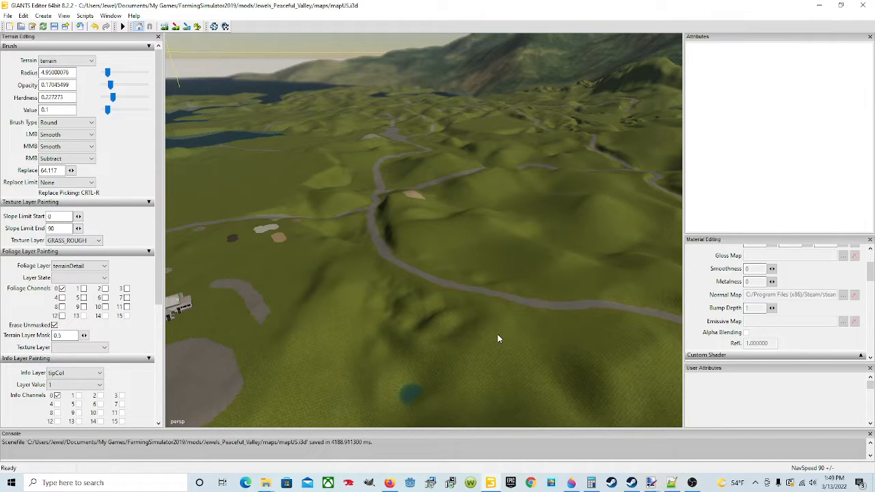
alt+drag(488, 333, 533, 333)
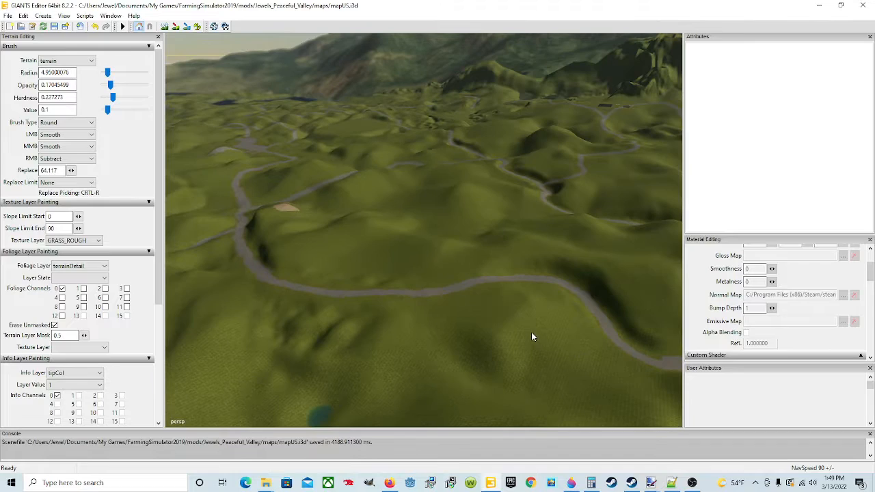